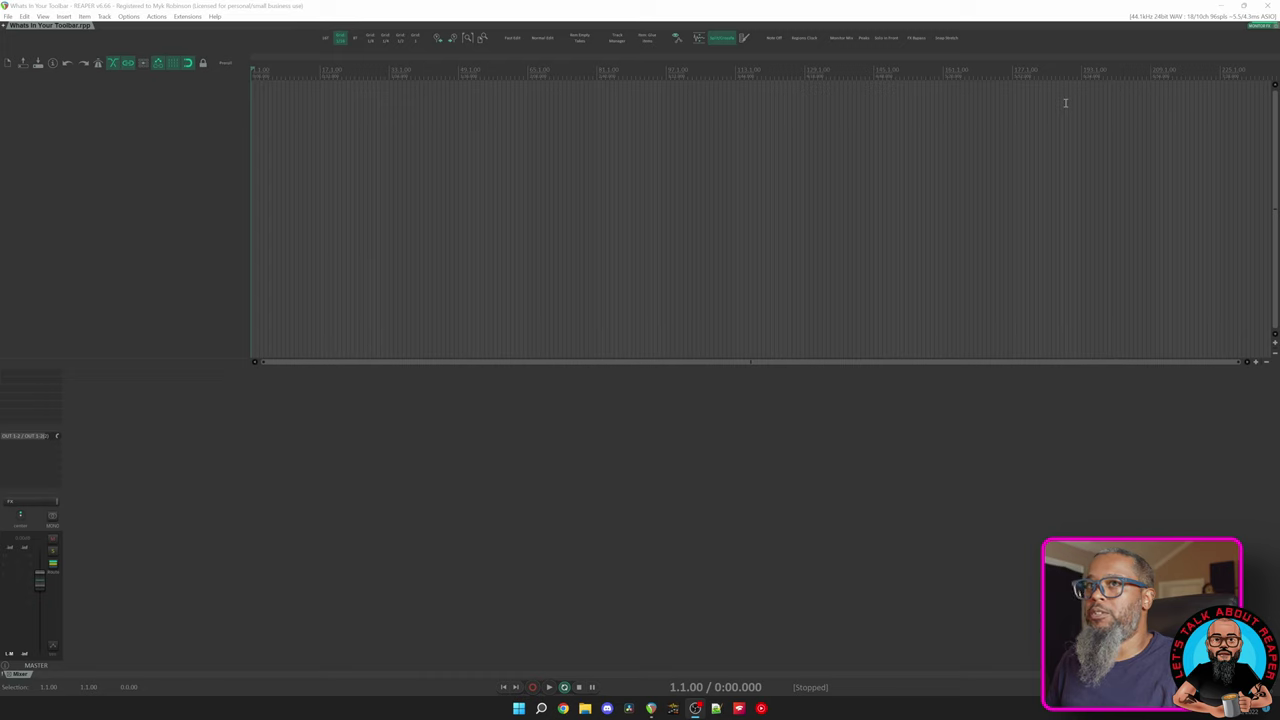
Step: Open the Group Visibility toolbar from the toolbar's context menu
right_click(1001, 40)
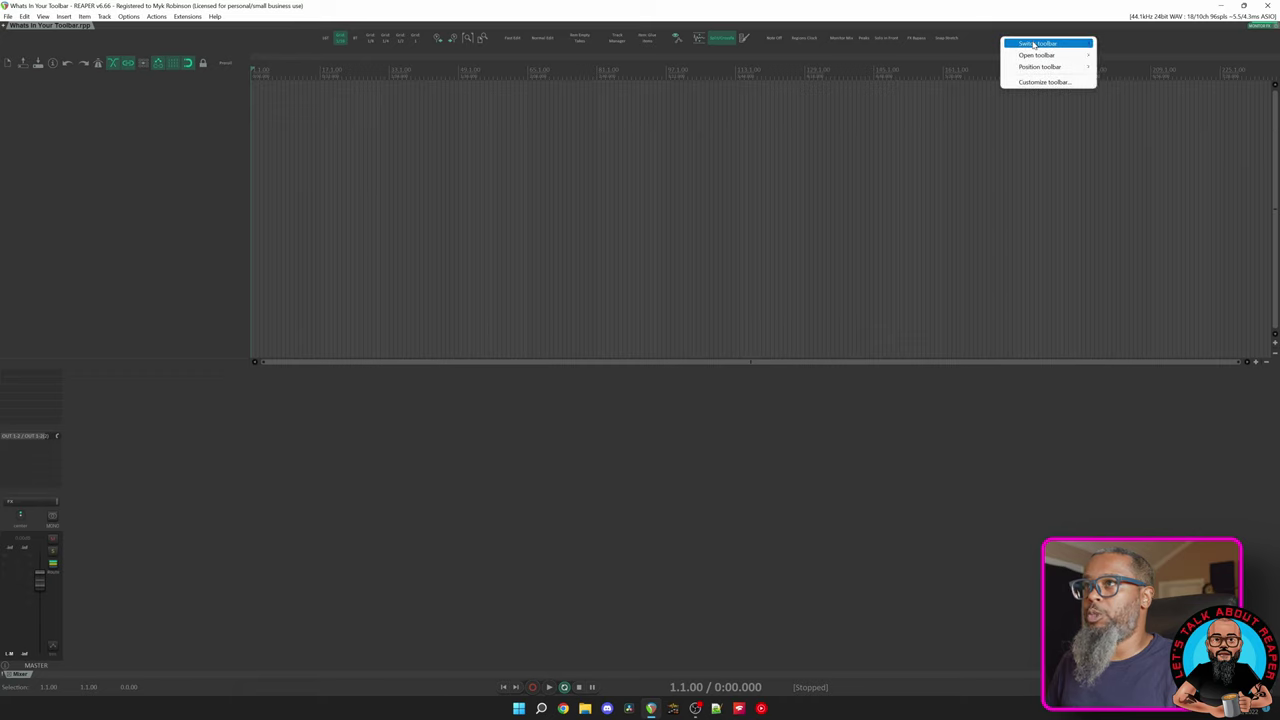
mouse_move(1034, 44)
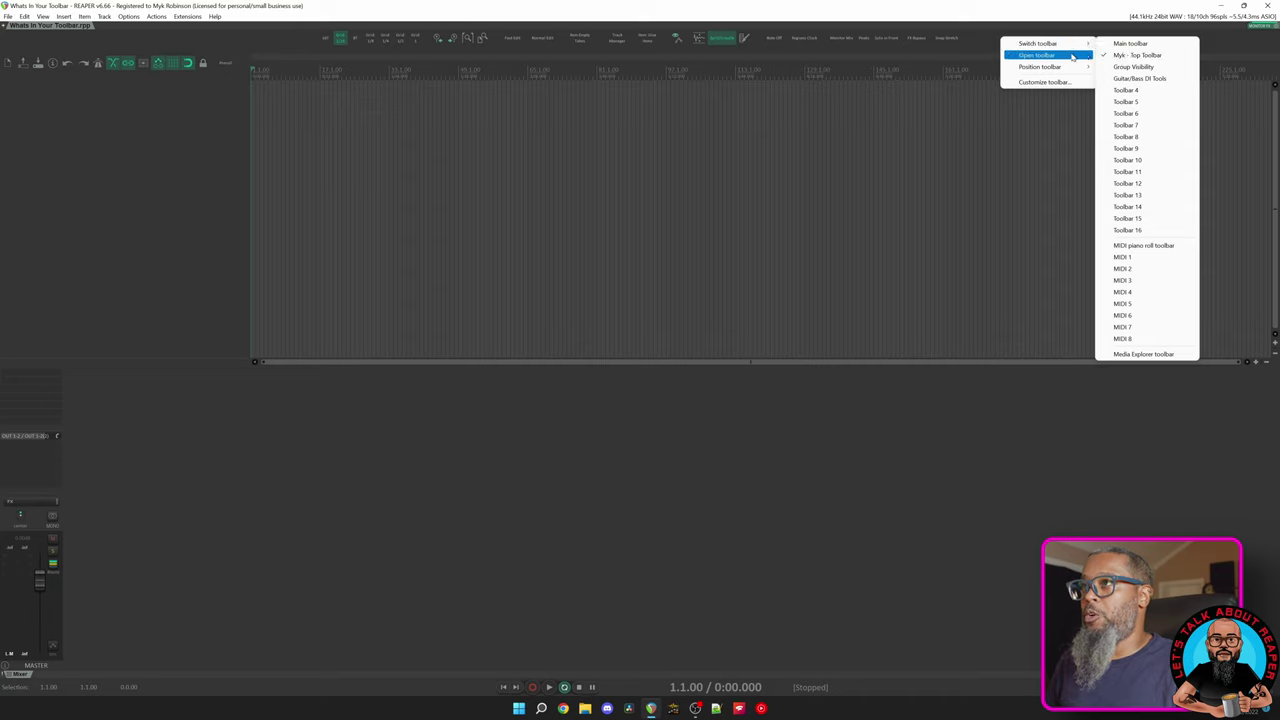
mouse_move(1073, 56)
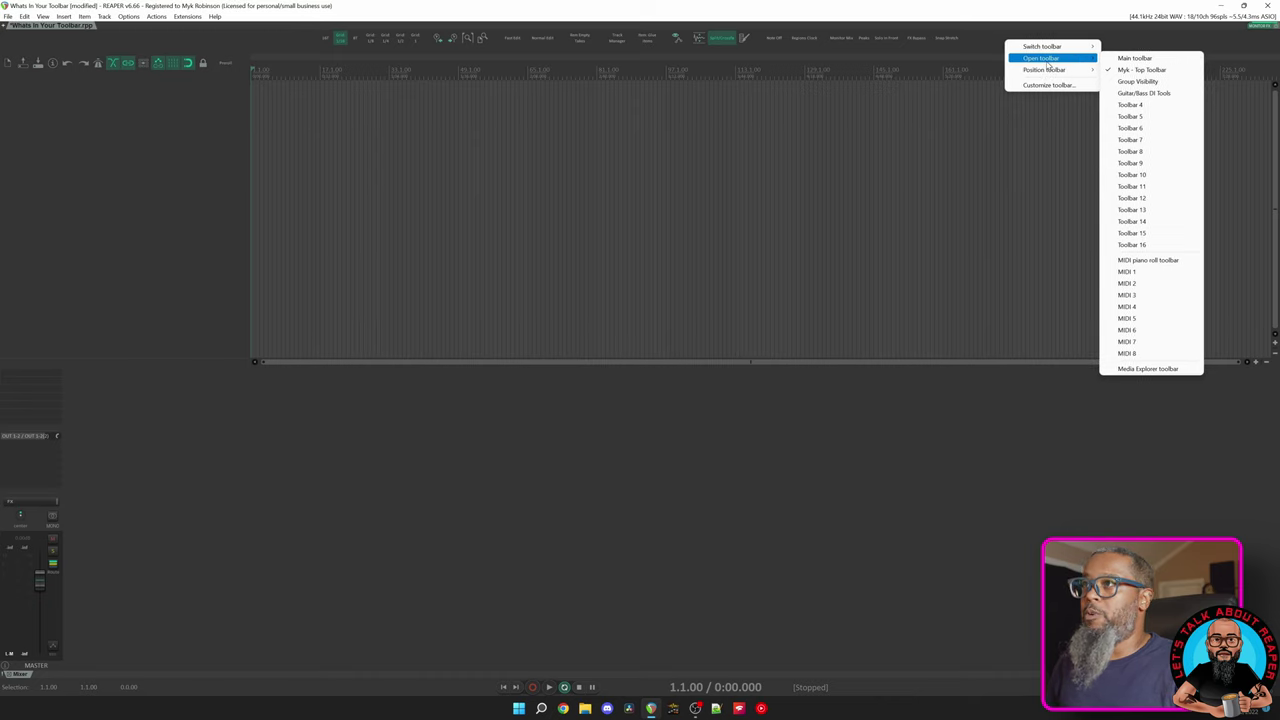
click(1148, 82)
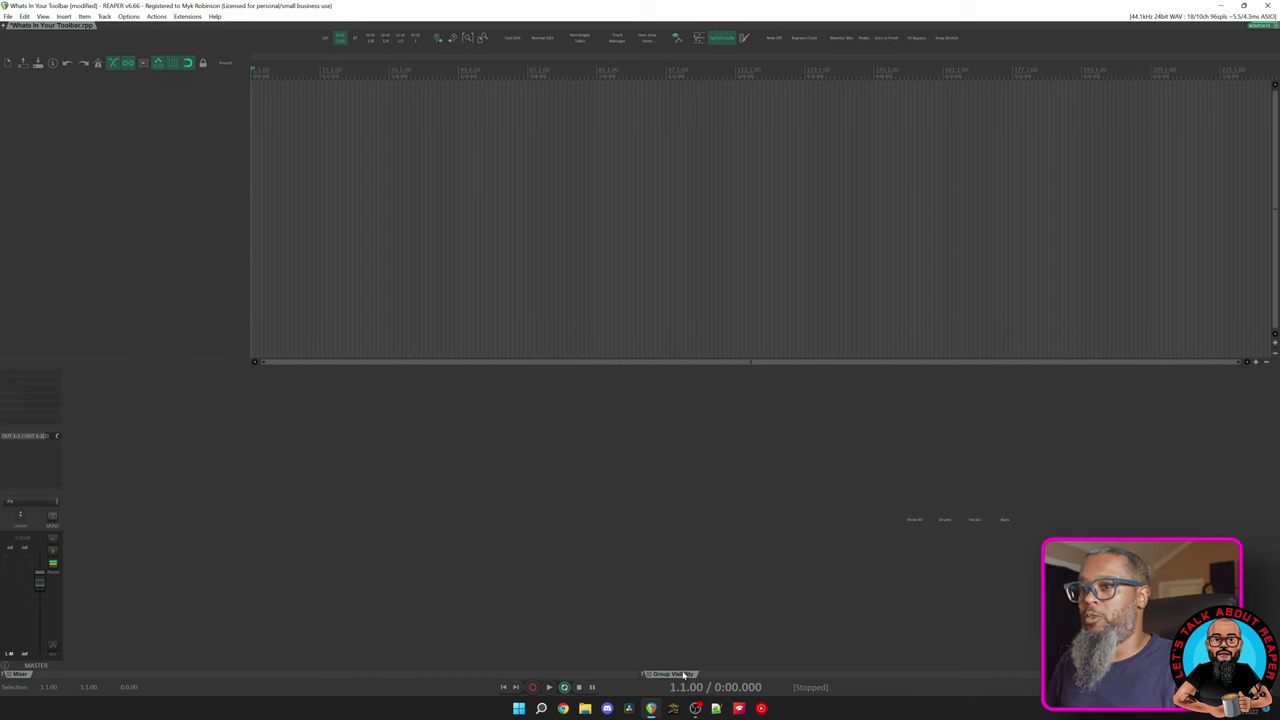
Step: Dock the Group Visibility toolbar at the top of the main window, drag it out to float, then close it
right_click(684, 675)
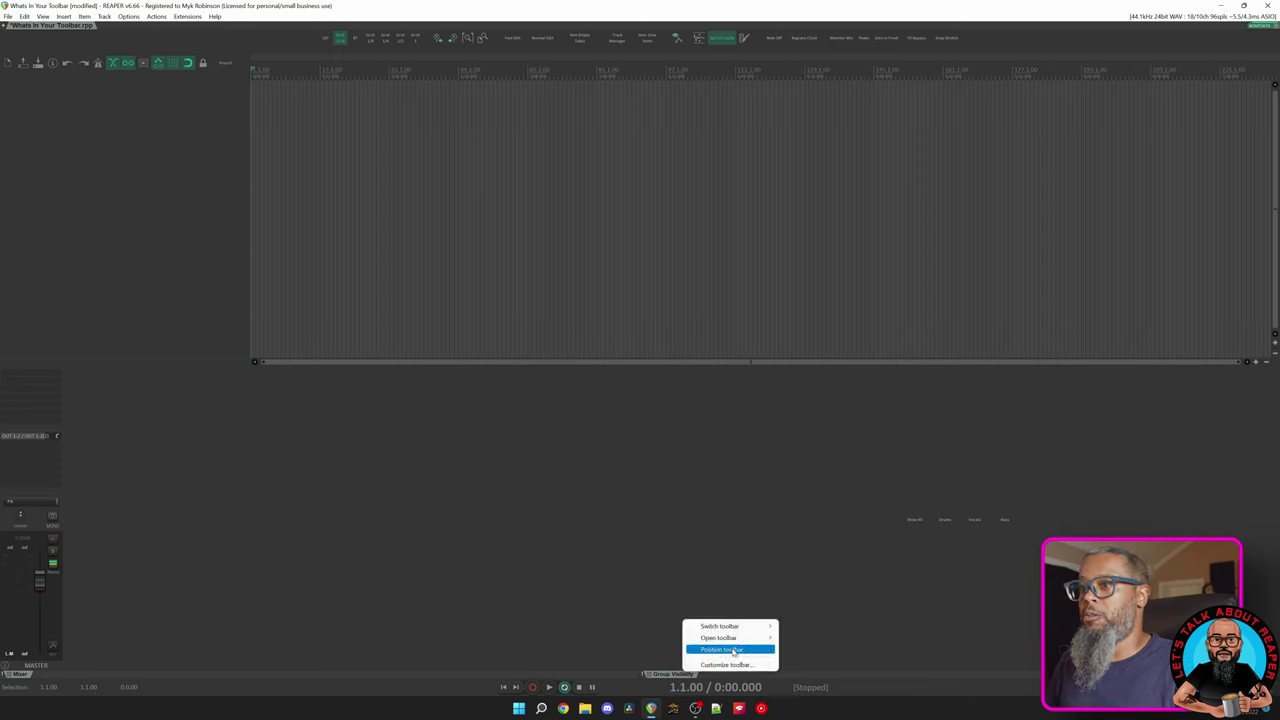
mouse_move(734, 652)
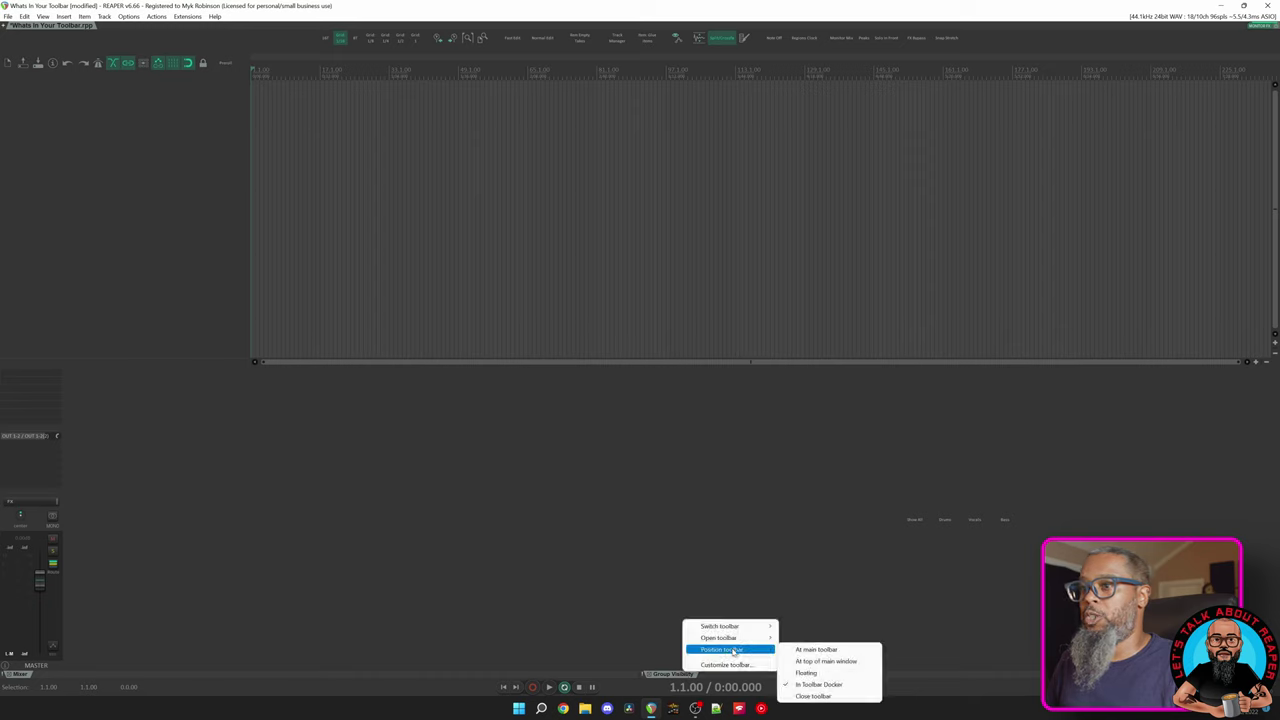
click(826, 661)
drag(132, 48, 942, 406)
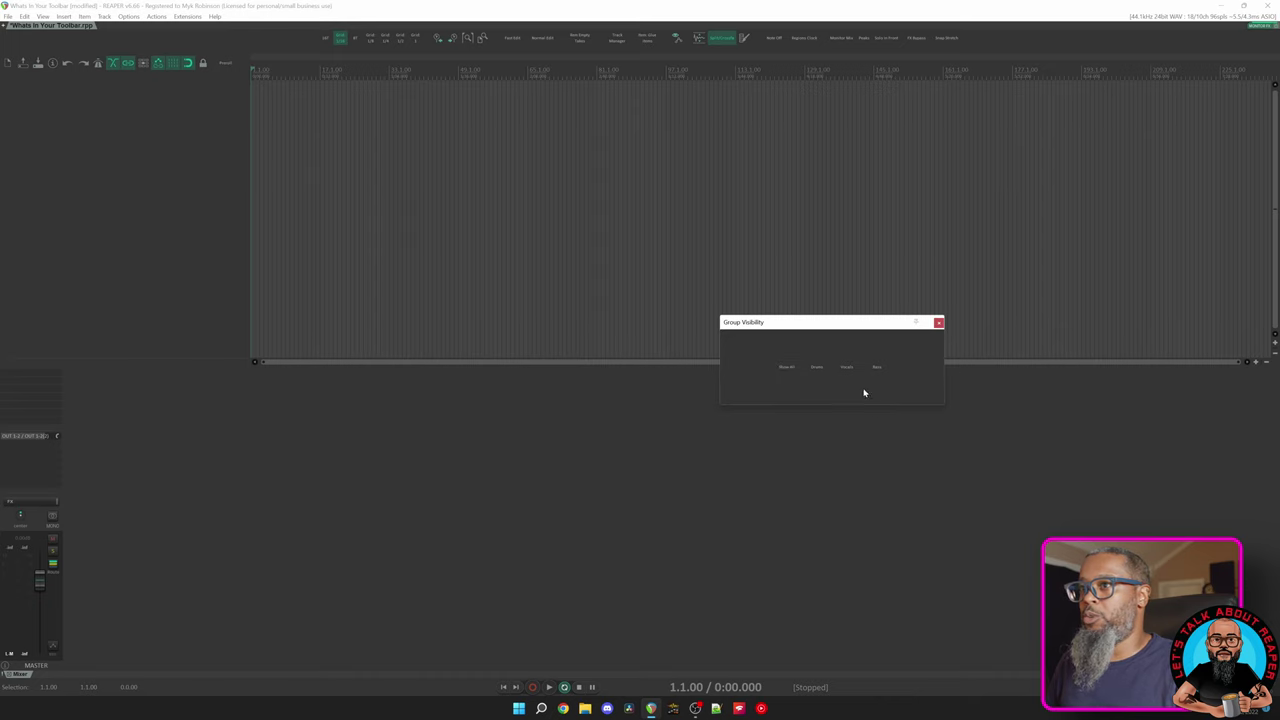
click(939, 323)
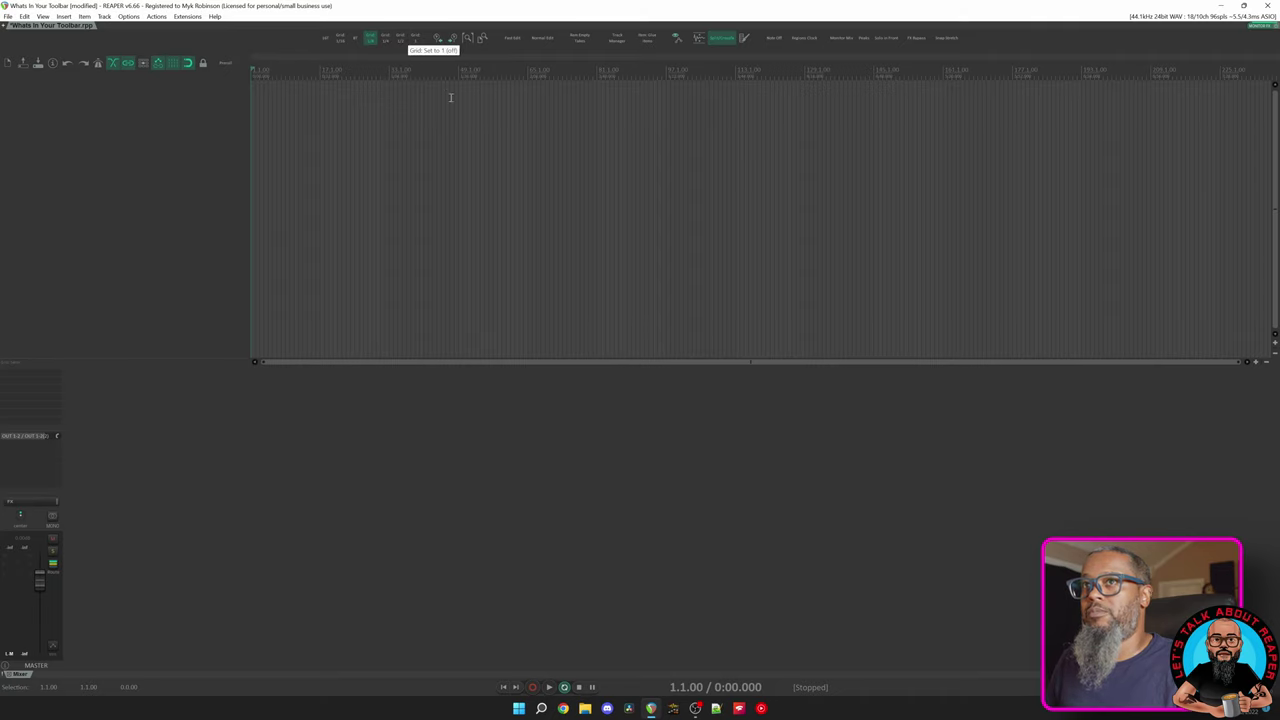
Step: Zoom in and step the grid through 16T, 1/16, 1/8 and 1/2, ending on 1
scroll(441, 92, up, 5)
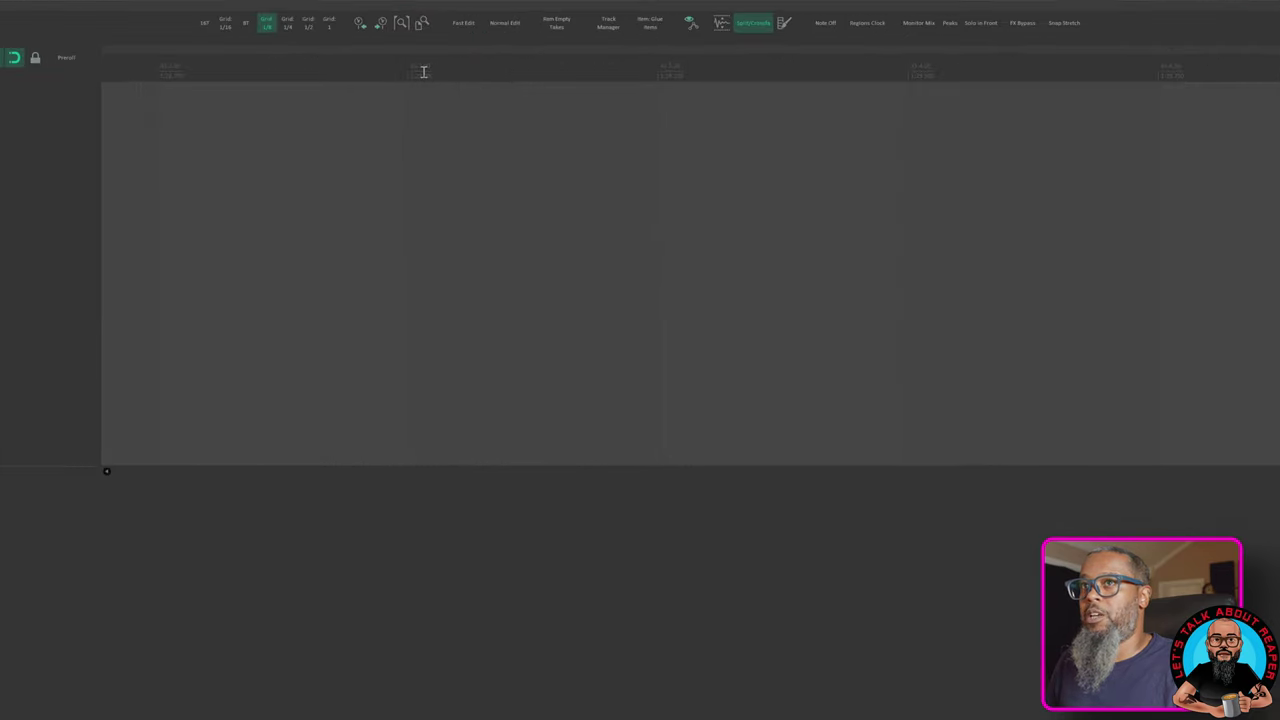
click(205, 22)
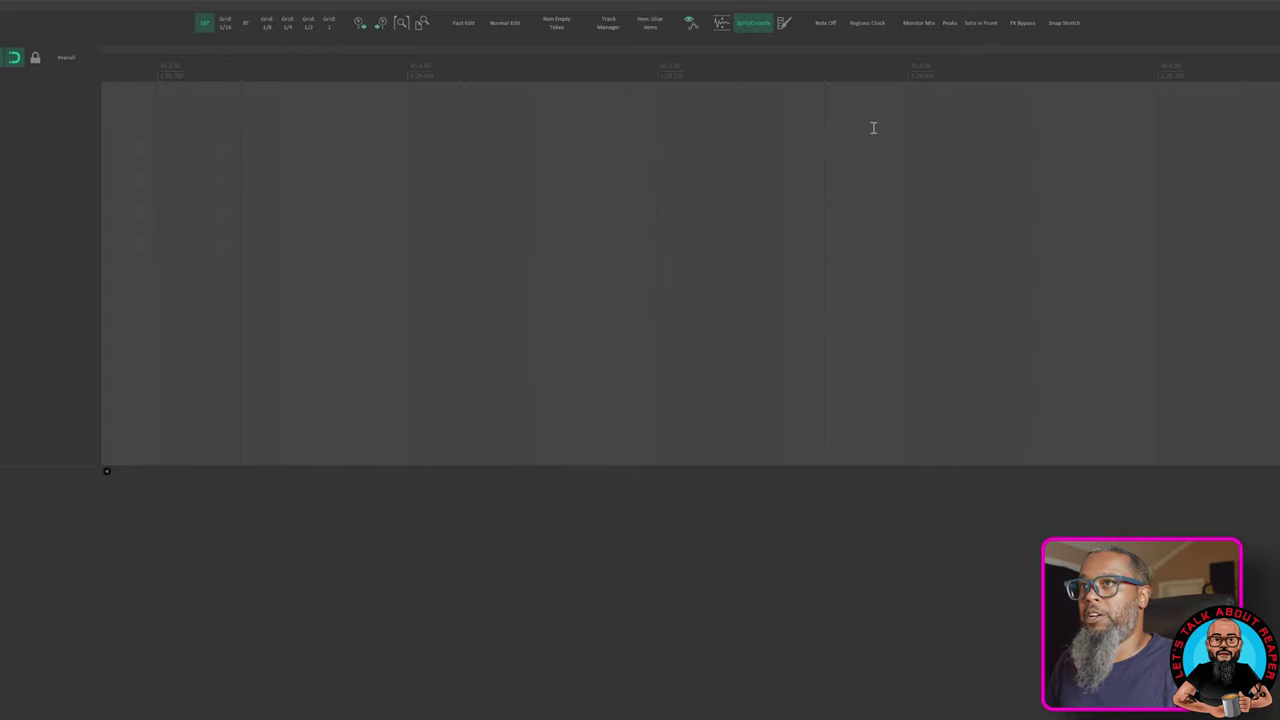
click(225, 25)
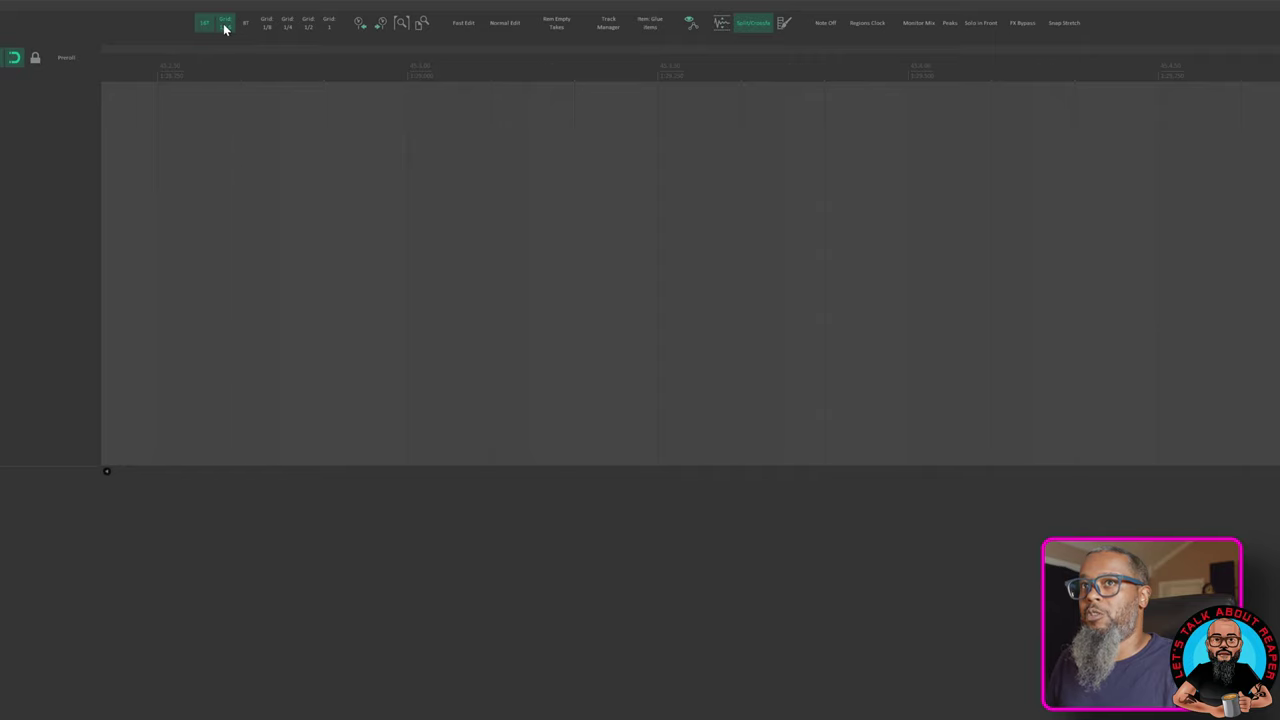
click(267, 26)
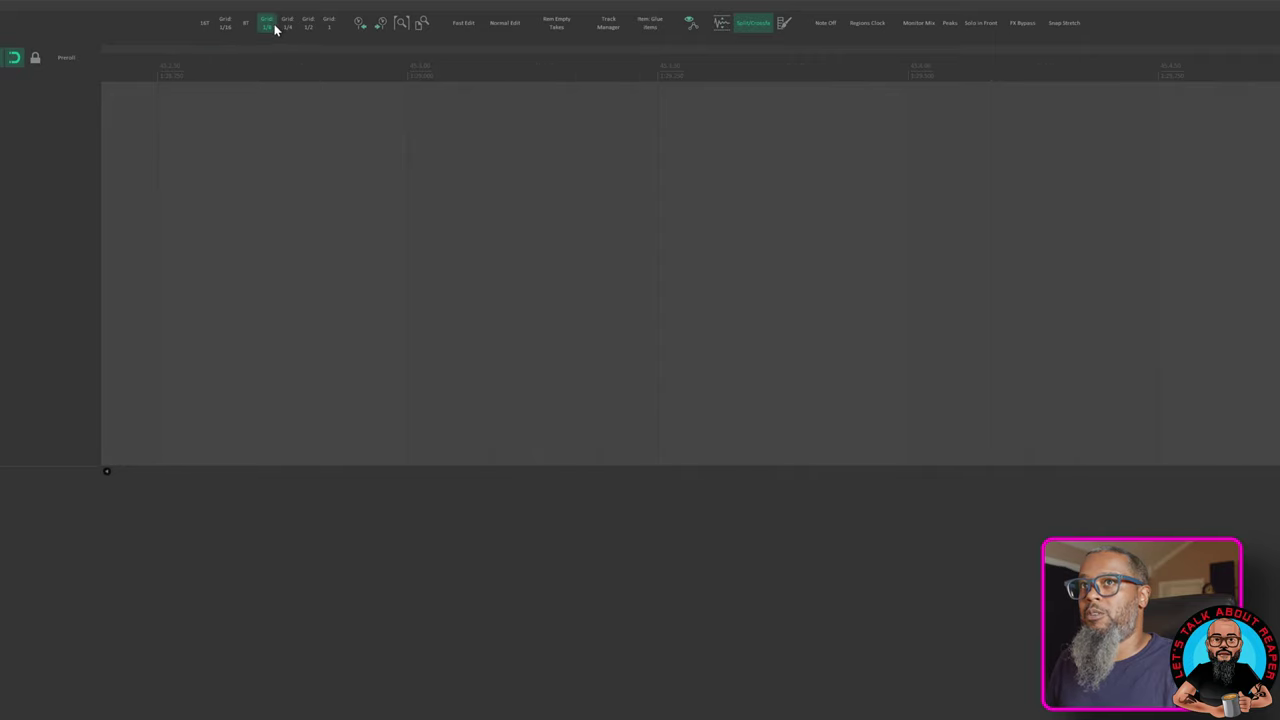
click(308, 26)
click(327, 27)
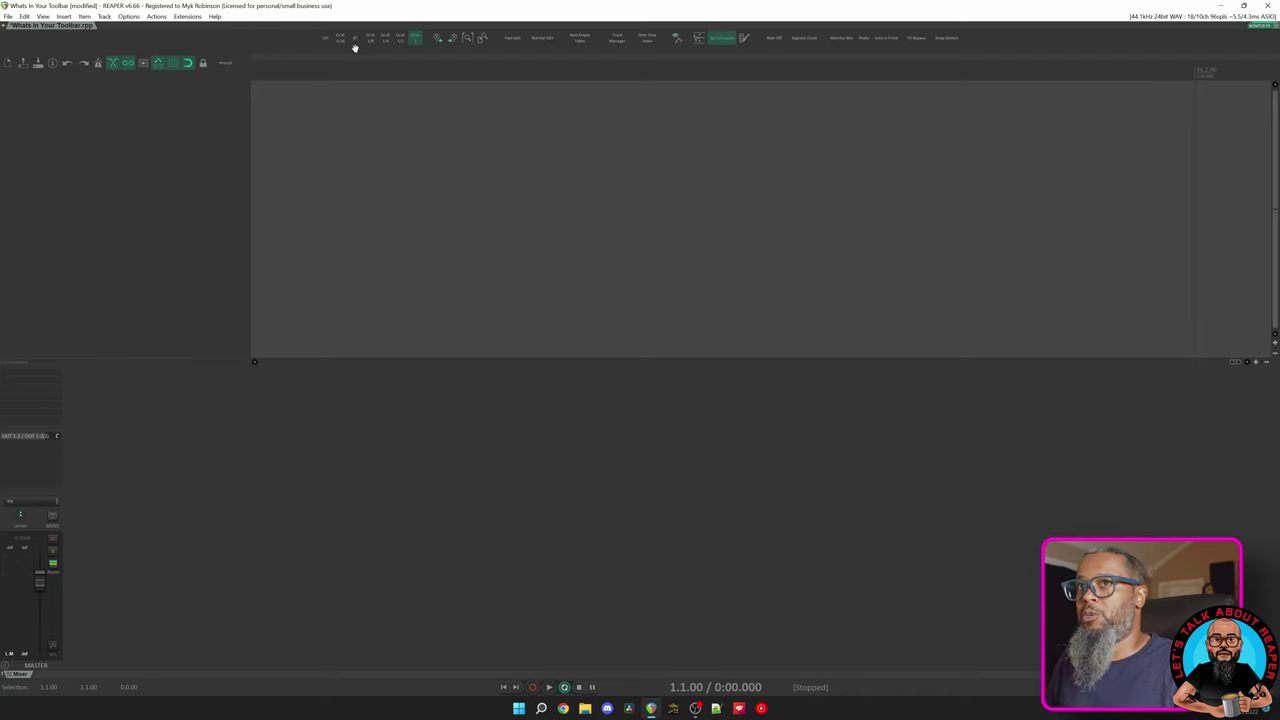
Step: In Customize toolbar, choose Change action for the 16T button to bring up the Actions list
right_click(290, 45)
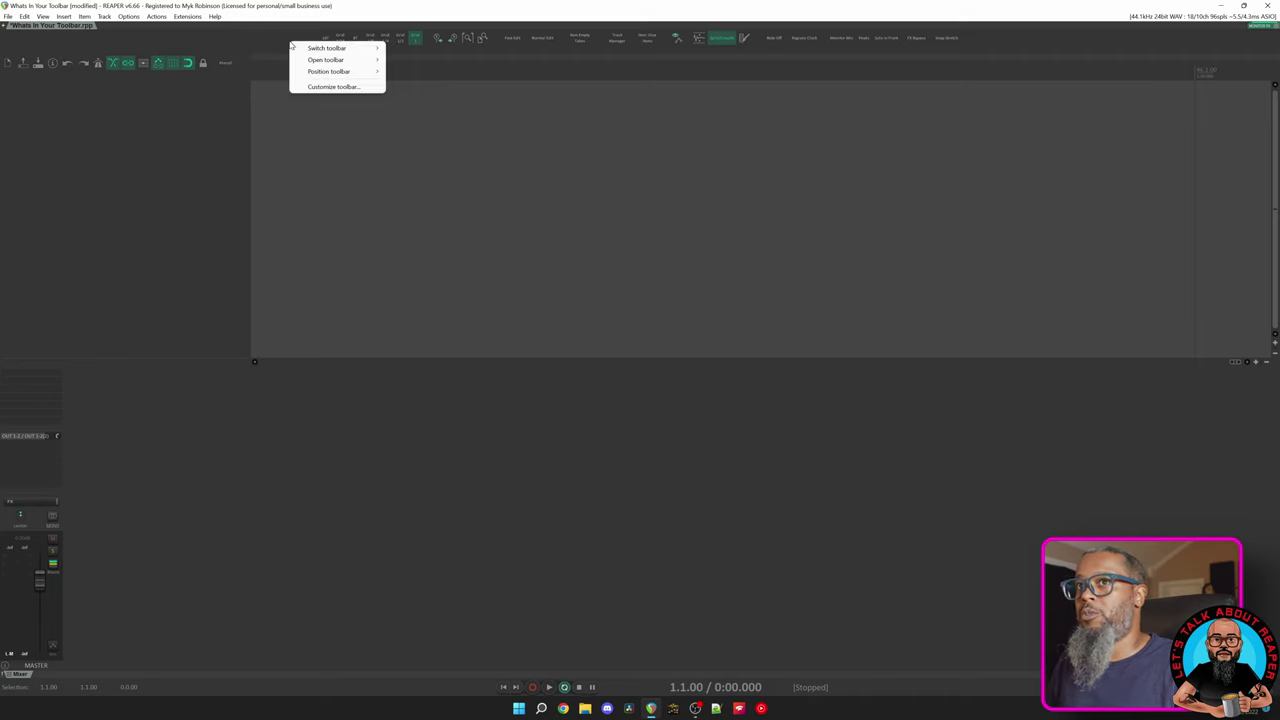
click(334, 87)
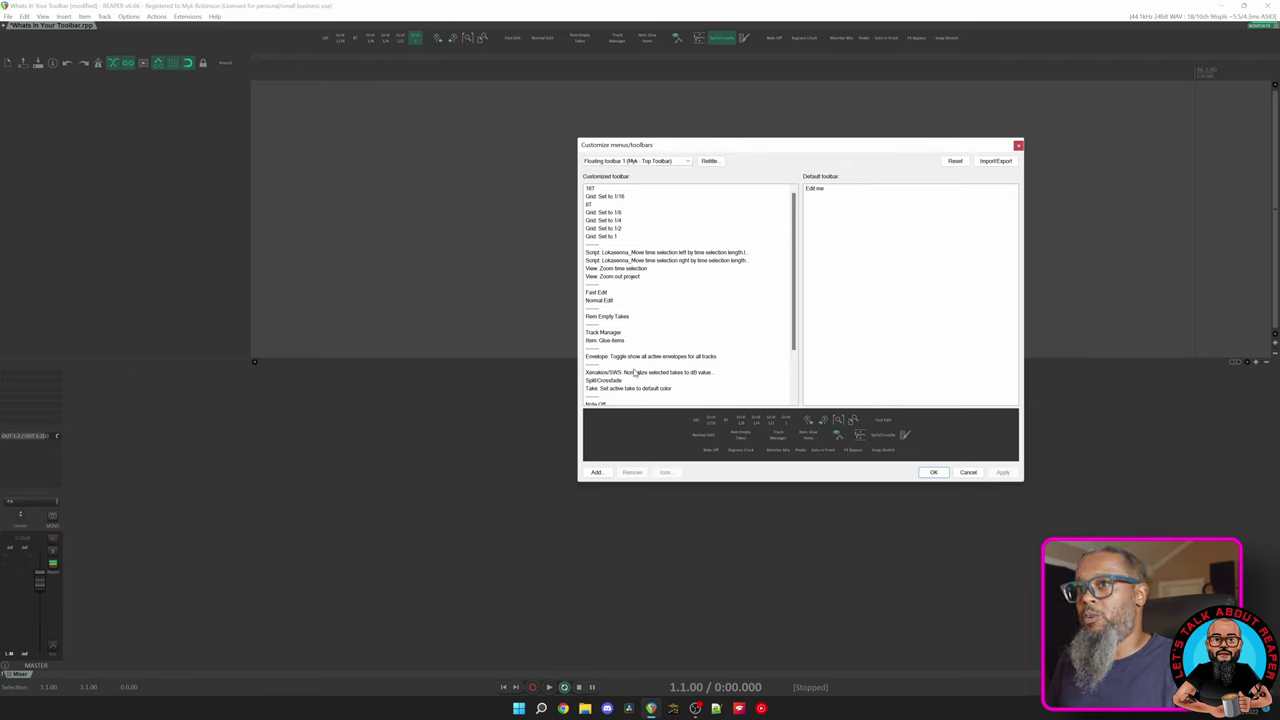
click(590, 190)
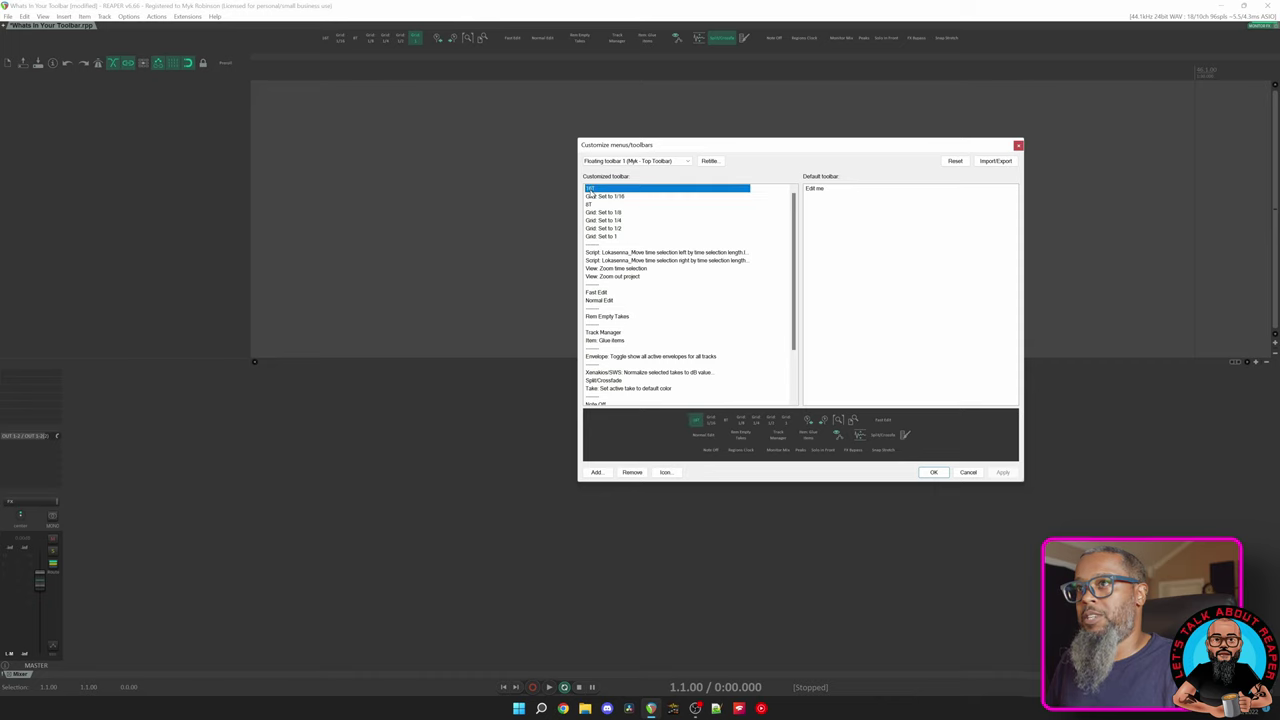
right_click(590, 194)
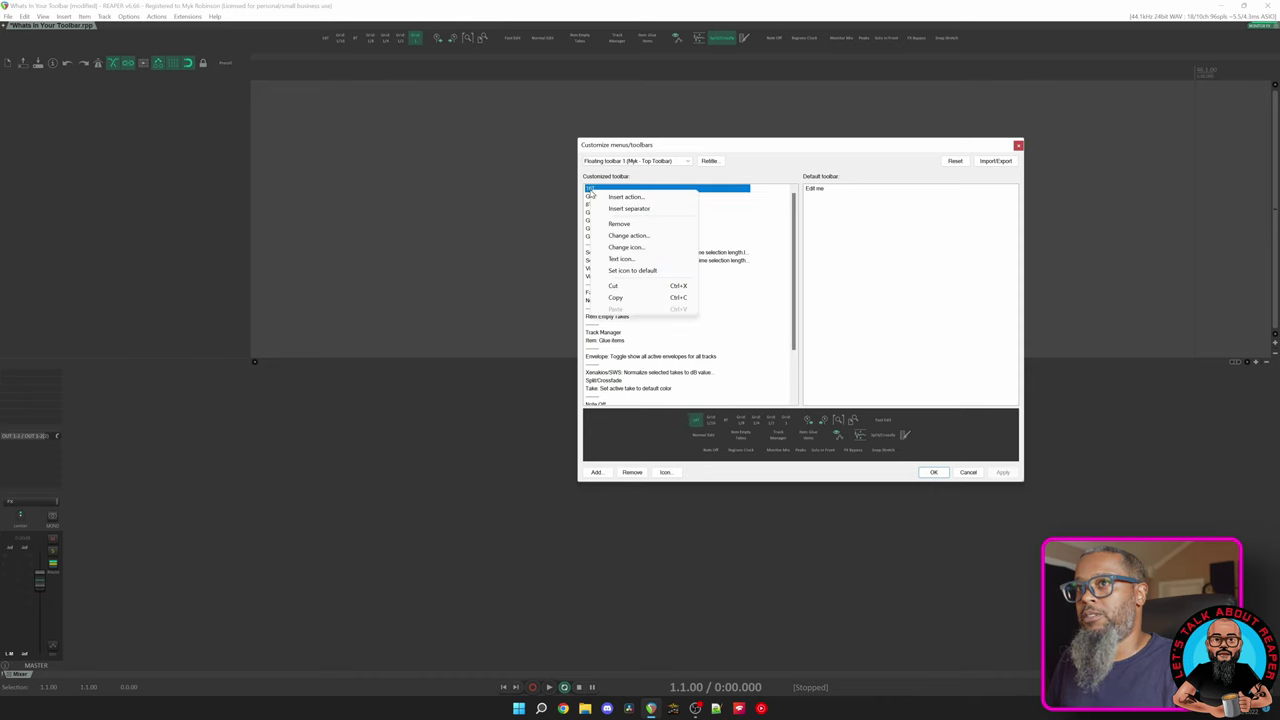
click(631, 236)
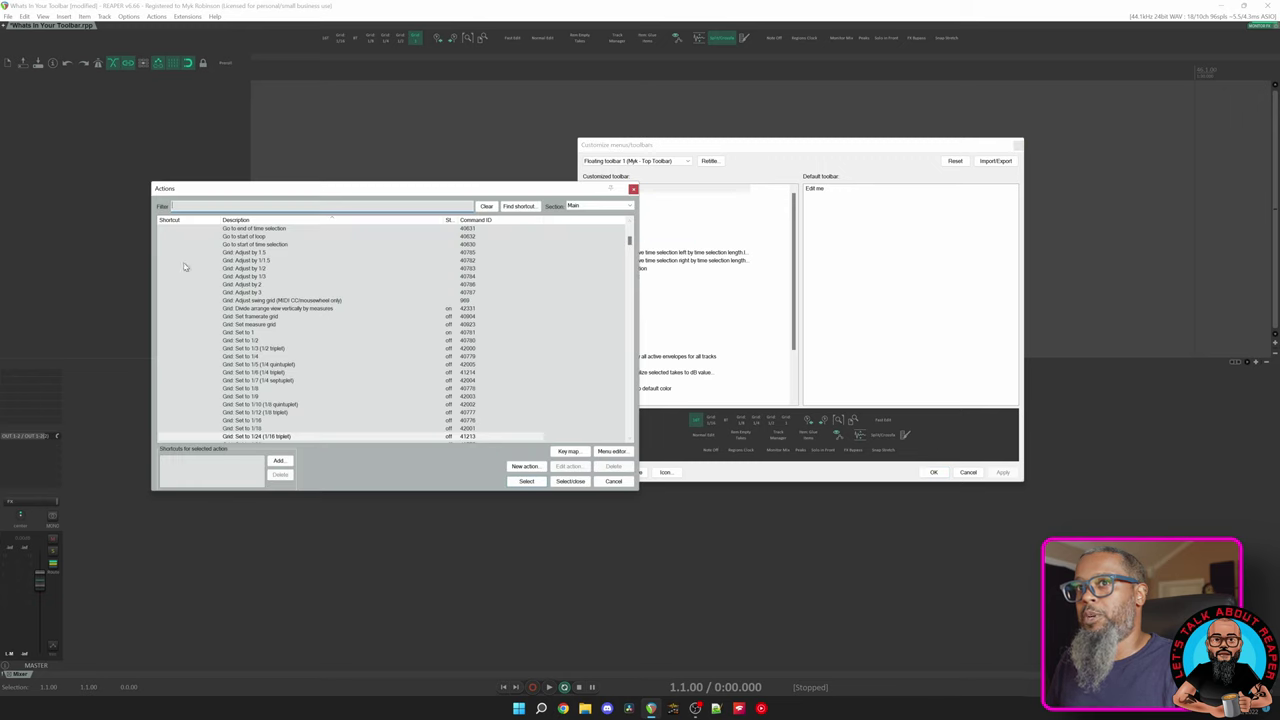
Step: Search the actions for '16 triplet', '1/16' and 'grid', then close the list without changes
click(258, 205)
text(16 triplet)
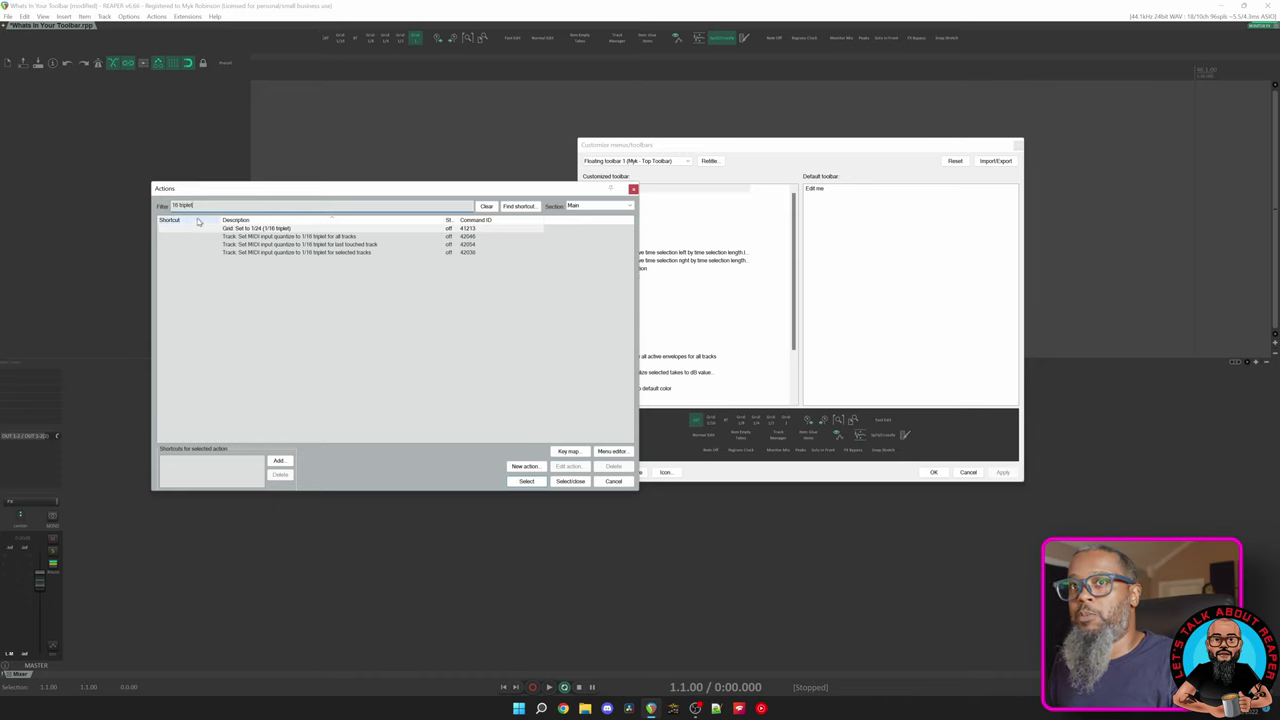
drag(219, 207, 131, 206)
text(1/16)
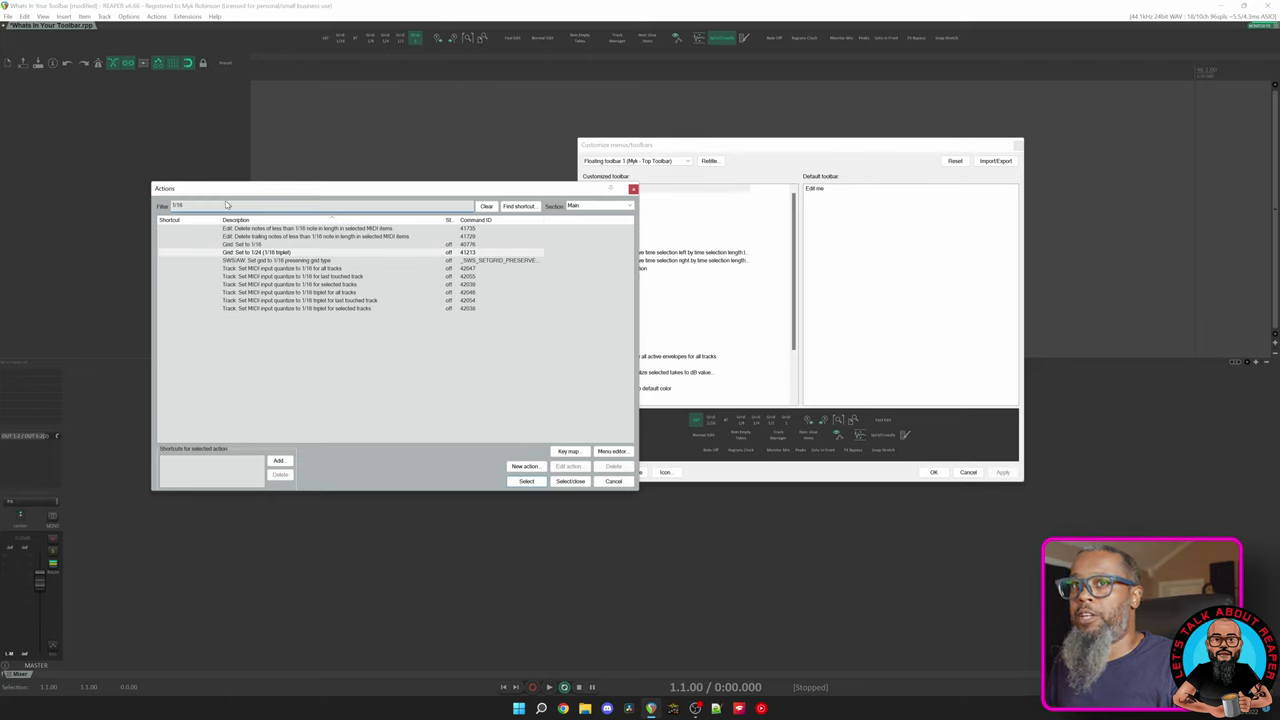
click(224, 205)
text(grid)
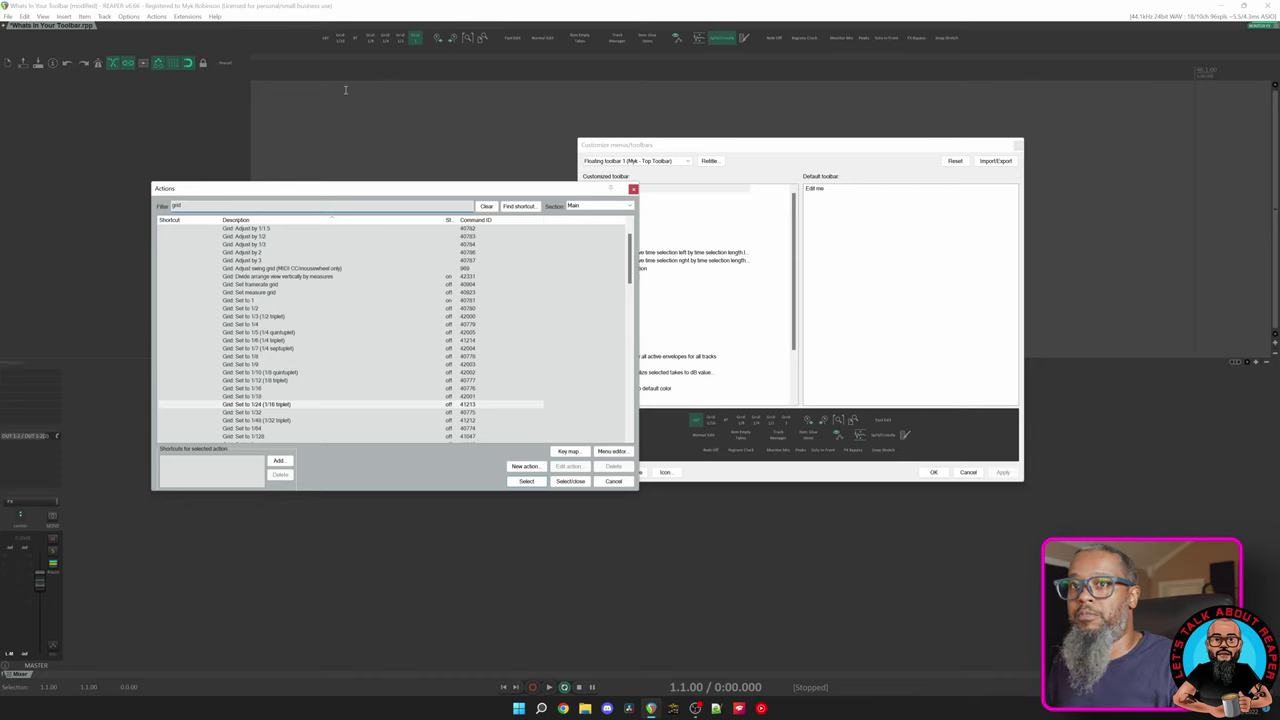
click(633, 190)
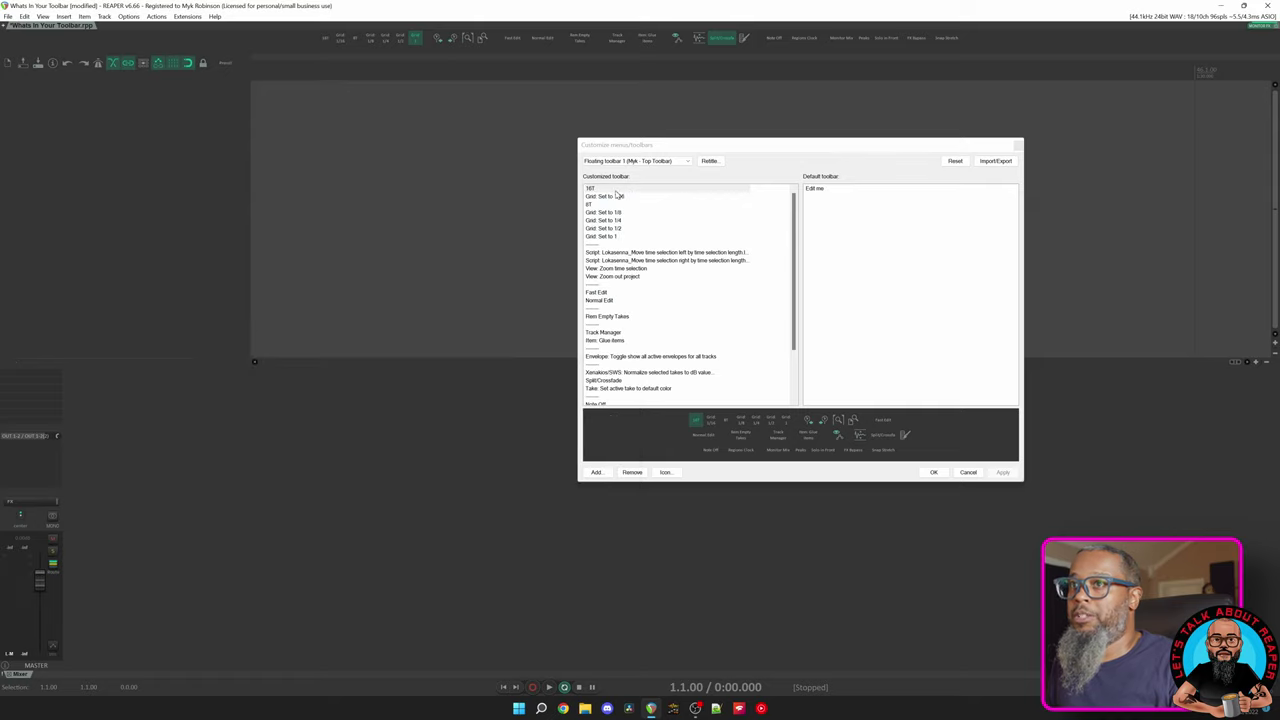
Step: Add 'Grid: Set to 1/32' as the first toolbar button by filtering for '1/32', and apply it
click(598, 189)
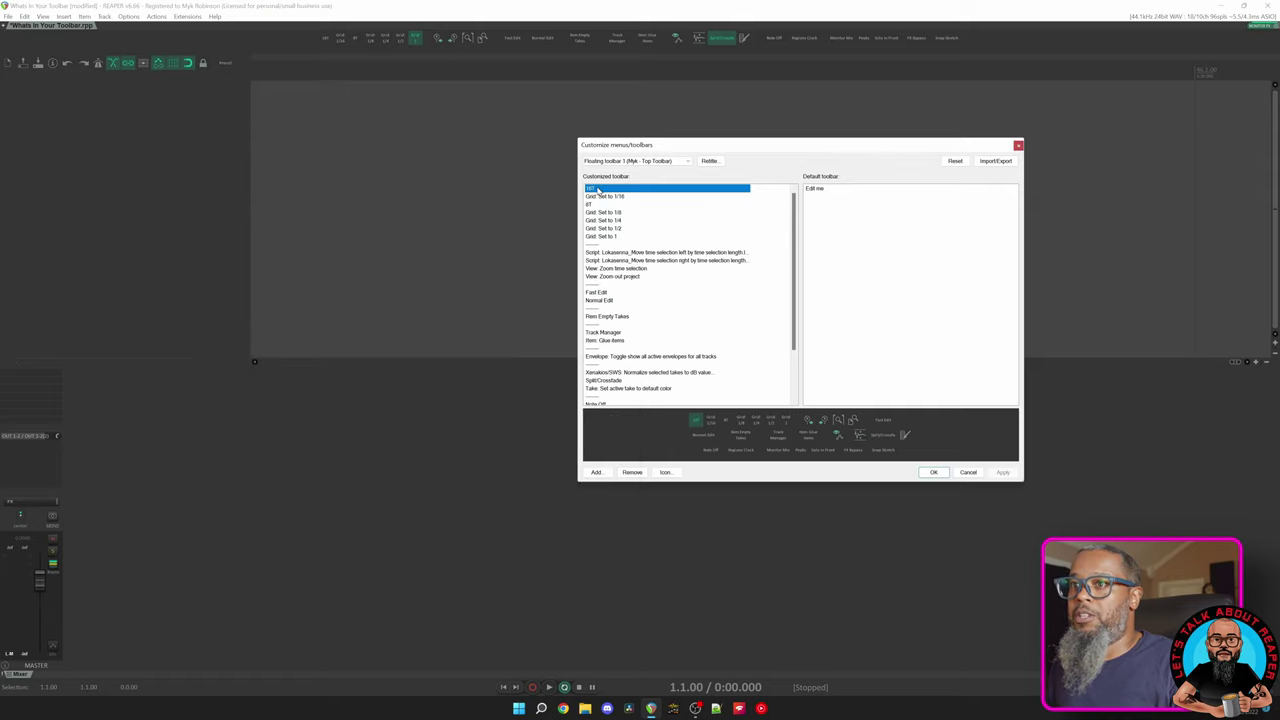
click(596, 472)
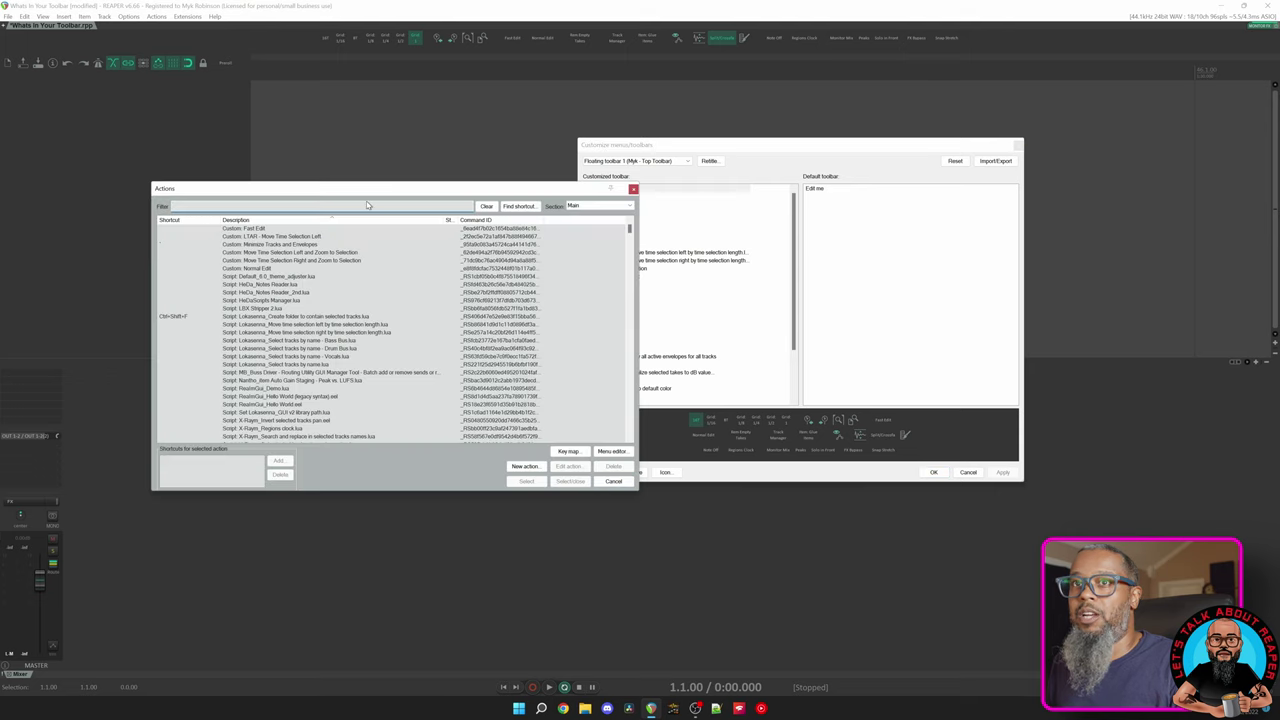
text(grid)
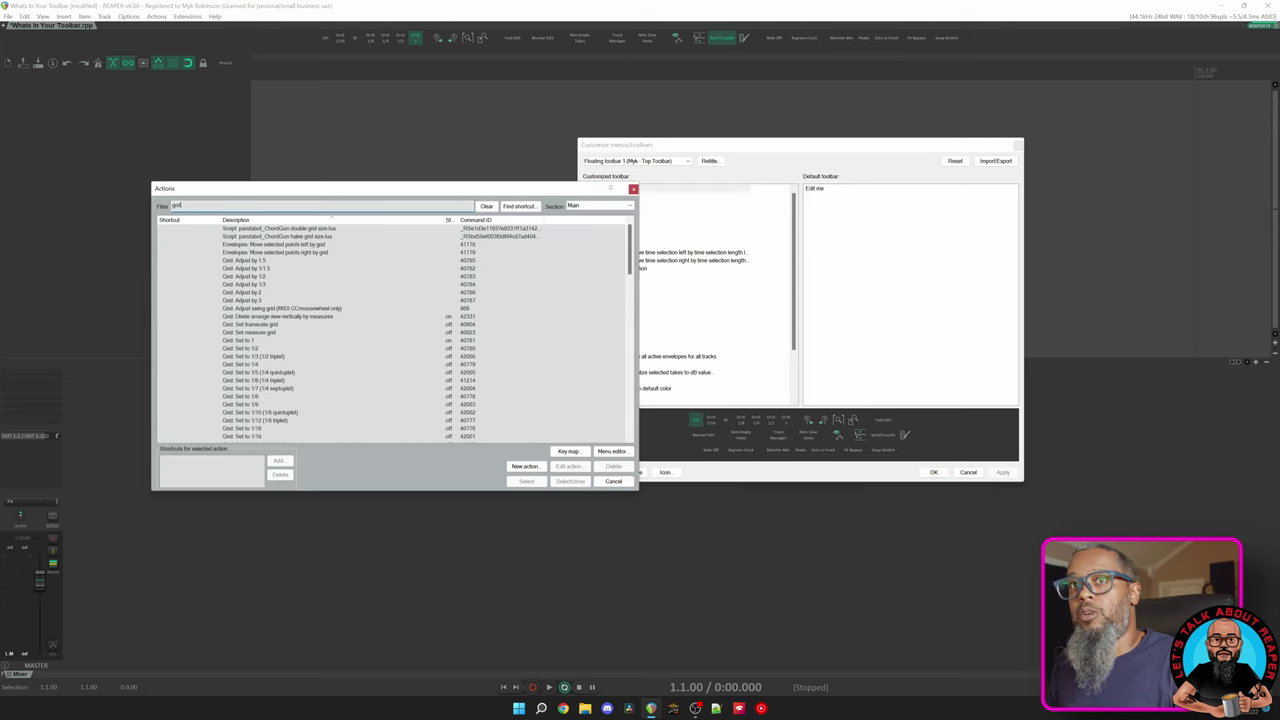
drag(245, 205, 143, 203)
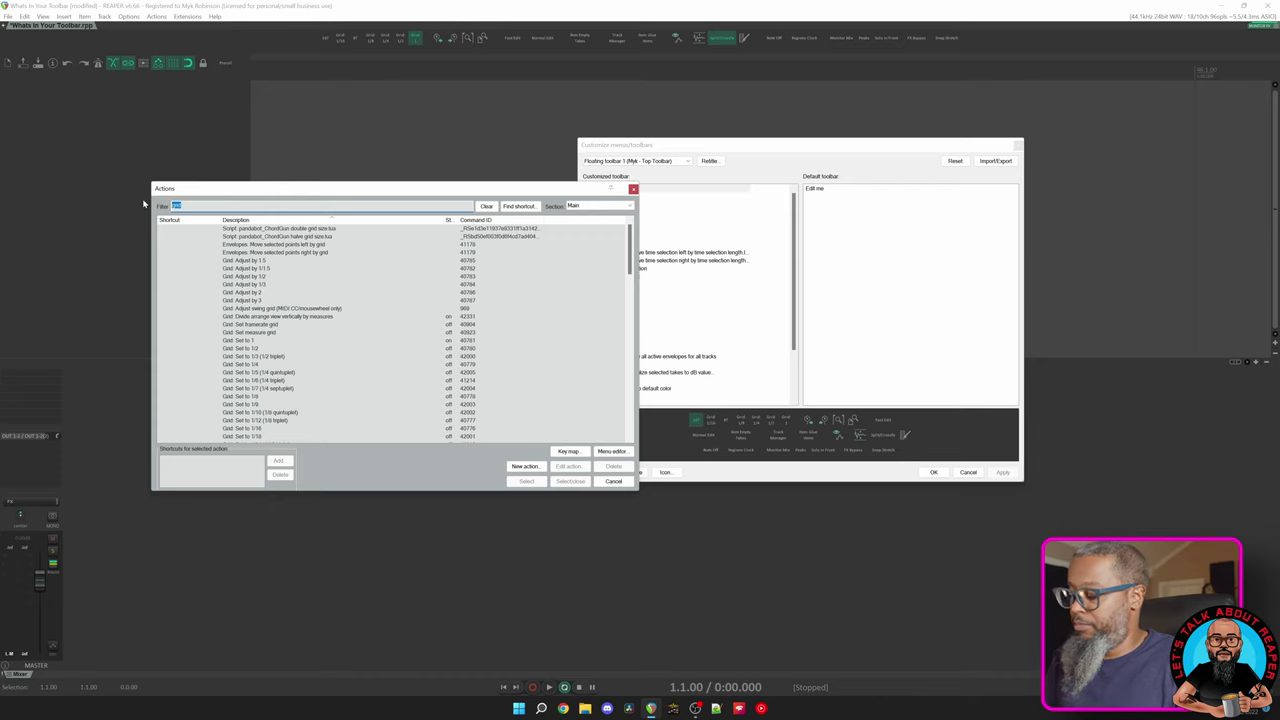
text(1/32)
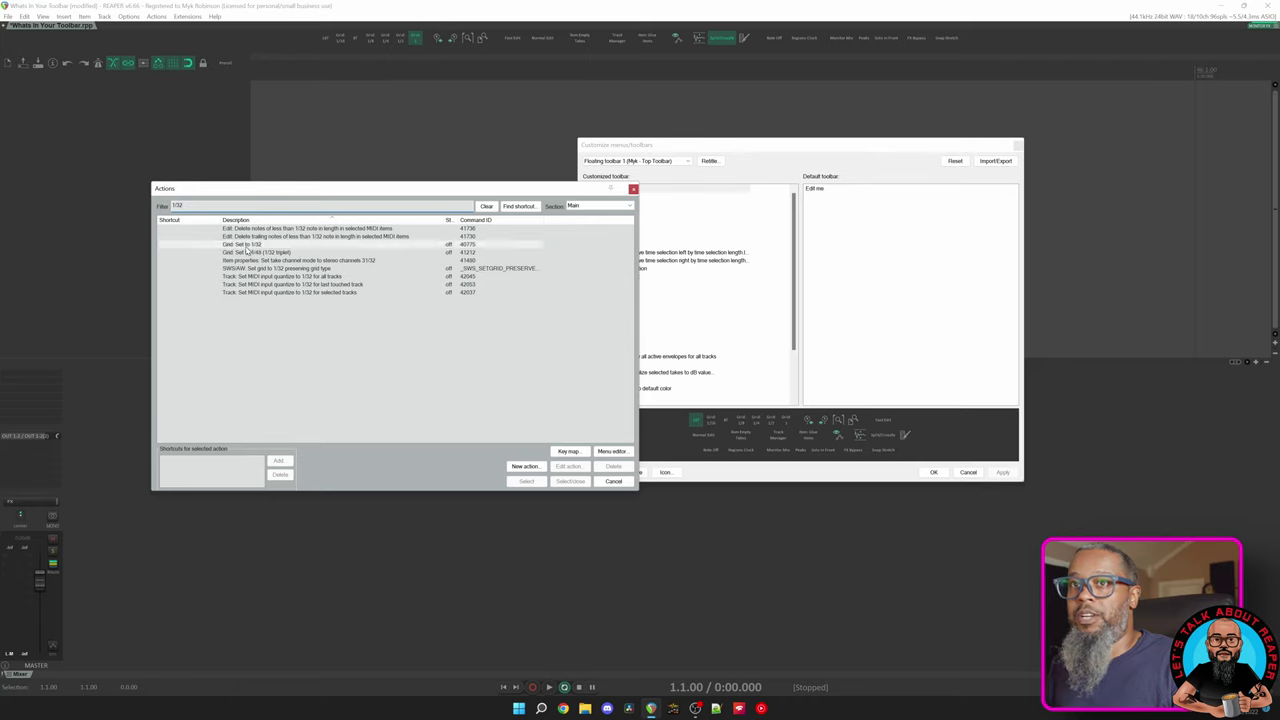
click(245, 247)
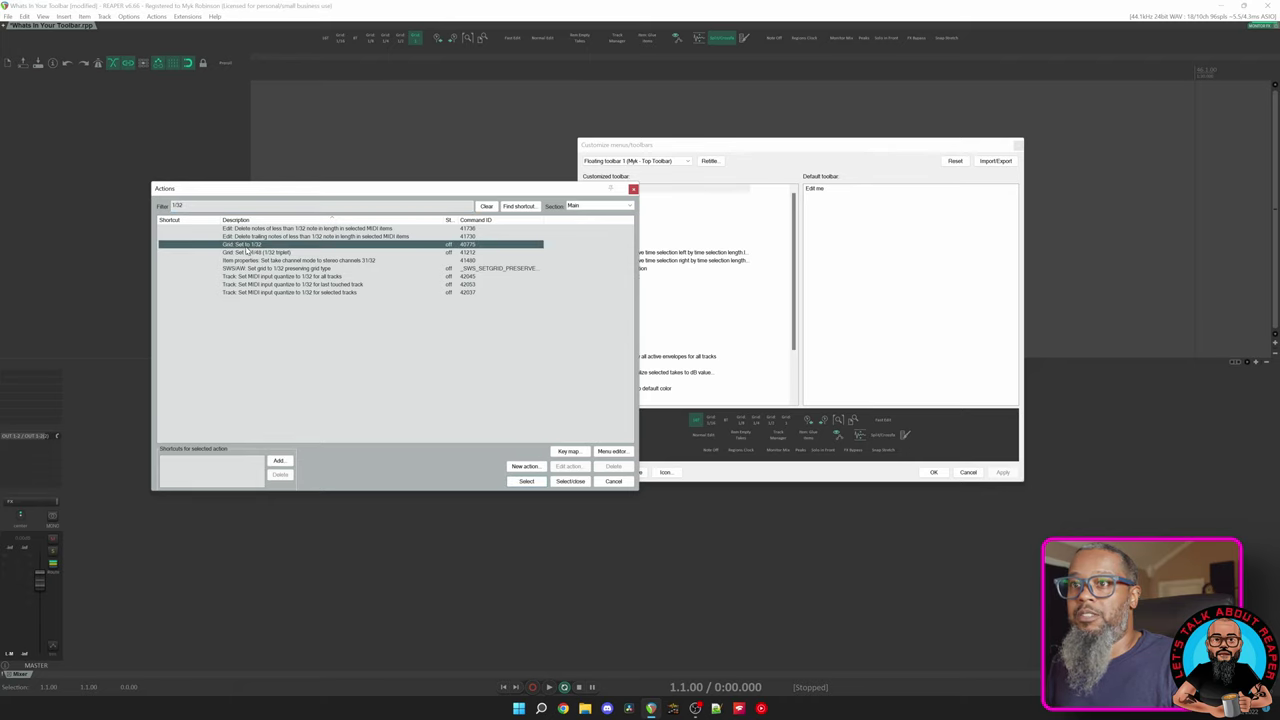
click(570, 481)
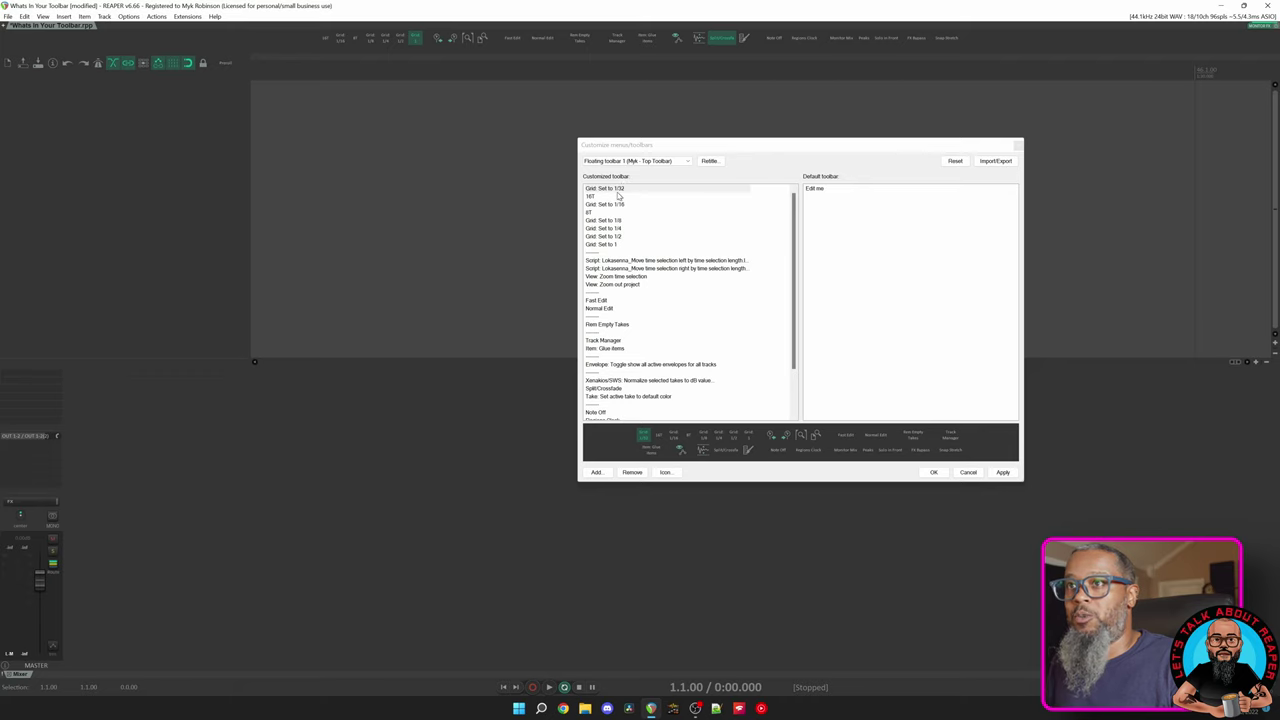
click(1004, 474)
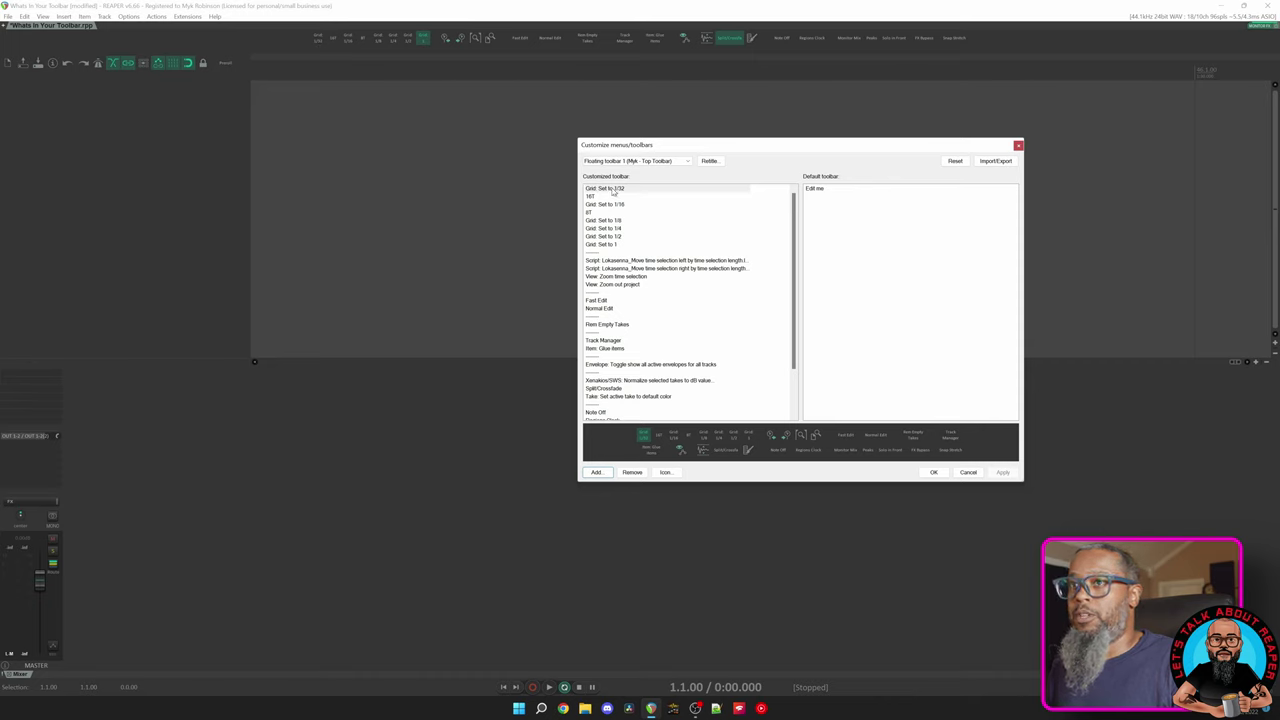
Step: Give the Grid: Set to 1/32 button a double-width text label and apply it
right_click(613, 192)
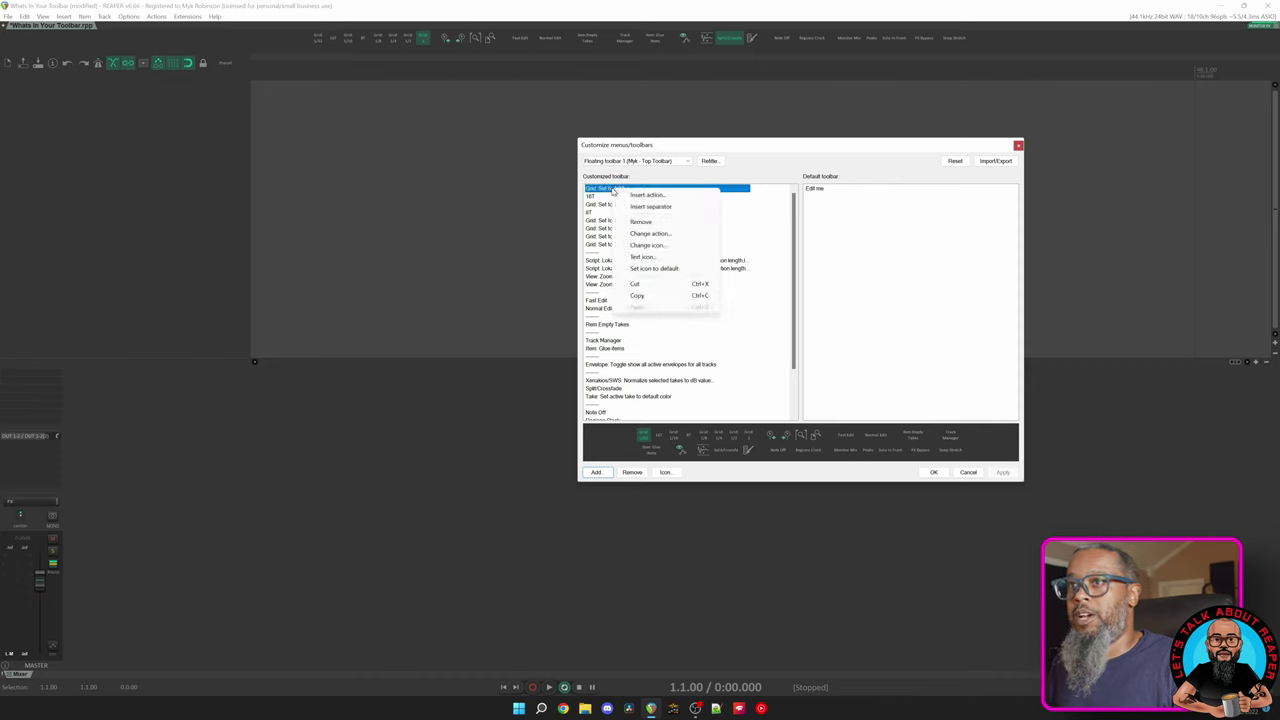
click(665, 259)
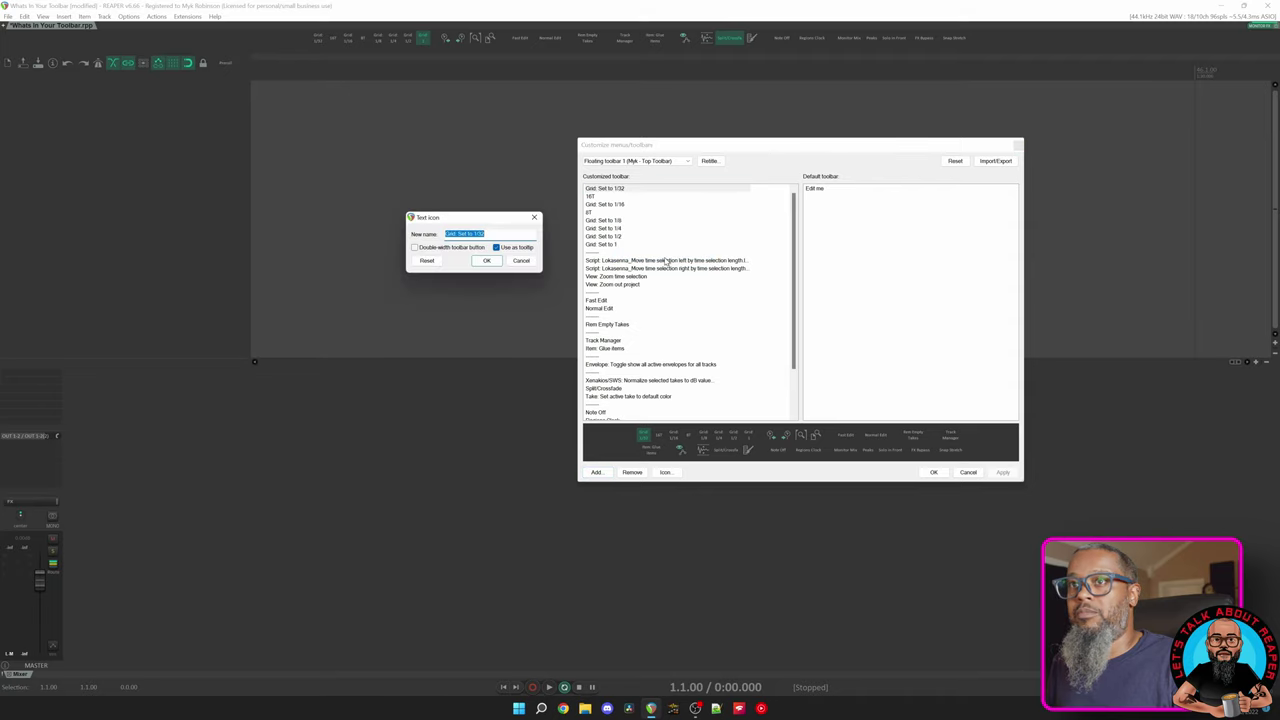
click(414, 248)
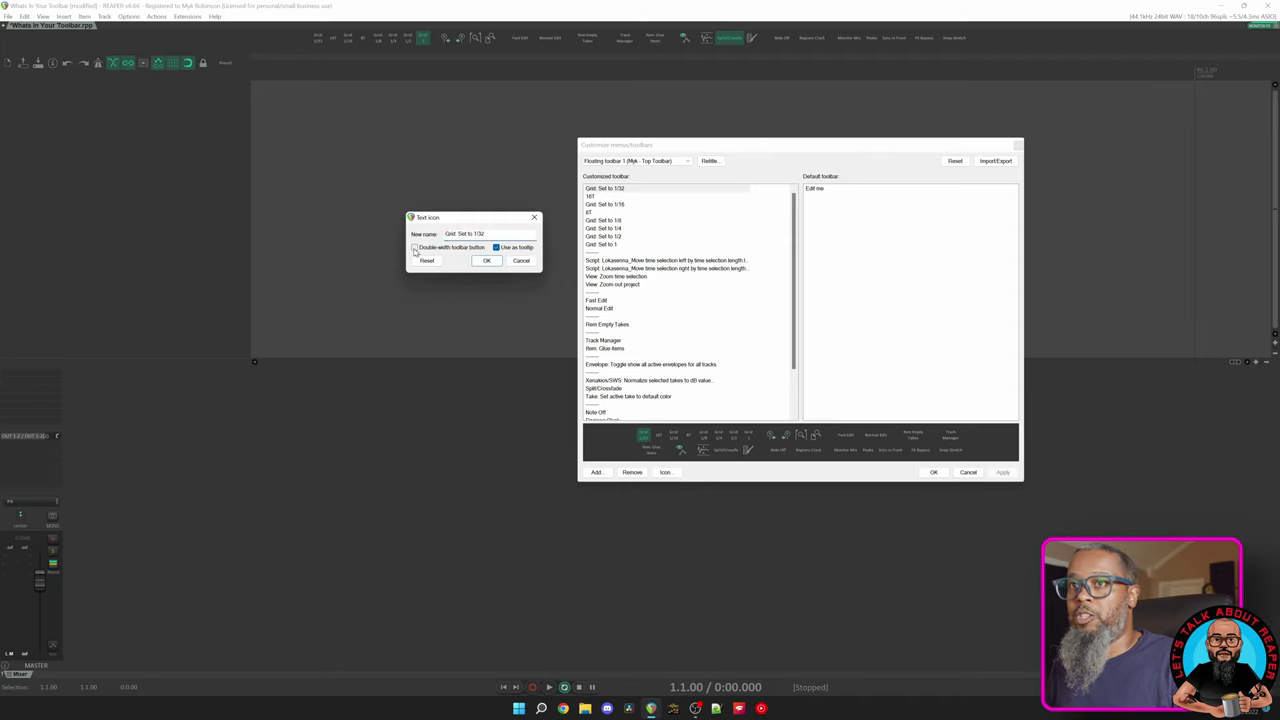
click(489, 262)
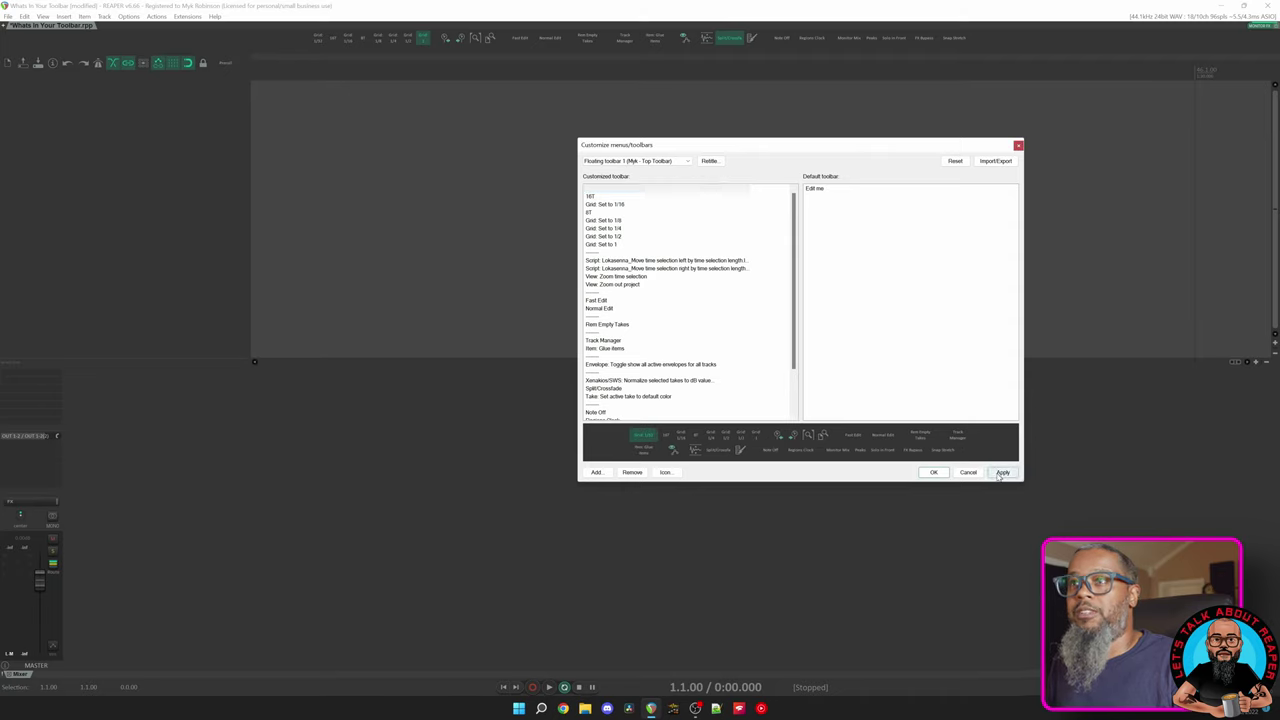
click(1003, 472)
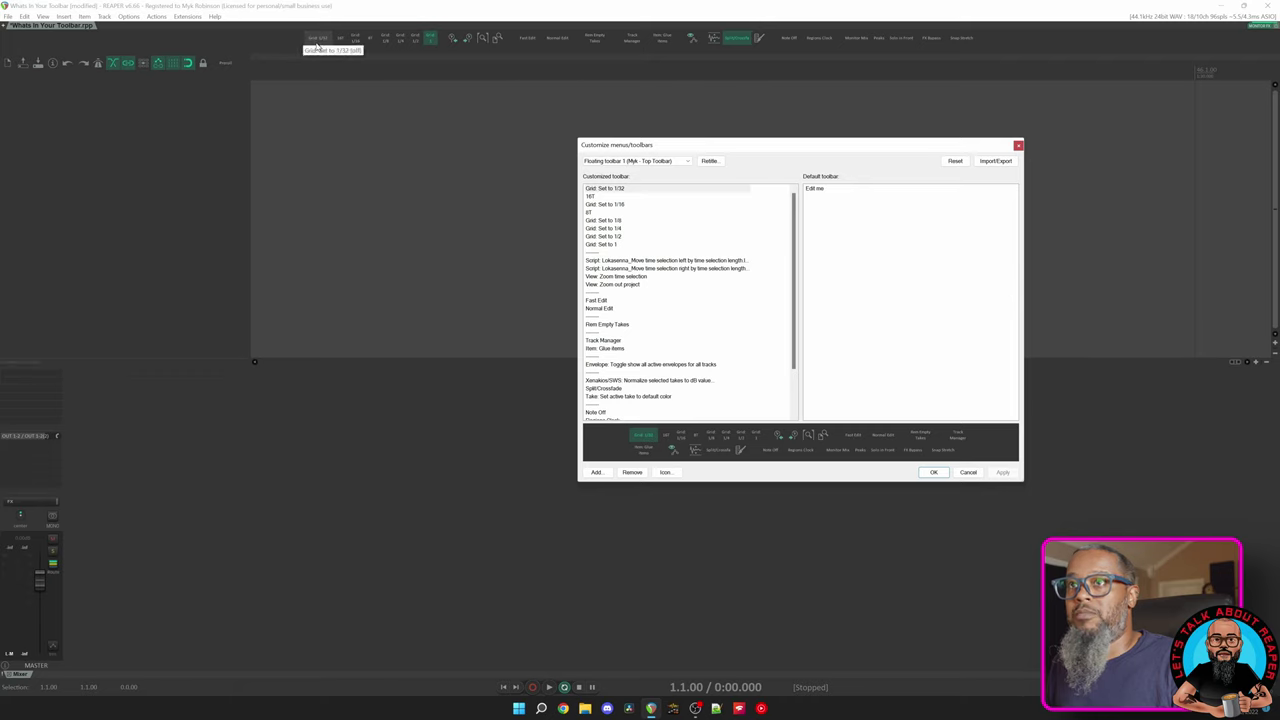
Step: Return the Grid 1/32 text button to normal width and apply the change
right_click(625, 191)
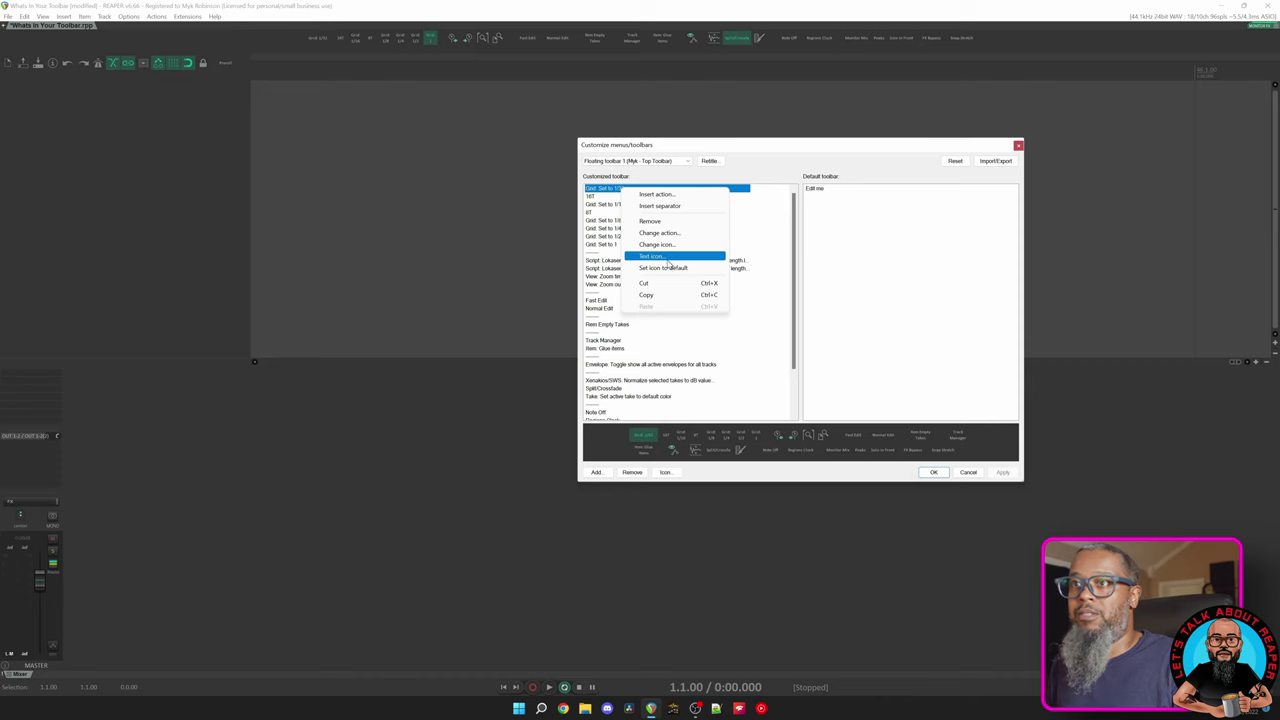
click(668, 258)
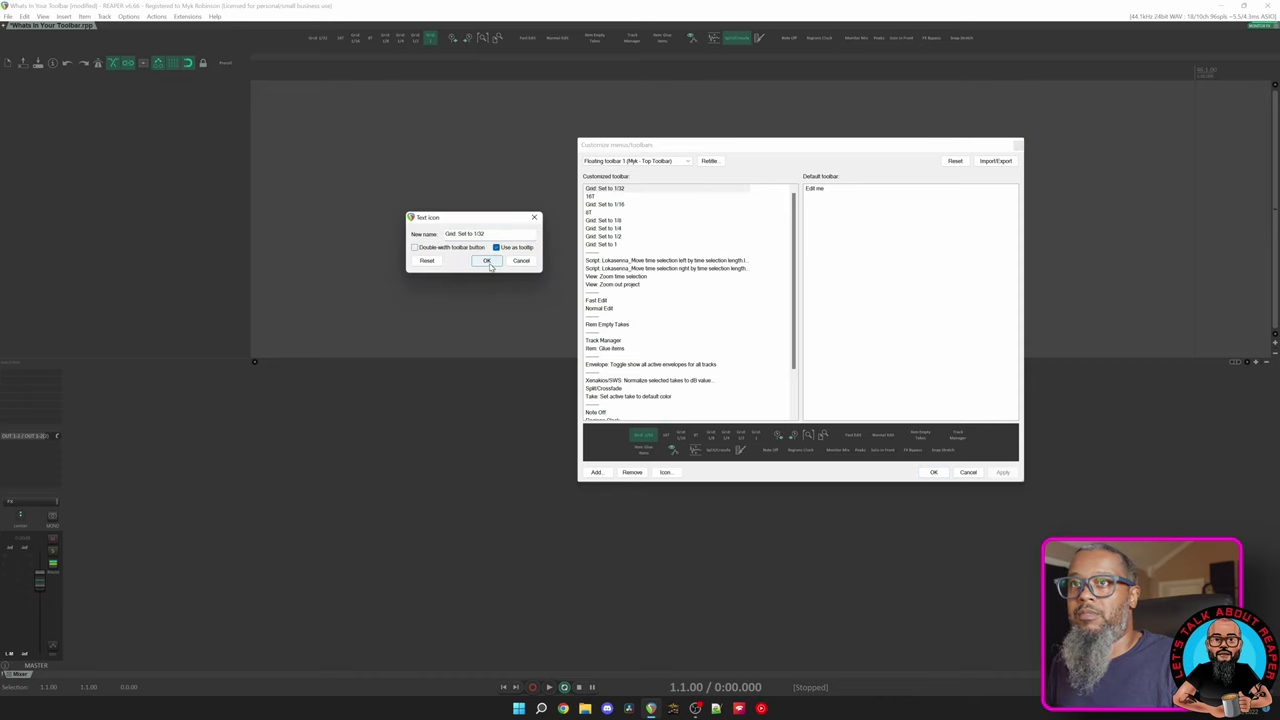
click(487, 261)
click(1004, 472)
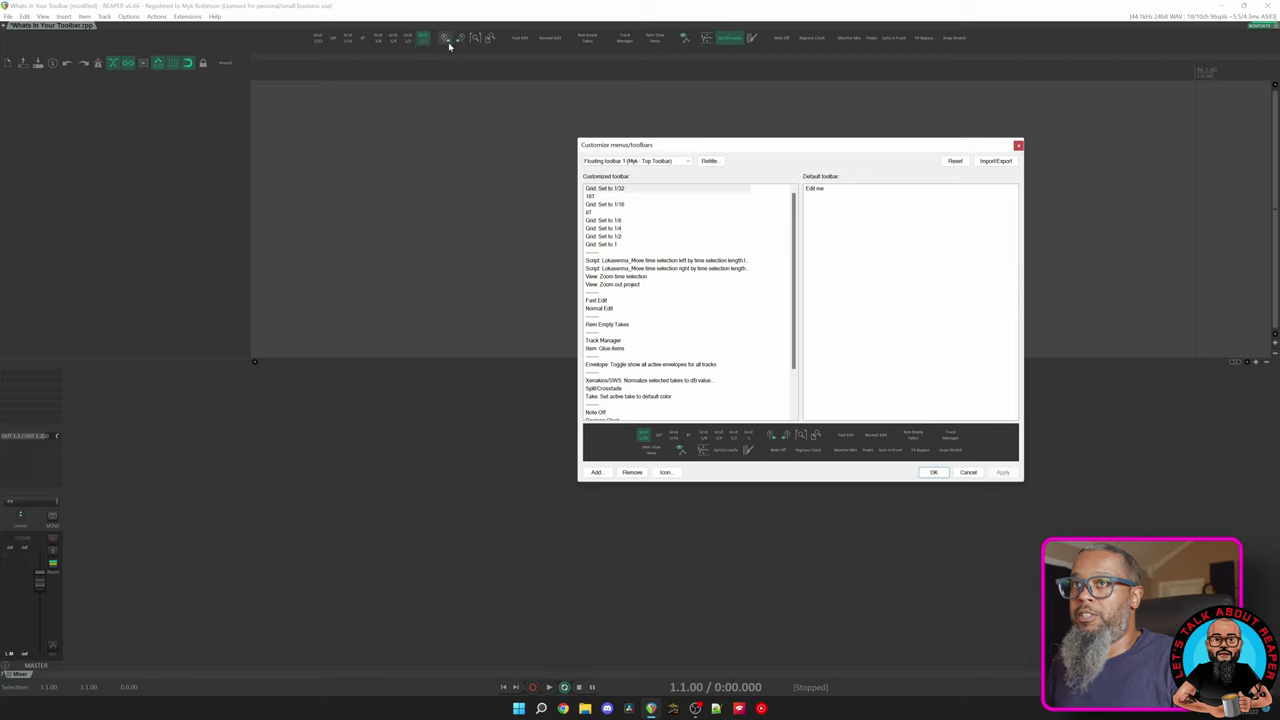
click(426, 44)
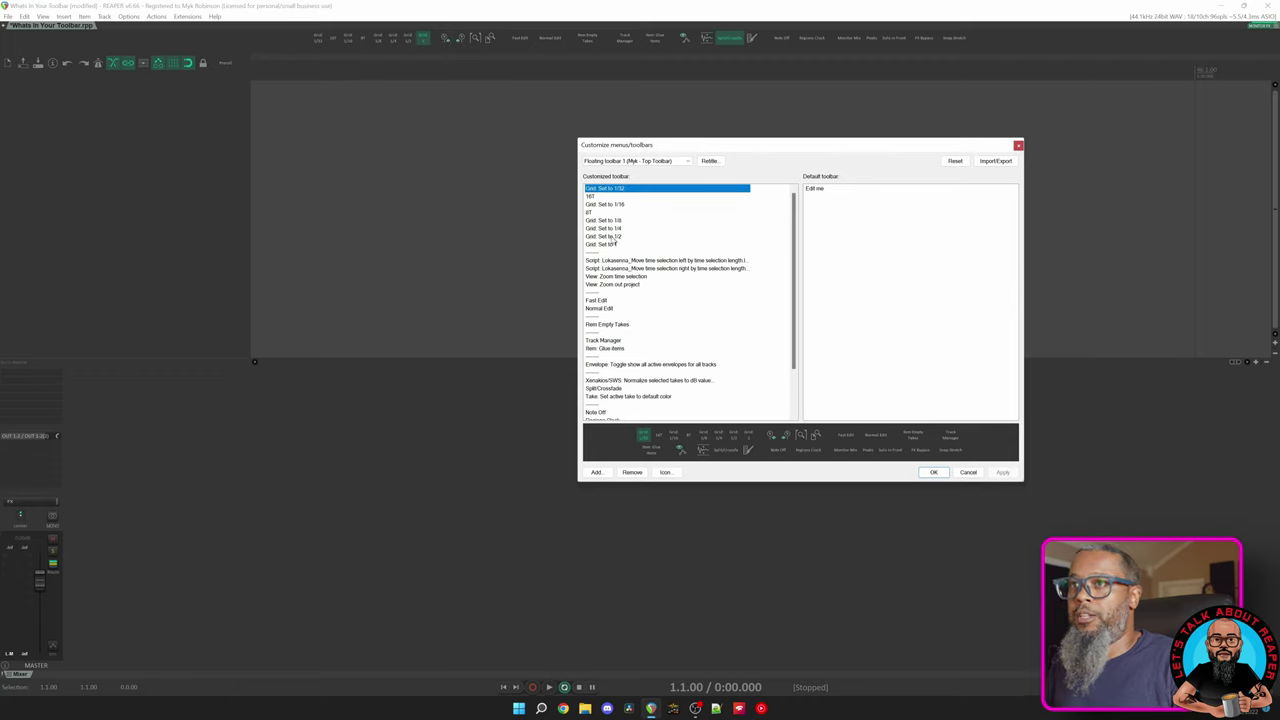
Step: Insert a separator above Grid: Set to 1/2 and apply it
right_click(612, 238)
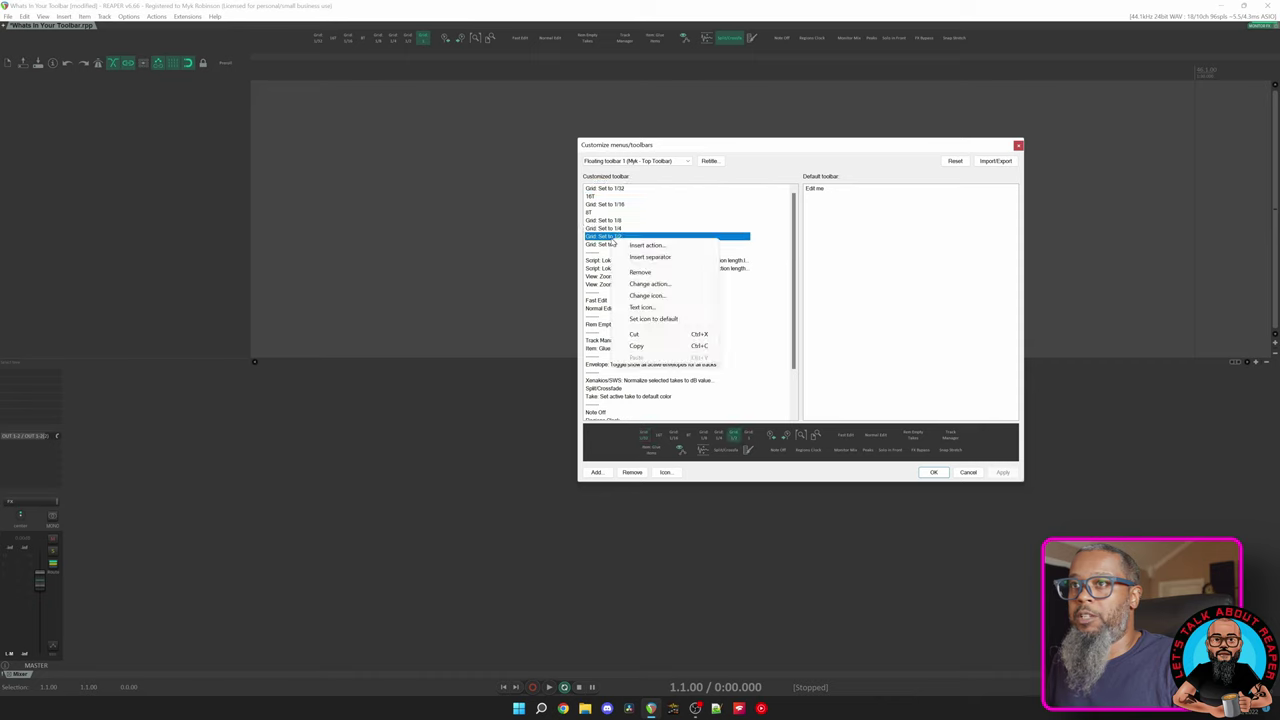
click(661, 258)
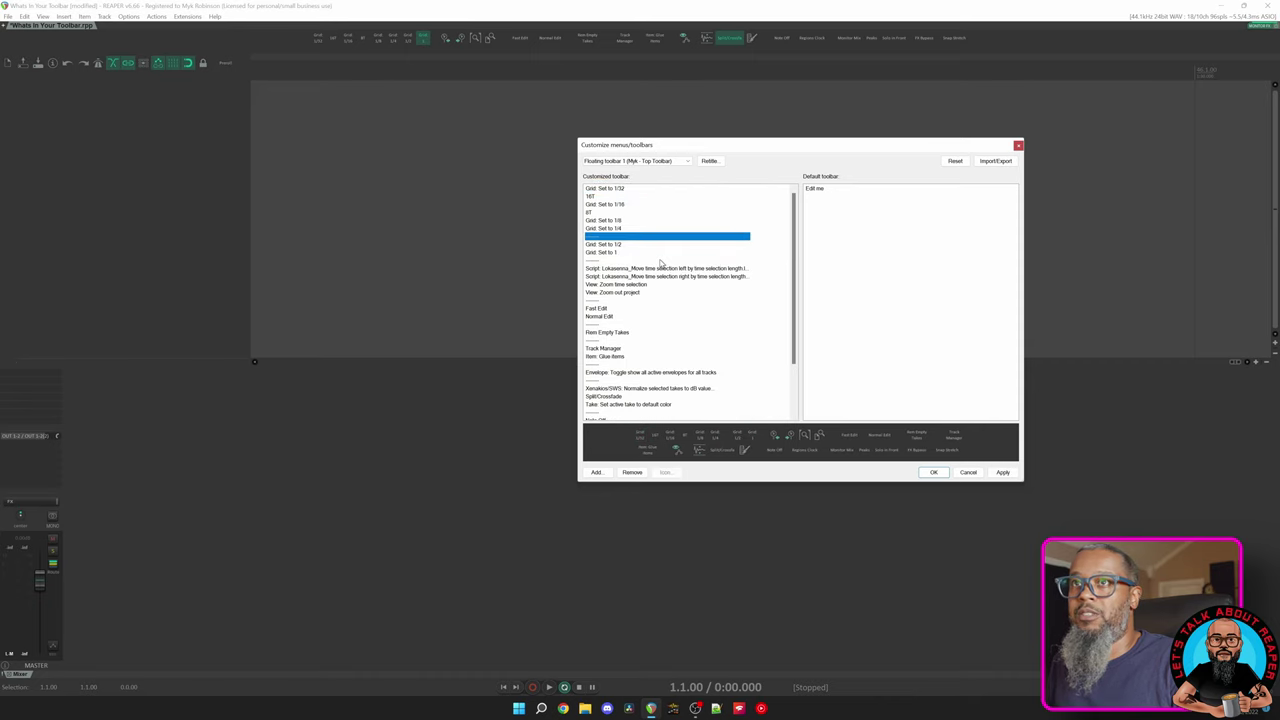
click(1012, 474)
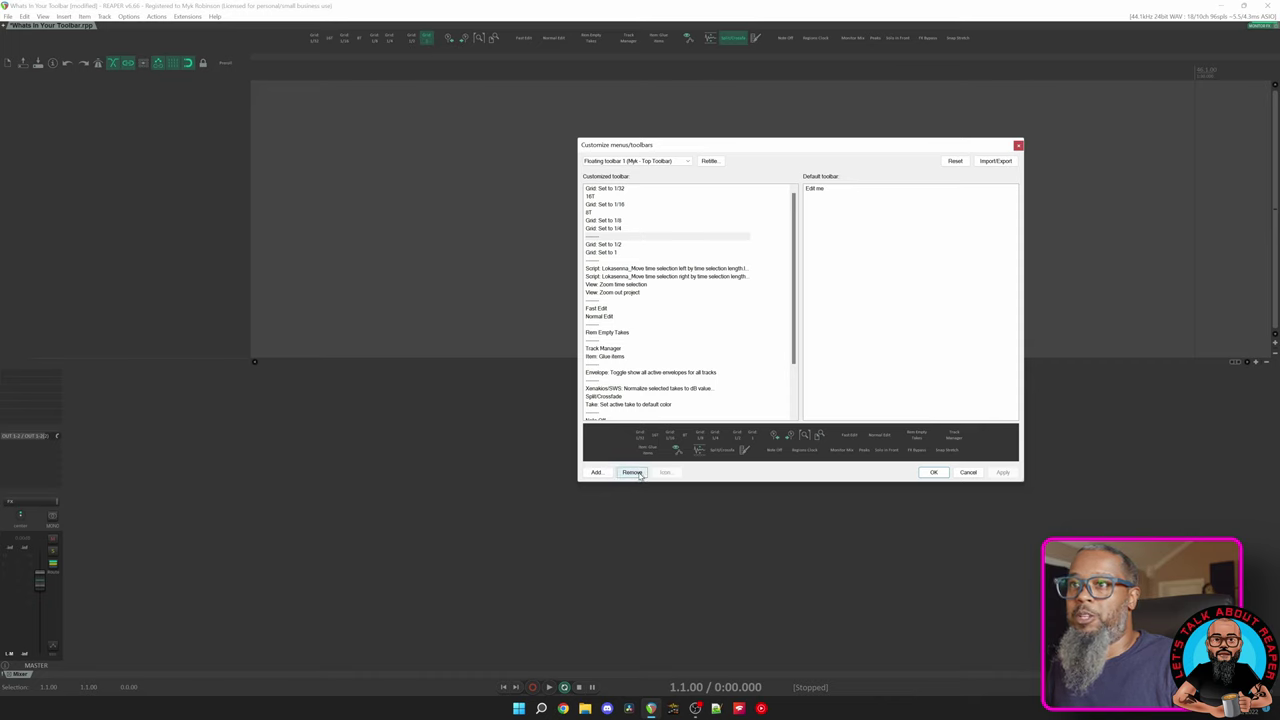
Step: Remove the separator, apply, and close the toolbar customization window
click(633, 472)
click(1006, 473)
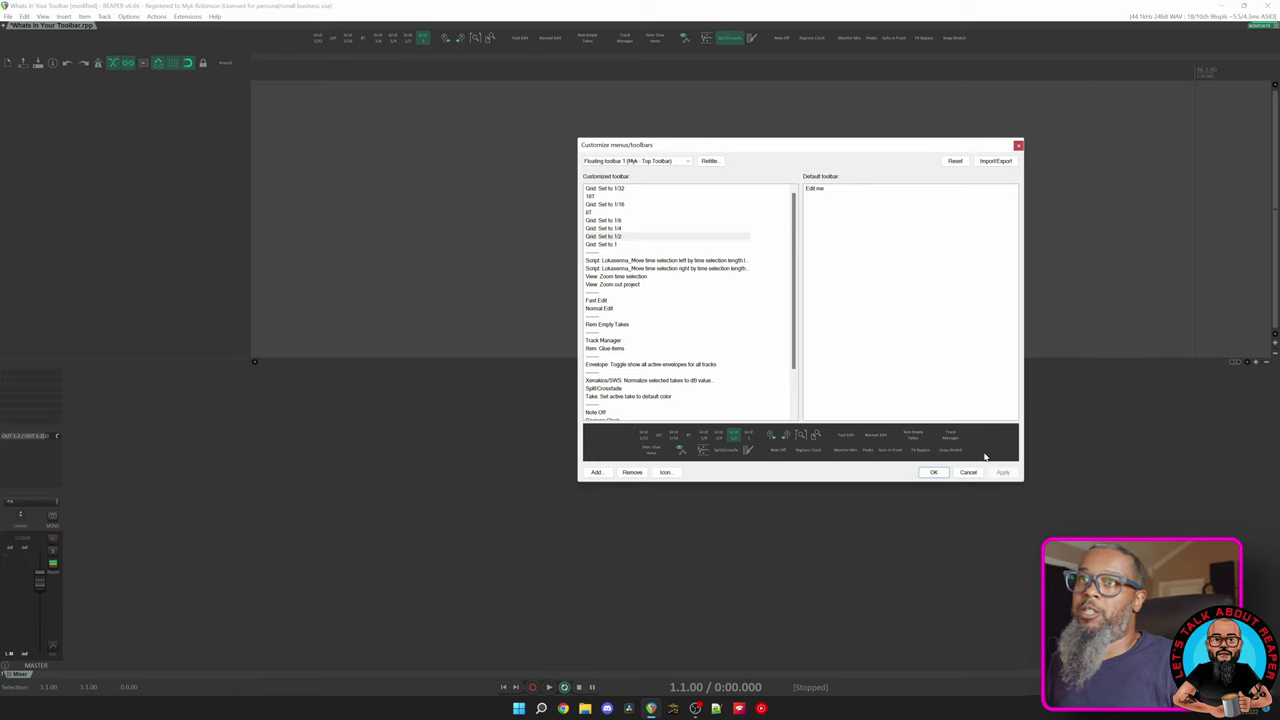
click(605, 244)
click(608, 261)
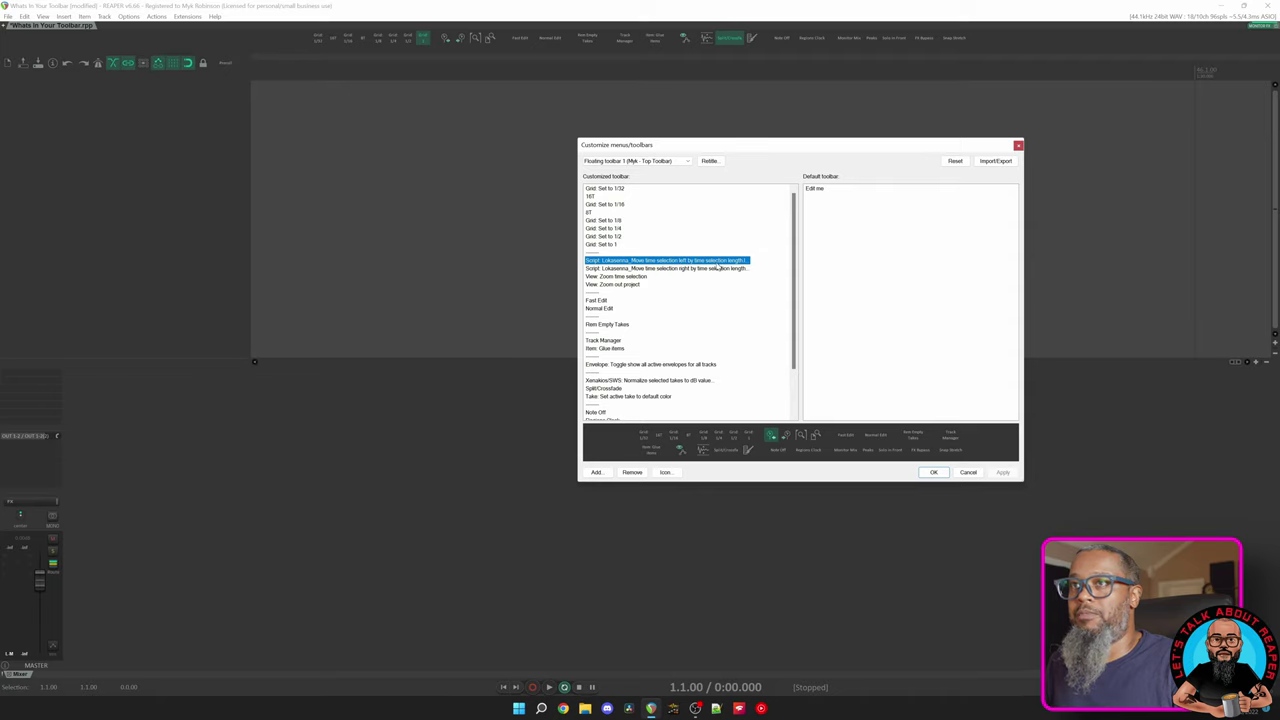
click(968, 472)
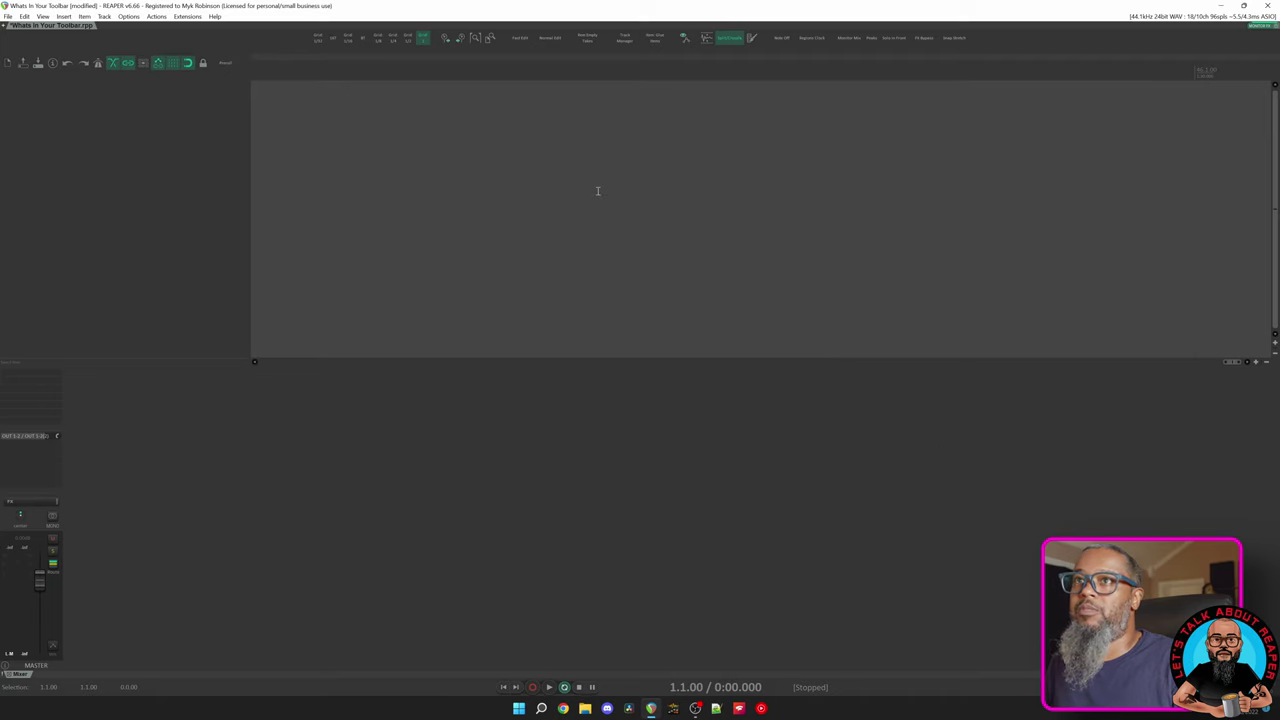
Step: Drag a 16-bar time selection on the ruler and shift it left and right by its length
scroll(598, 190, down, 5)
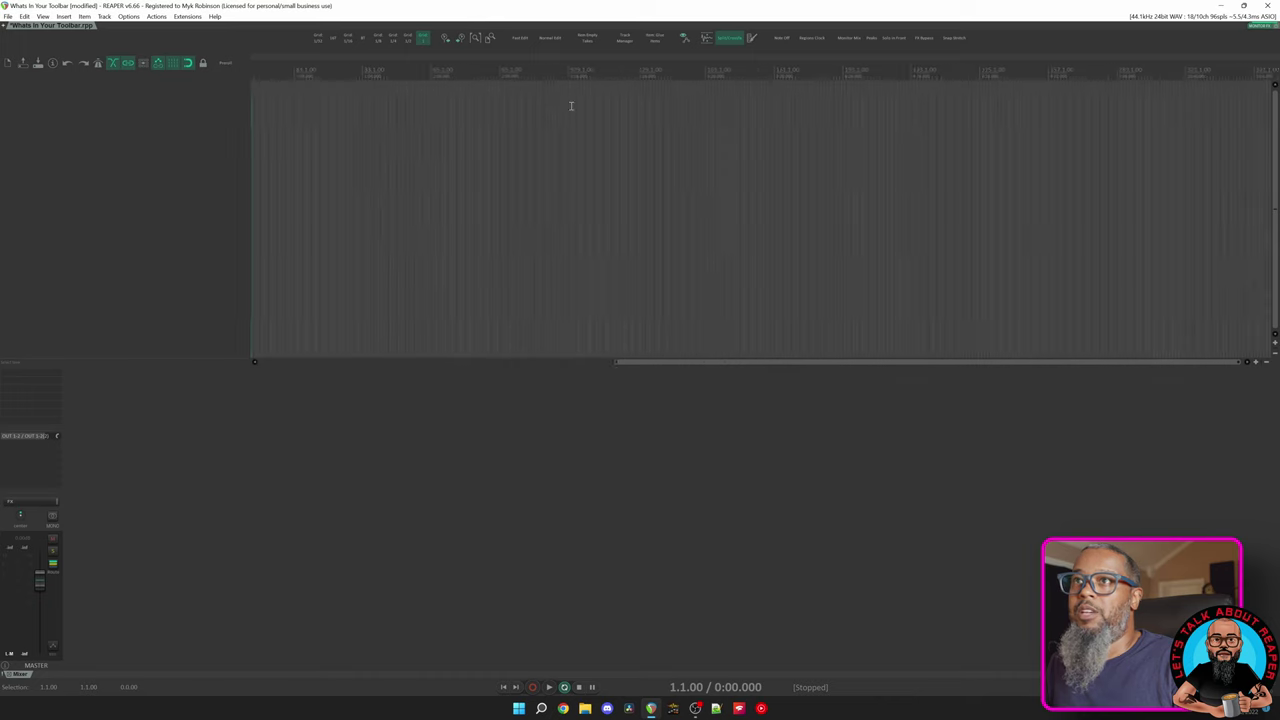
scroll(574, 95, up, 2)
drag(568, 73, 758, 72)
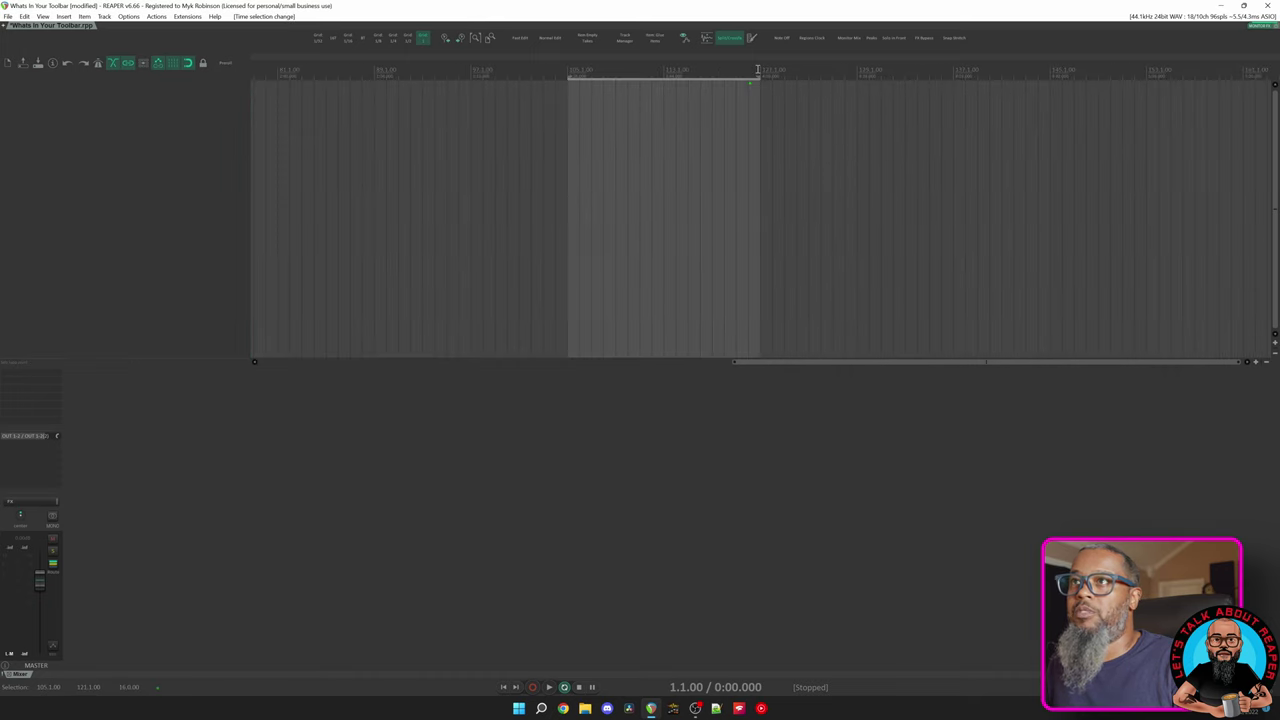
click(446, 40)
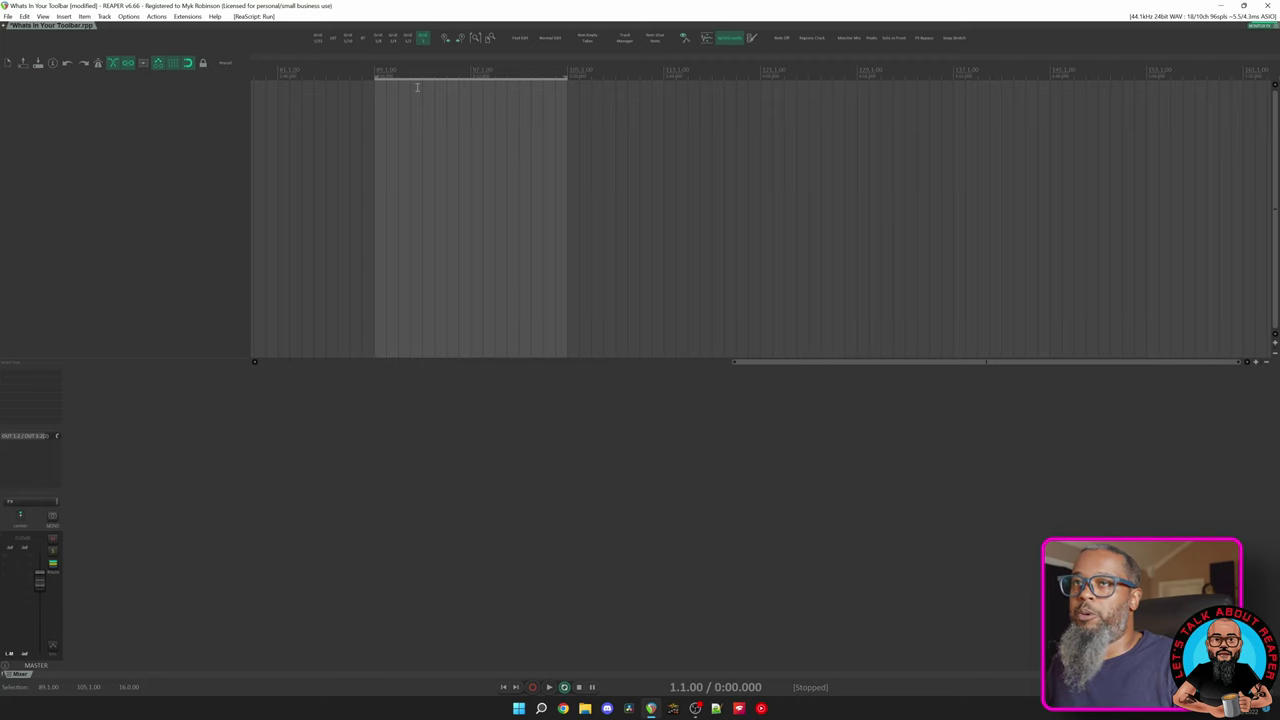
click(463, 39)
click(463, 39)
click(463, 39)
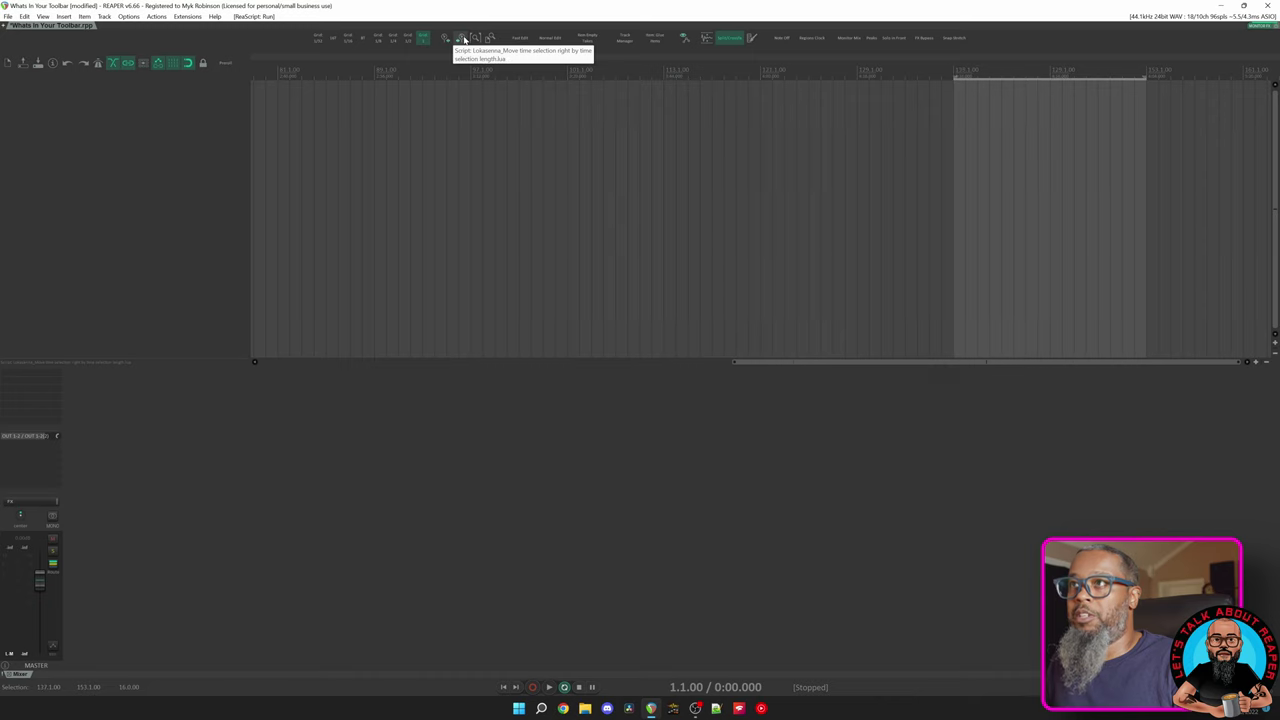
Step: Shift the selection back left to 89.1.00–105.1.00 and zoom the timeline to fit it
click(444, 41)
click(444, 41)
click(442, 42)
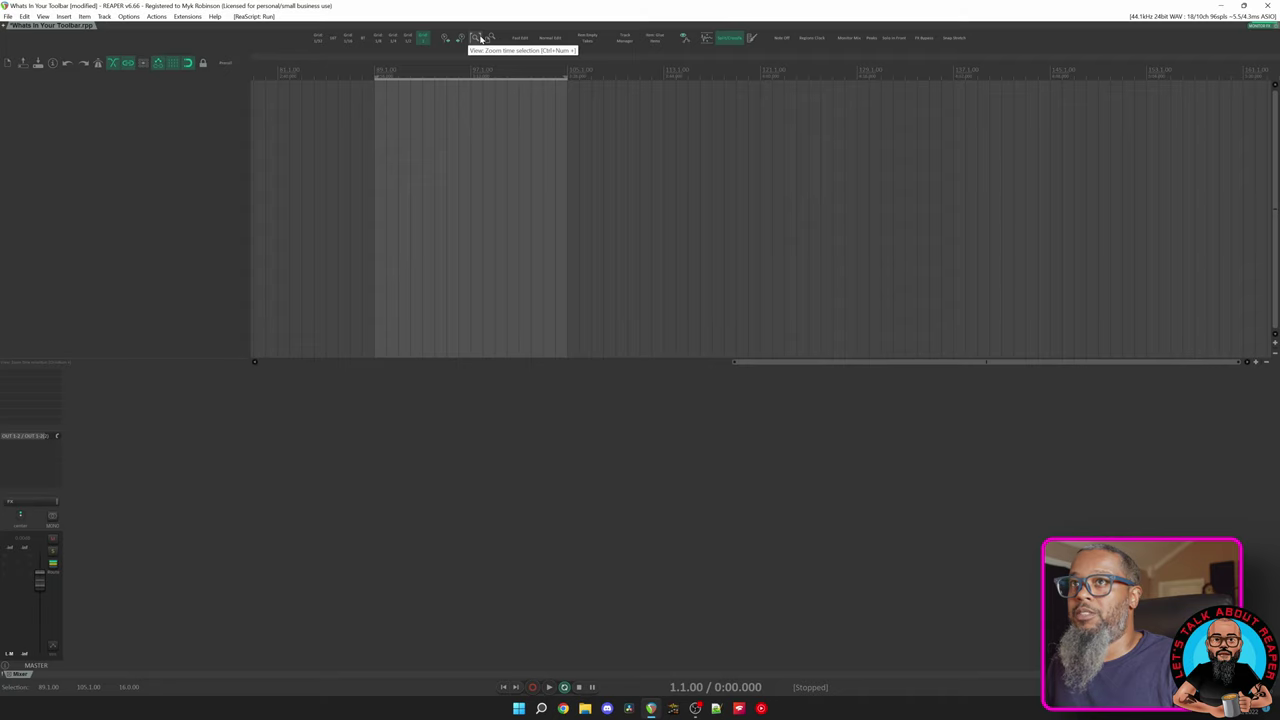
click(480, 38)
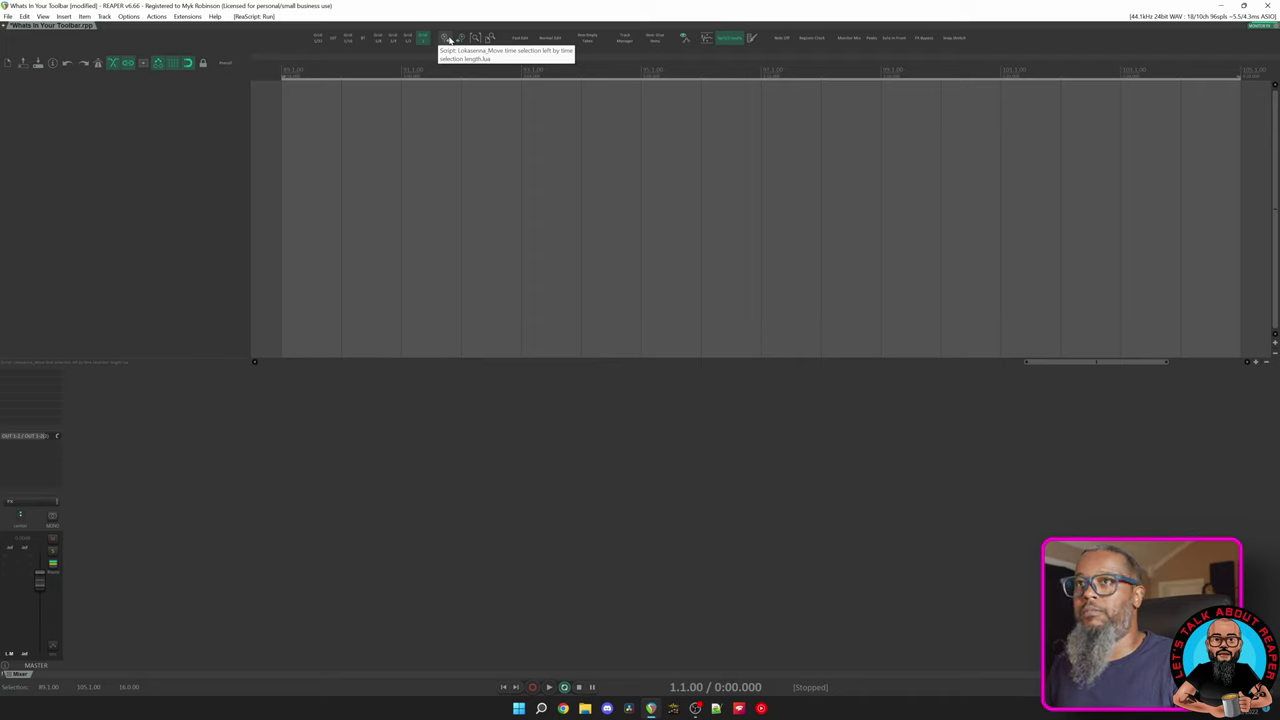
click(188, 16)
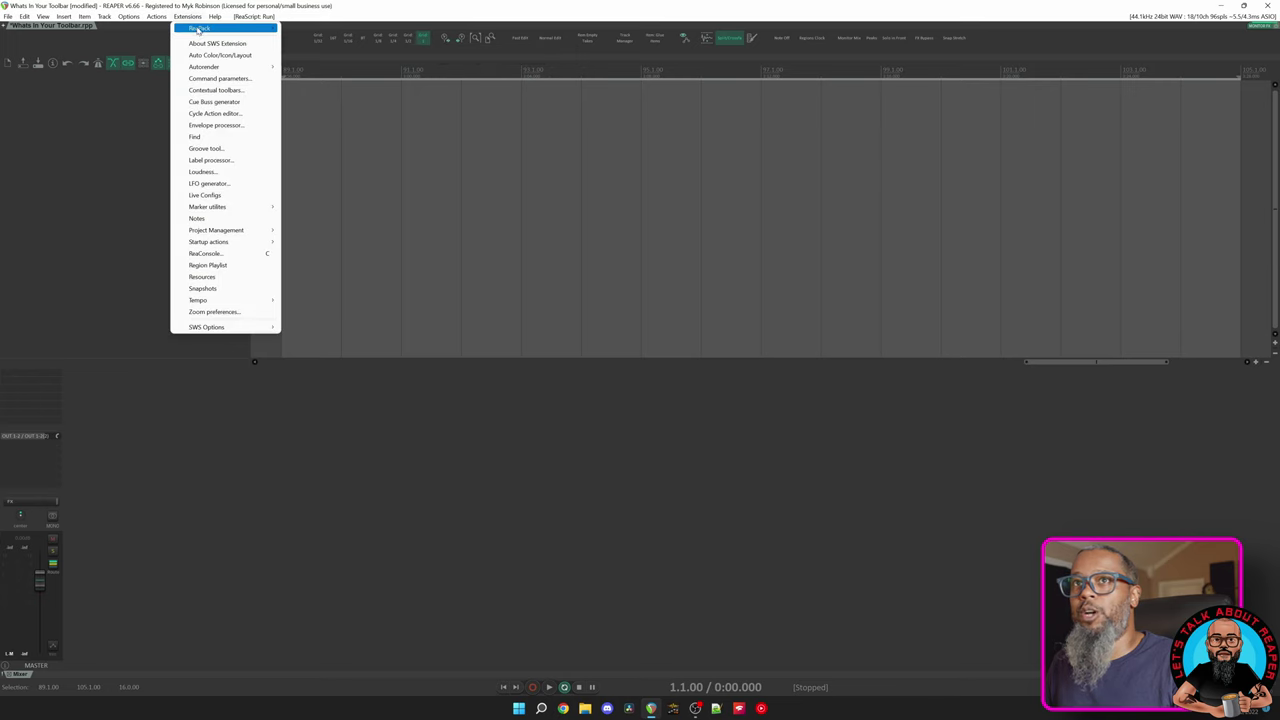
Step: Open ReaPack's Browse packages, filter for 'lokasen' and scroll through Lokasenna's scripts
mouse_move(198, 29)
click(320, 40)
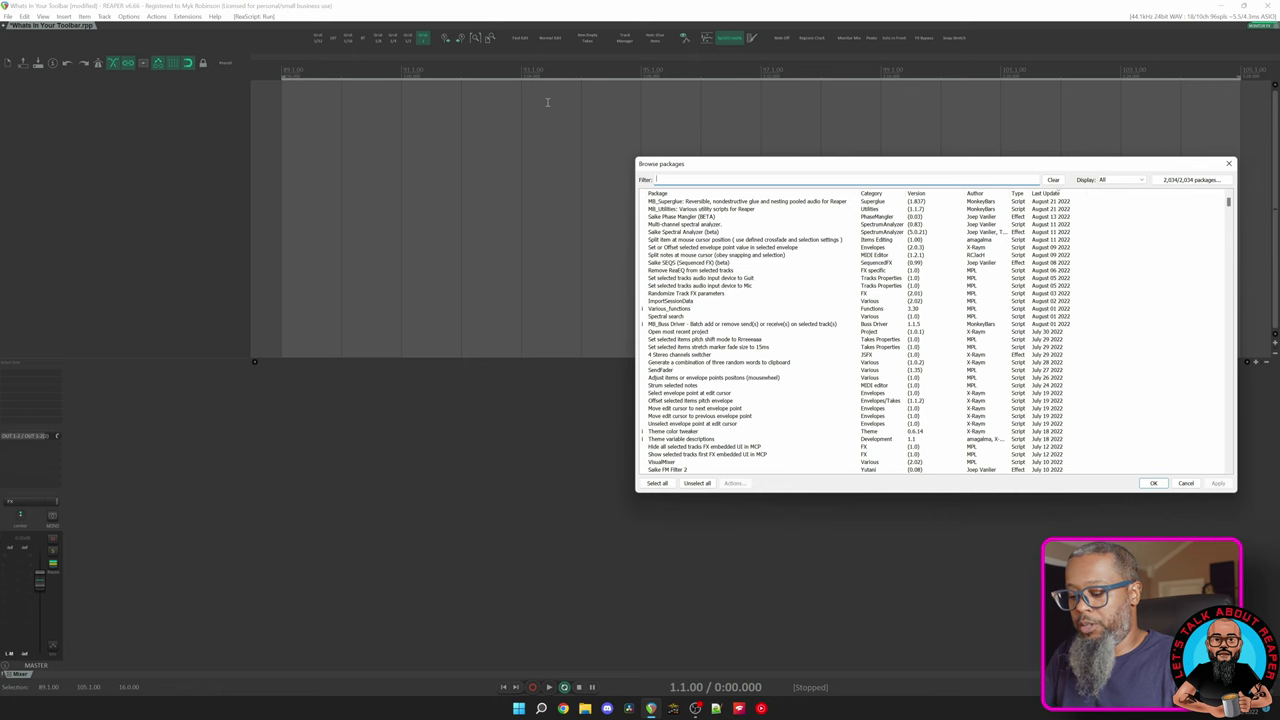
text(lokasen)
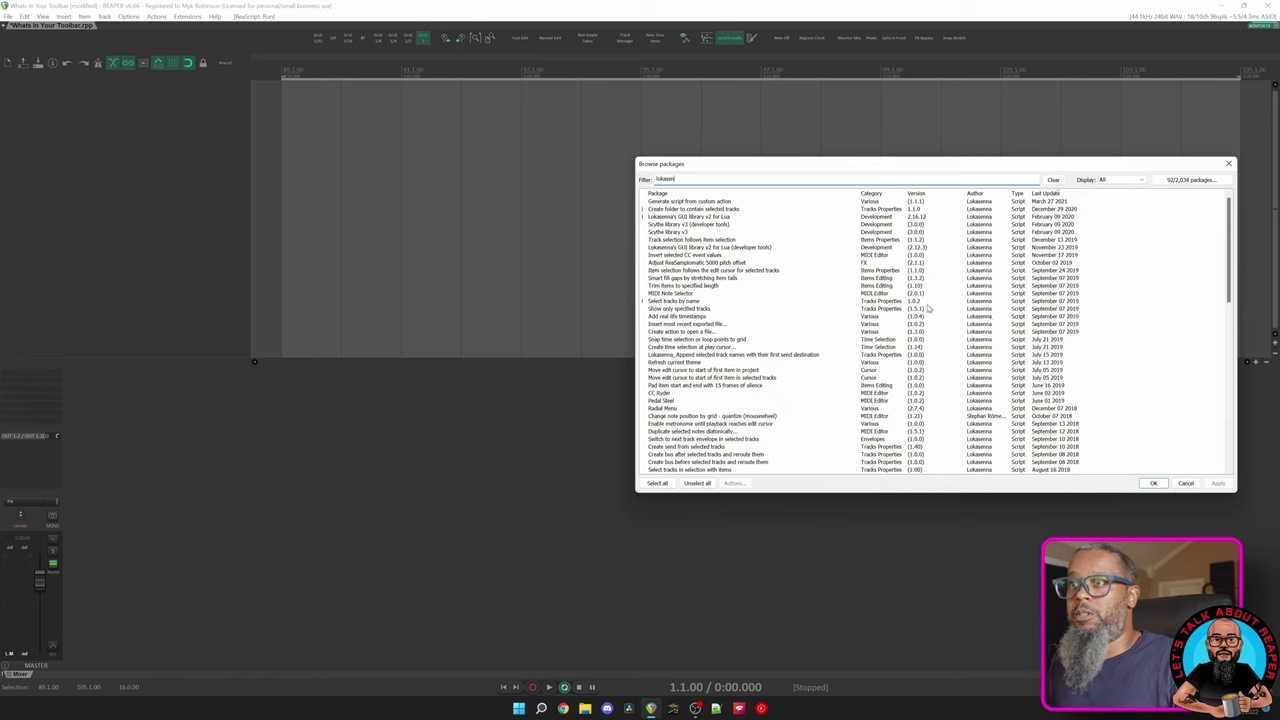
click(670, 210)
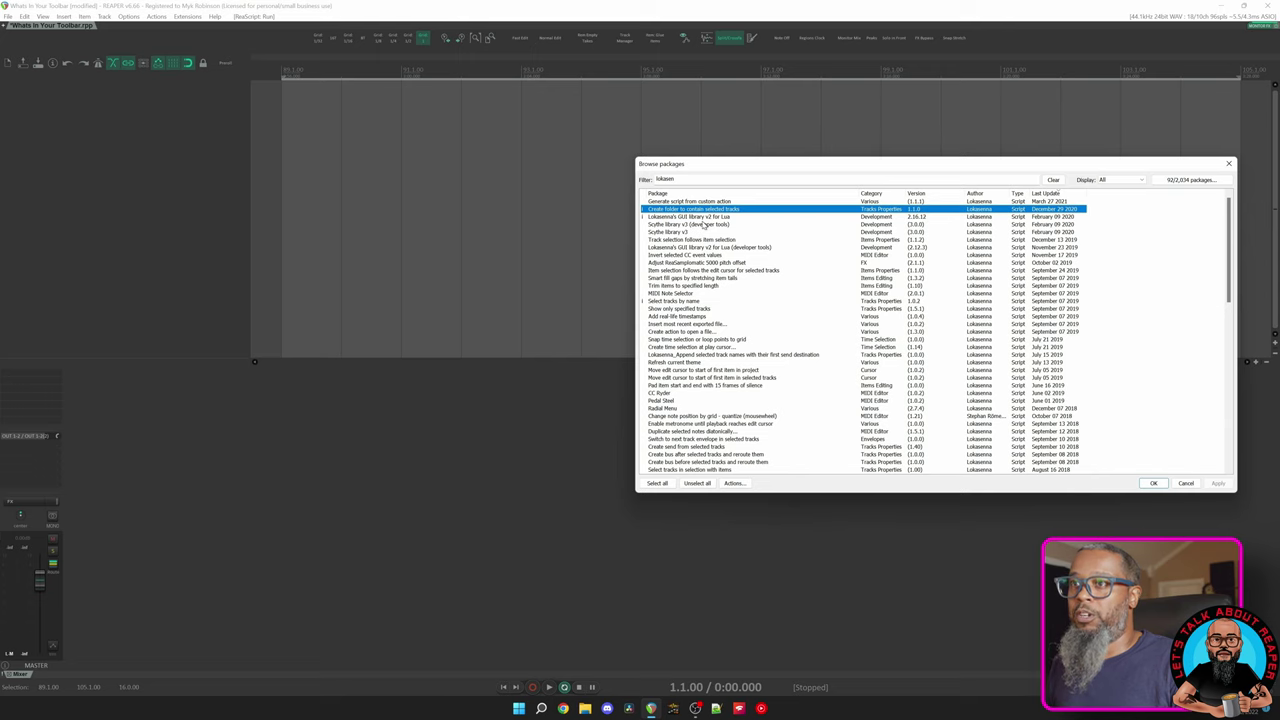
click(690, 302)
scroll(712, 318, down, 6)
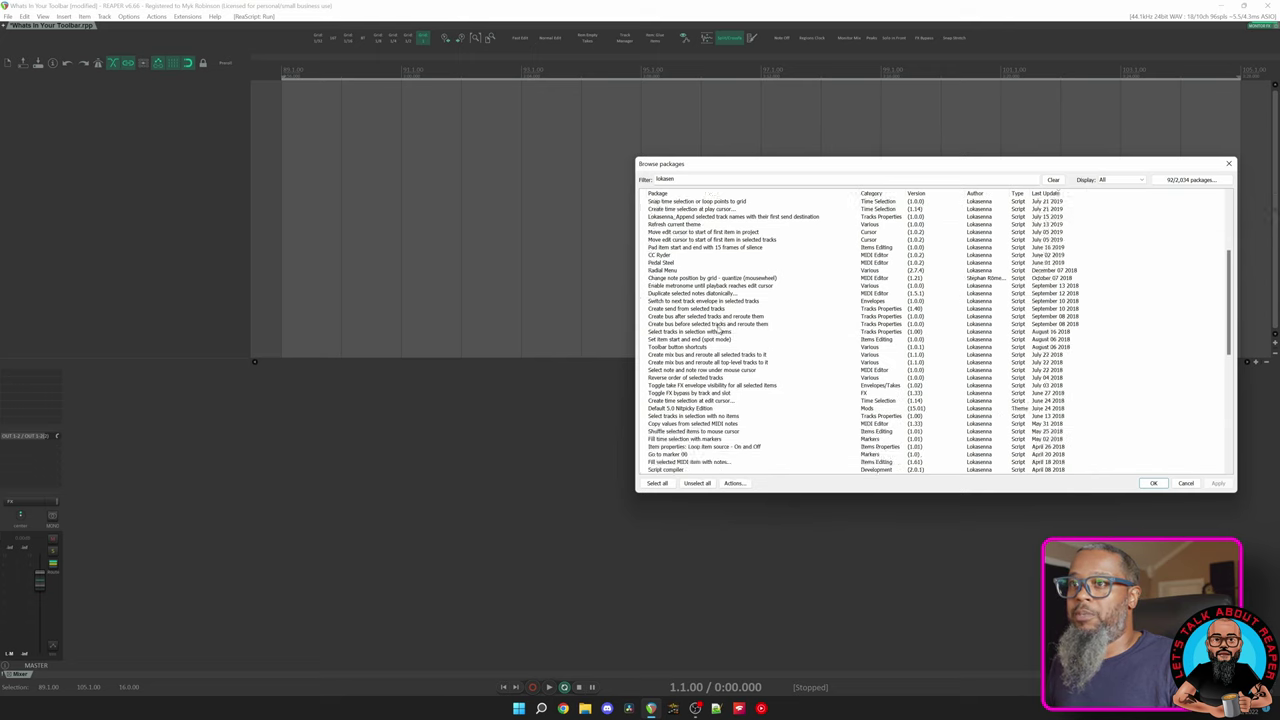
scroll(718, 330, down, 9)
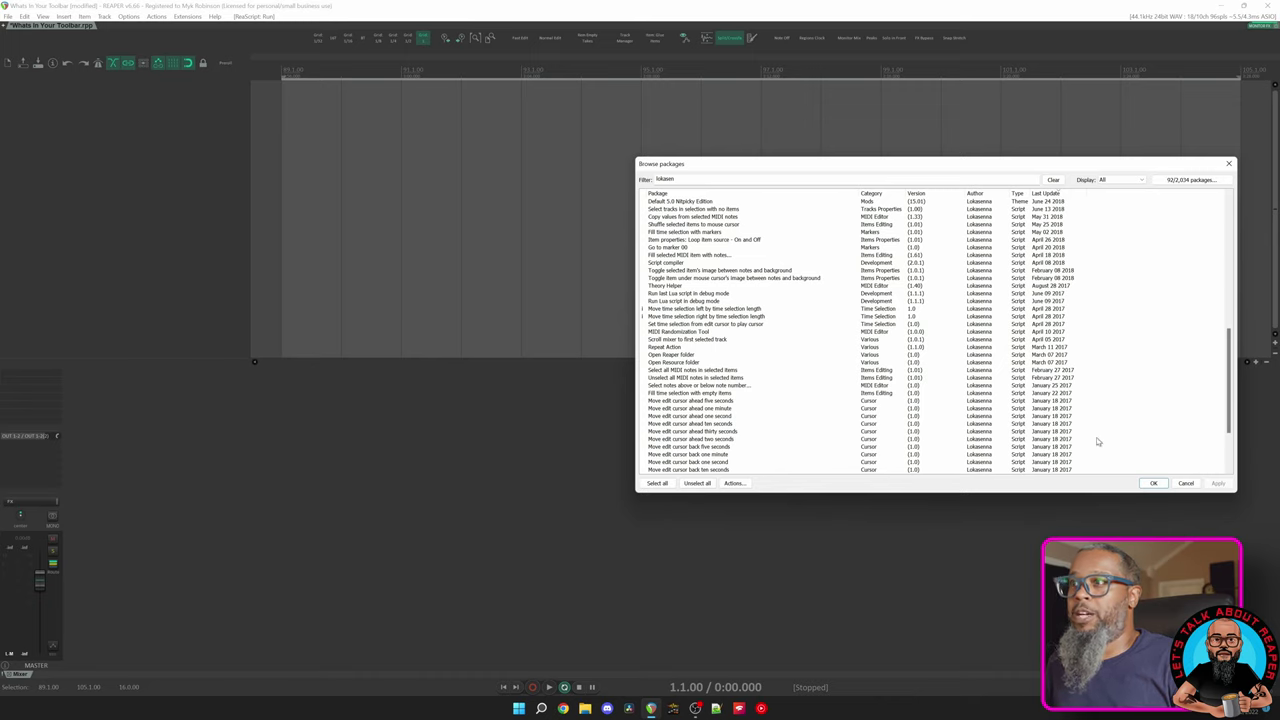
Step: Close ReaPack, zoom out the project, then save and load recent 'Royals - Lorde Cover - Rev1.rpp'
click(1185, 483)
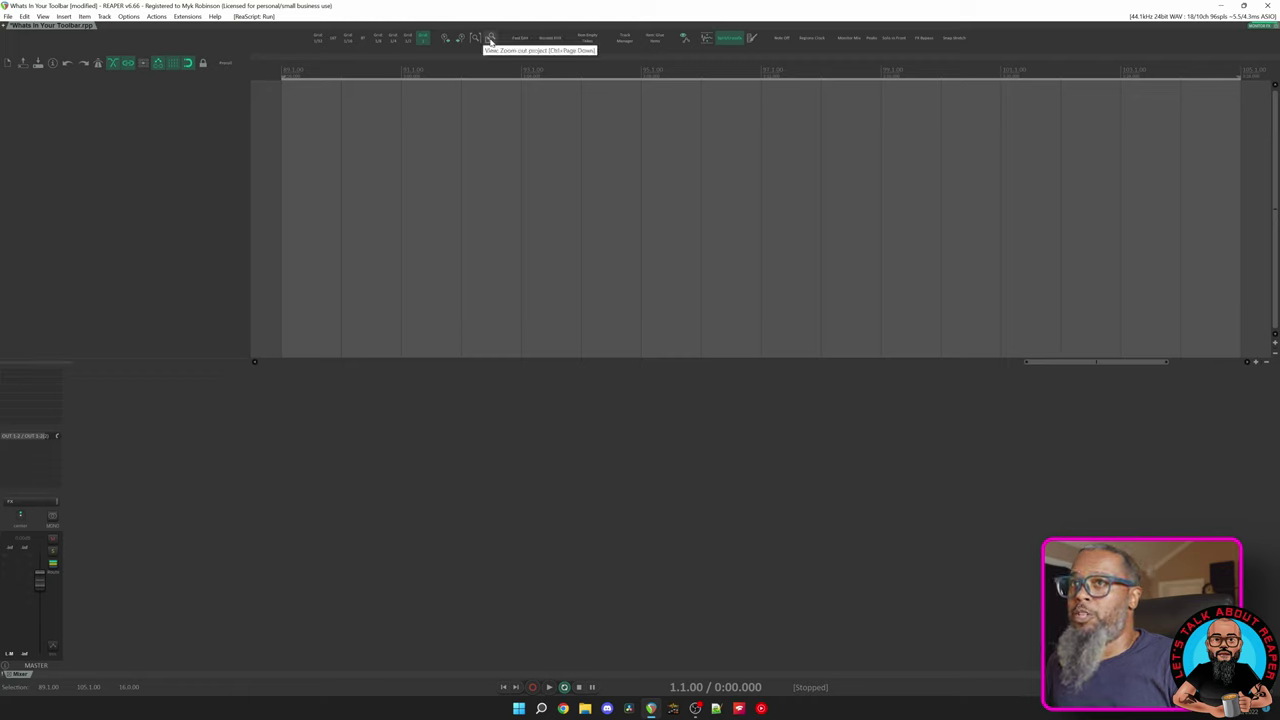
click(490, 40)
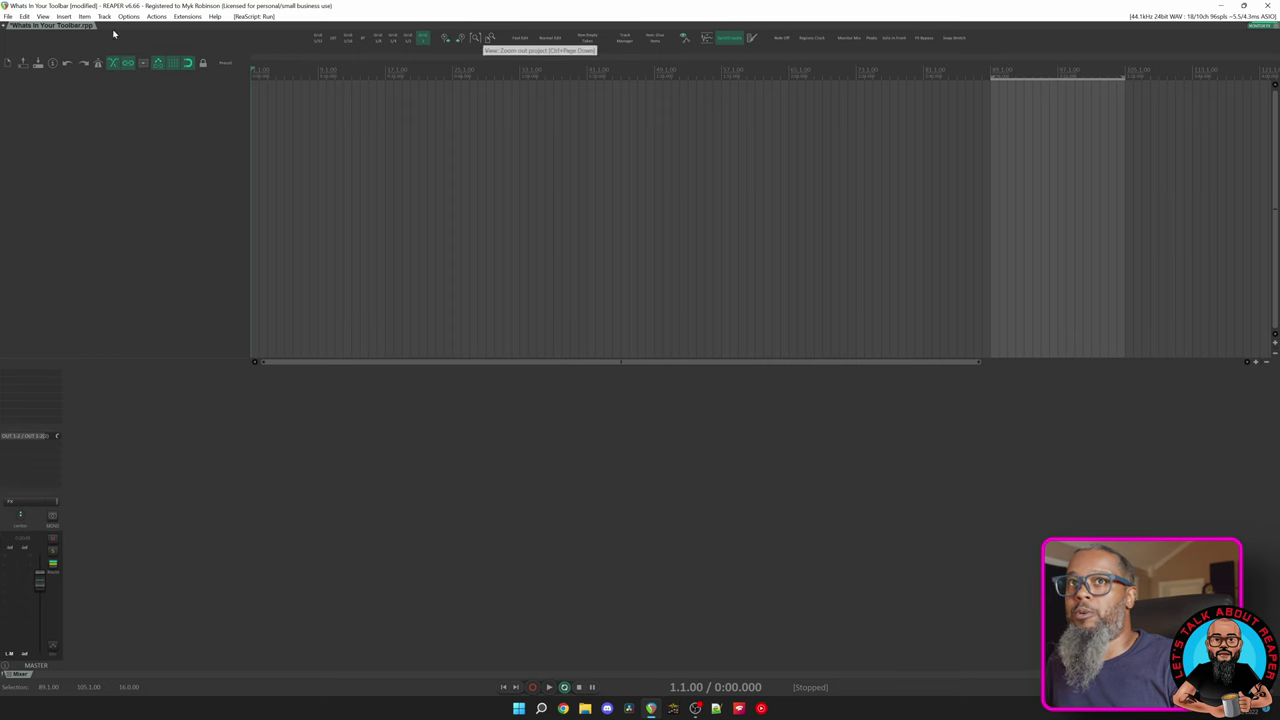
click(8, 16)
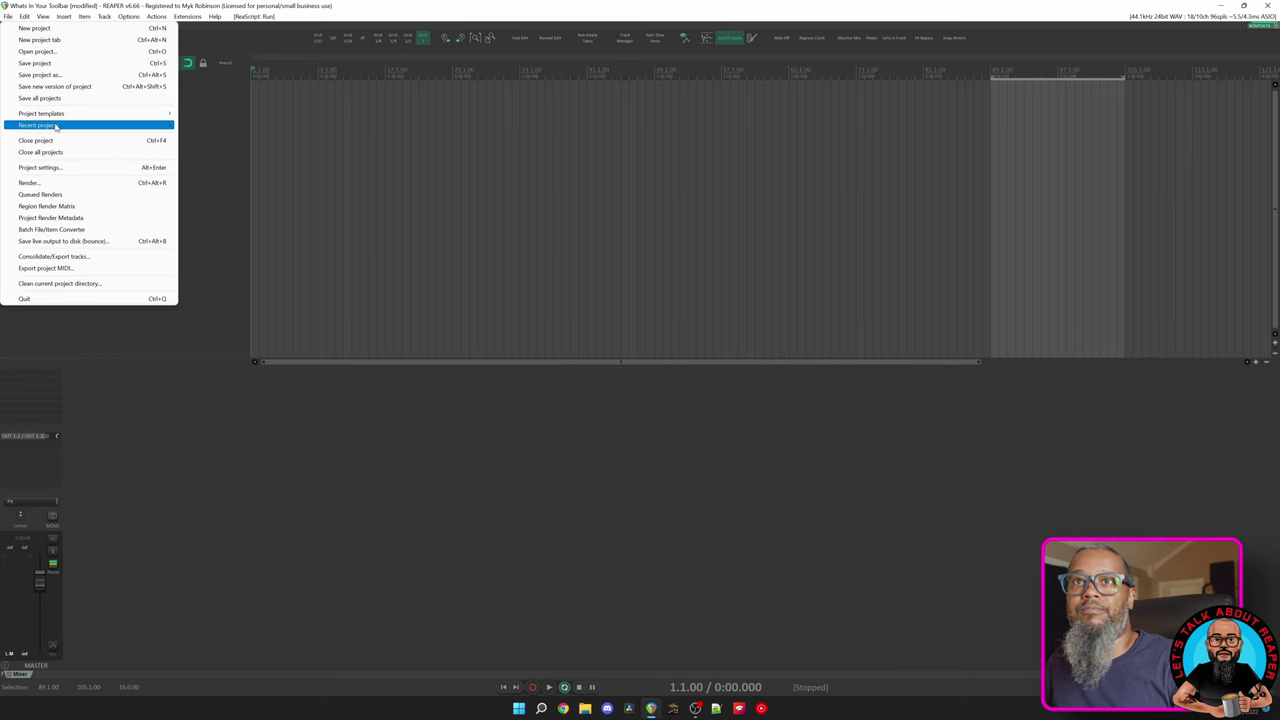
mouse_move(58, 125)
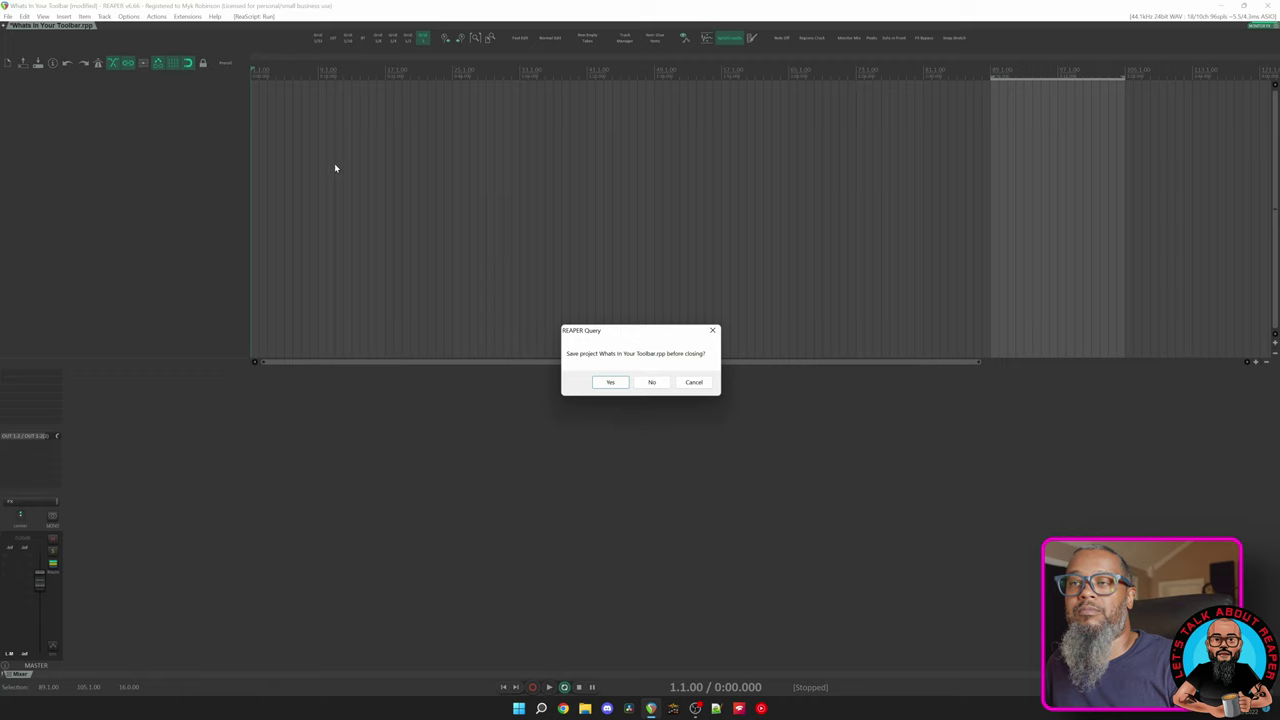
click(611, 384)
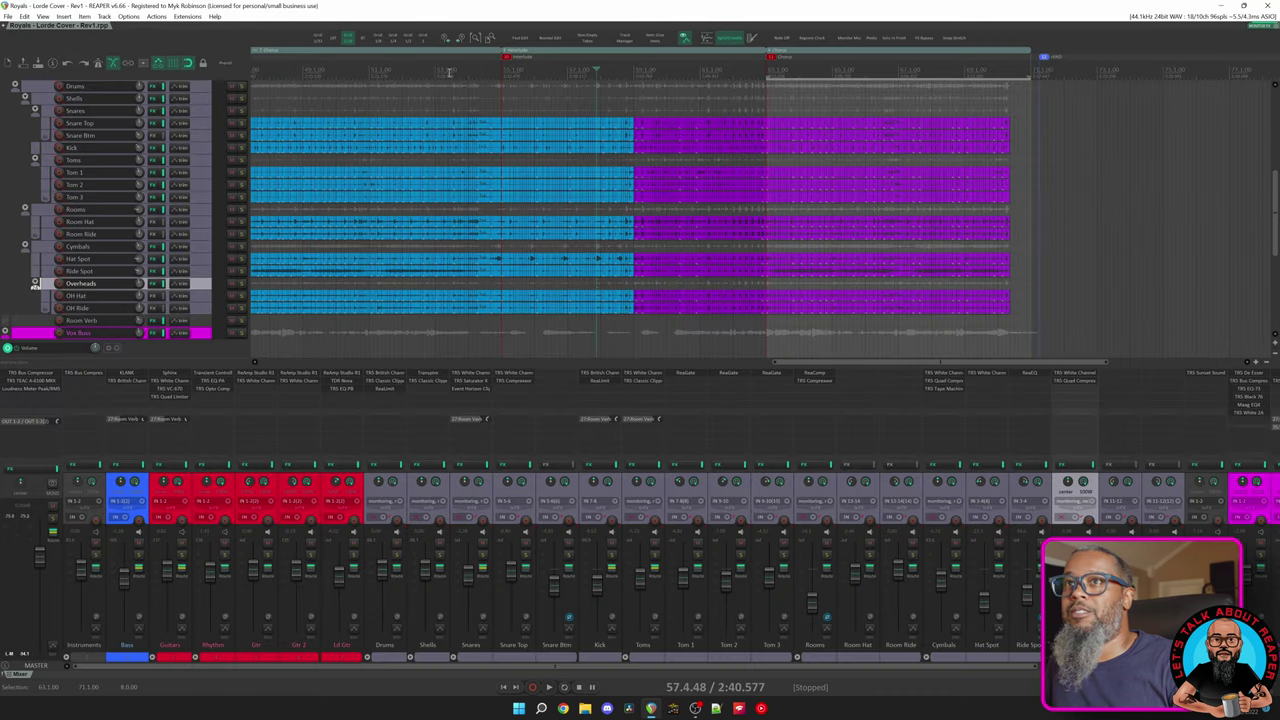
Step: Set a few-bar time selection, zoom to it, then zoom out to the whole project
drag(412, 75, 520, 78)
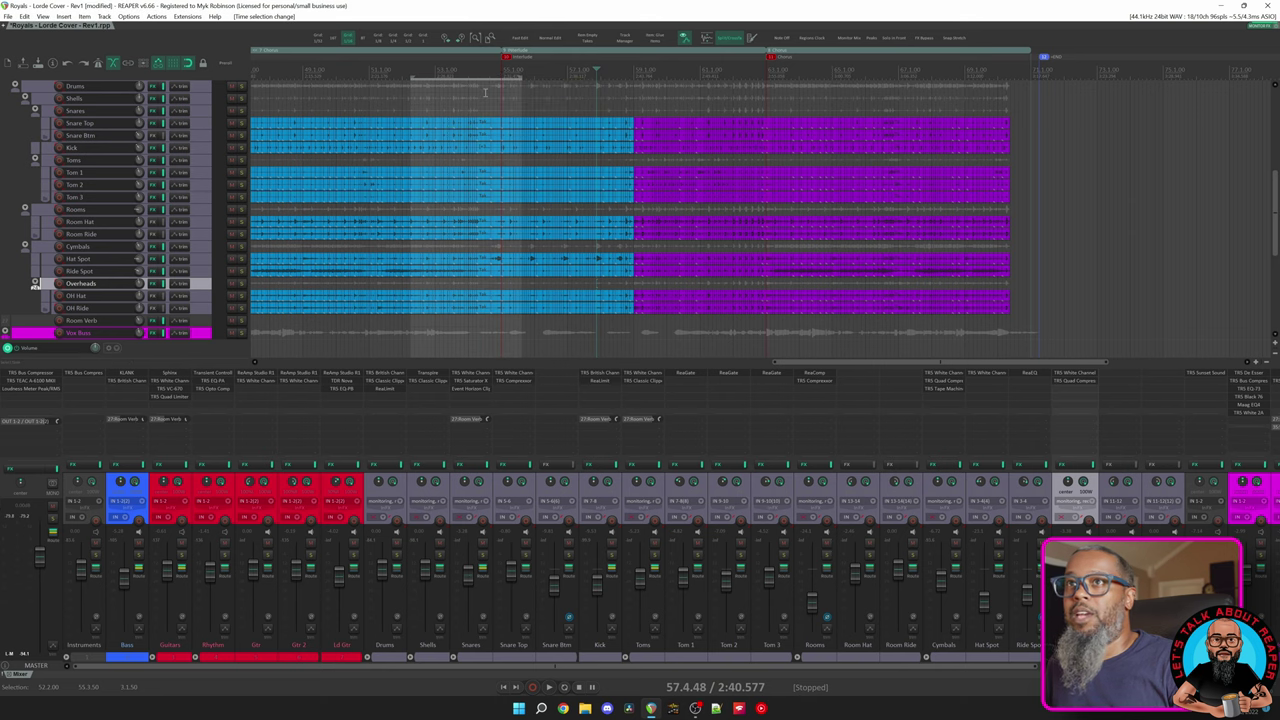
click(476, 38)
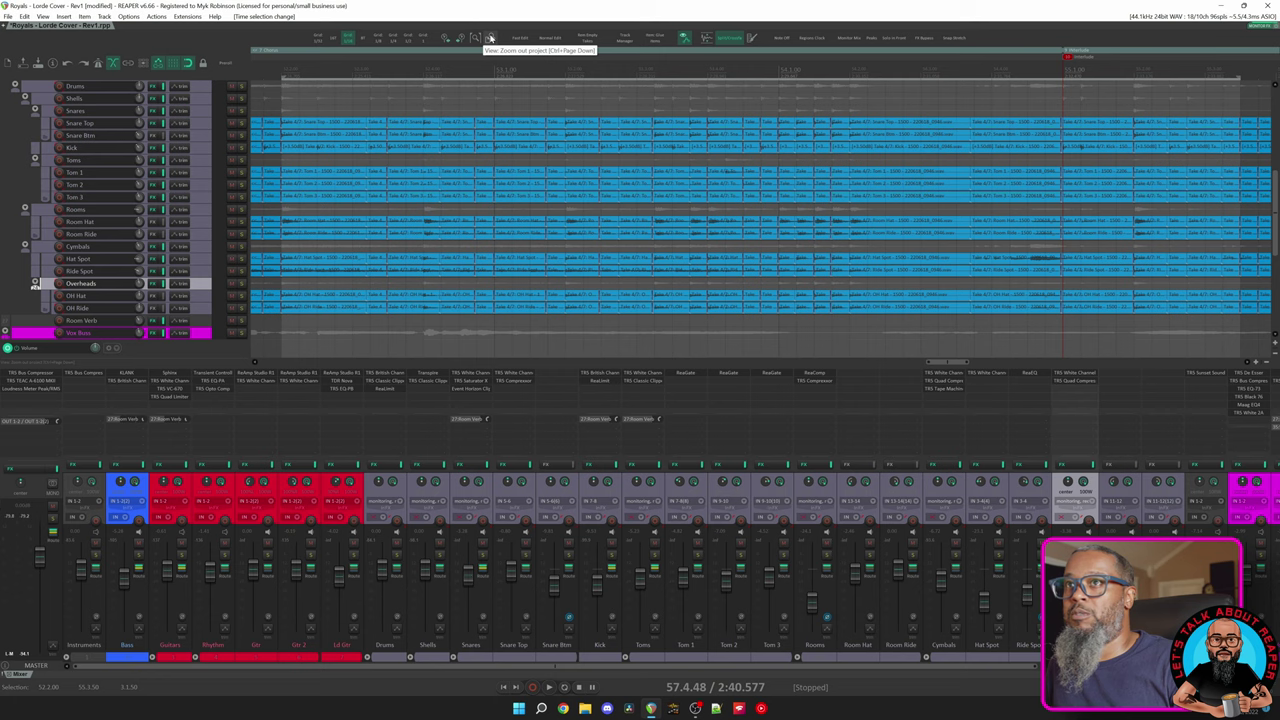
click(489, 38)
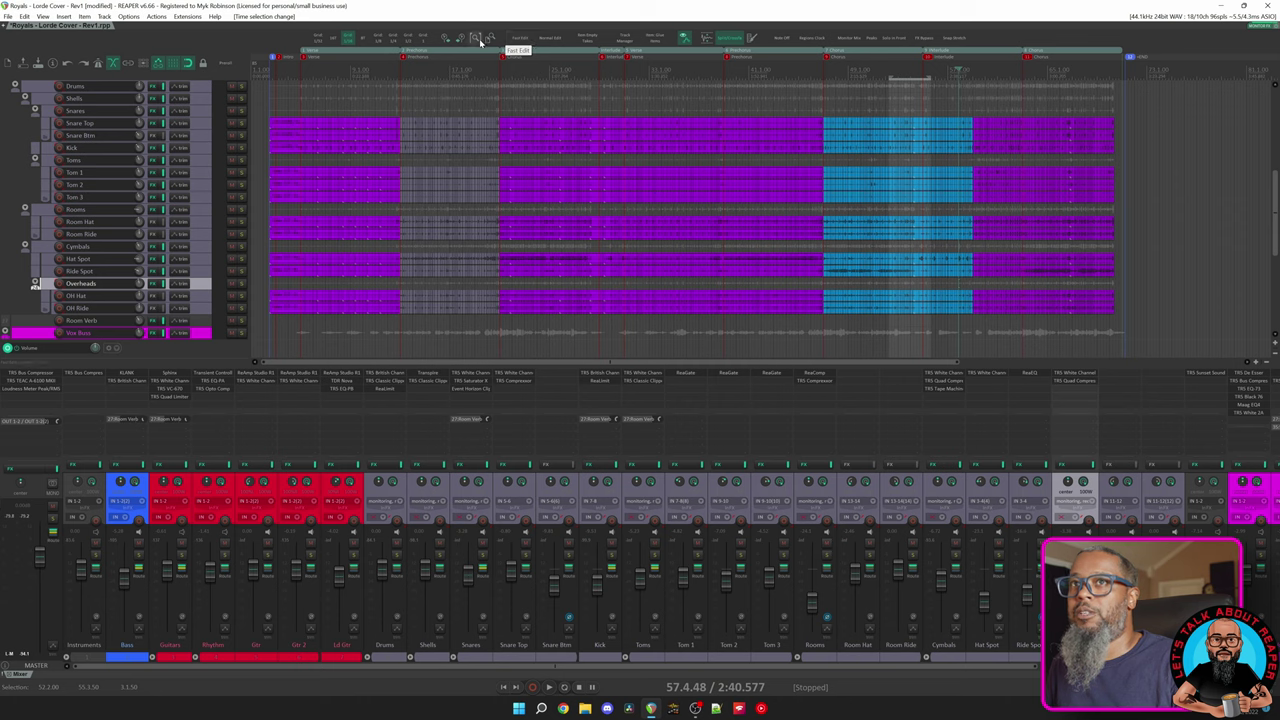
click(157, 17)
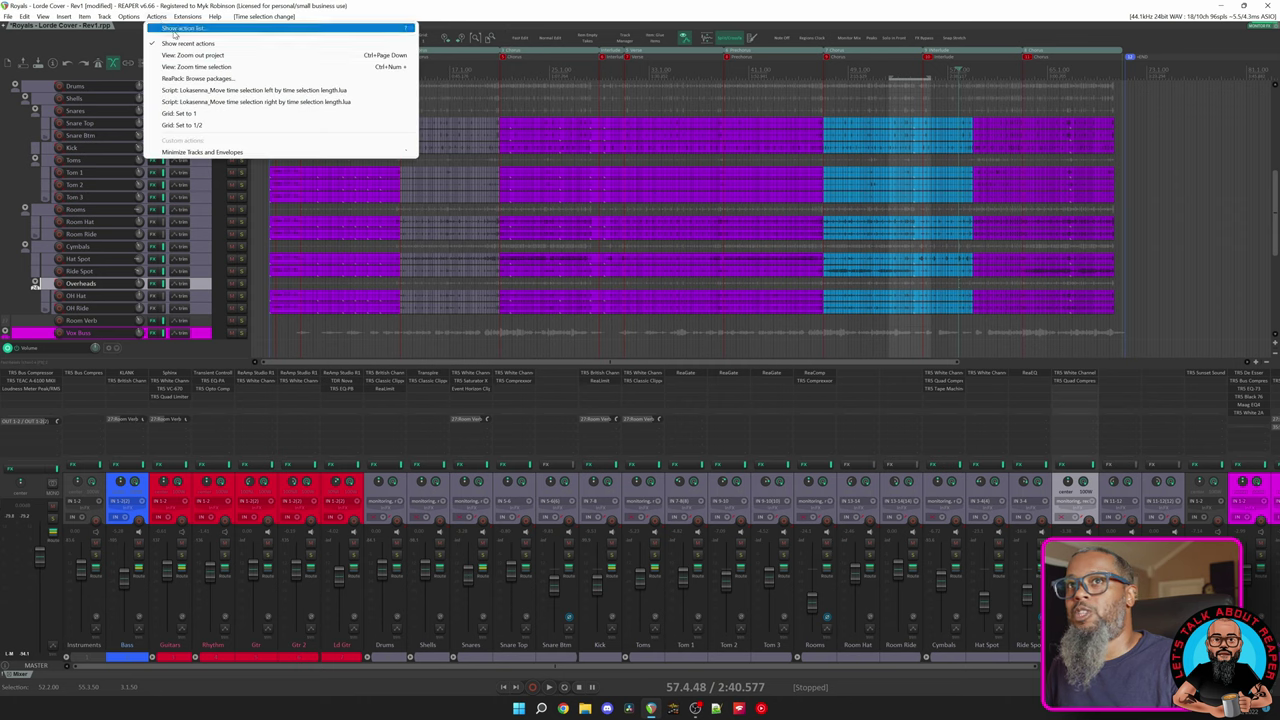
Step: Open the action list and read the Custom: Fast Edit action's steps in an enlarged editor, then close it
click(174, 30)
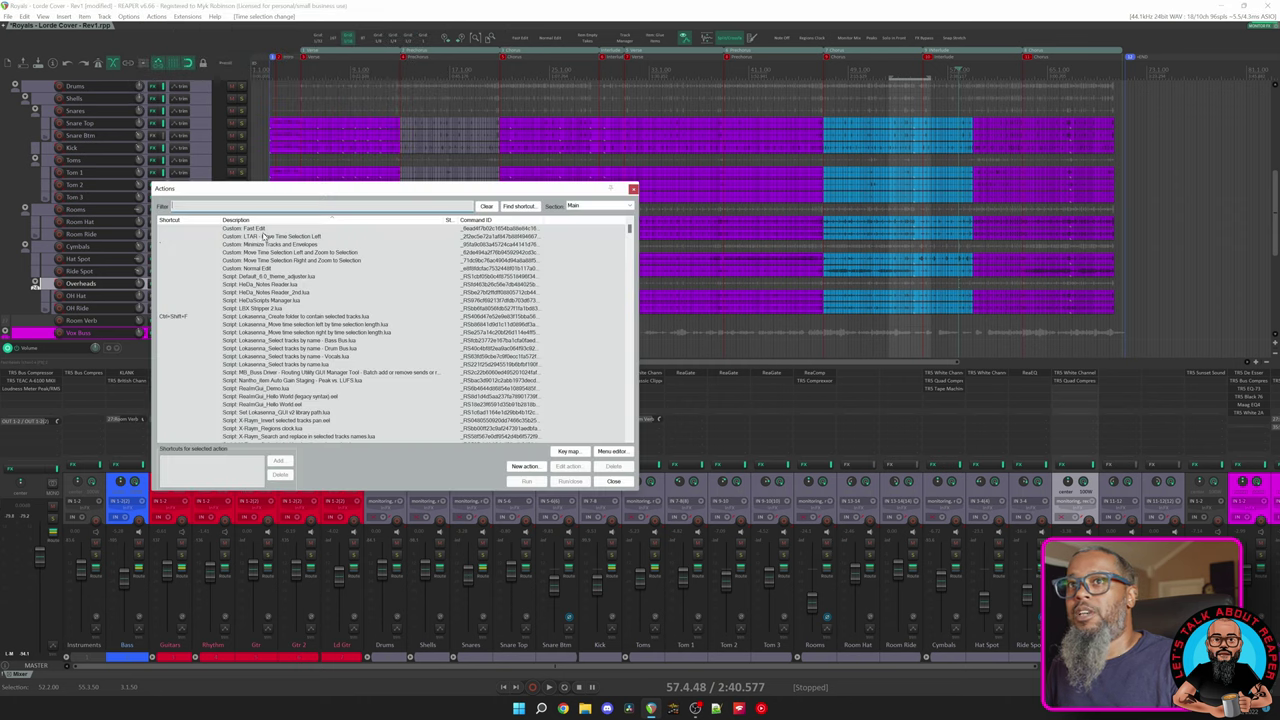
click(262, 230)
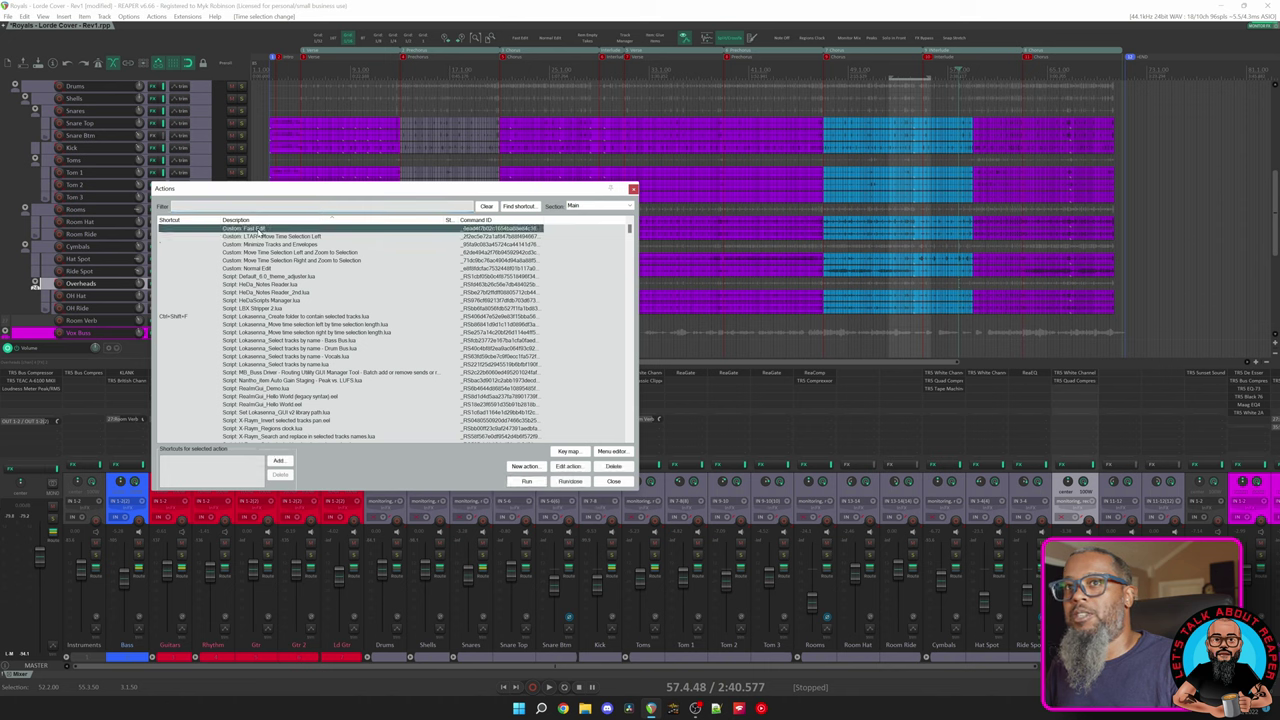
right_click(262, 230)
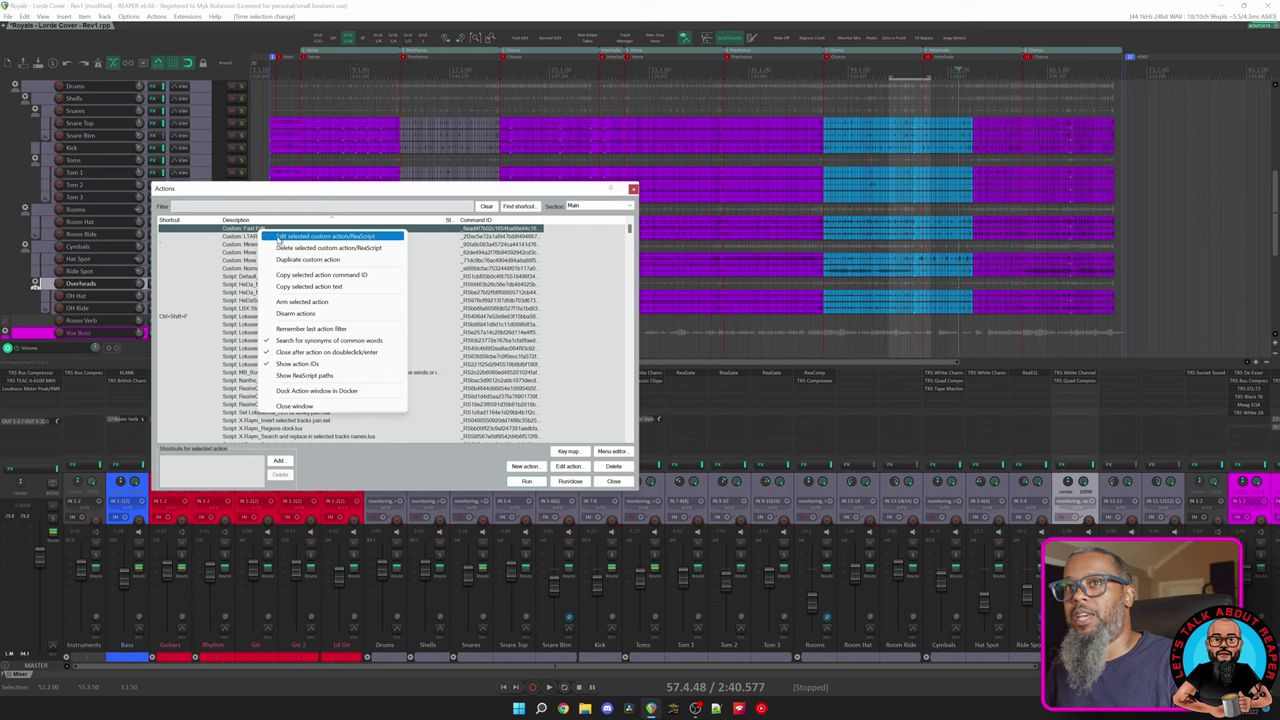
click(279, 240)
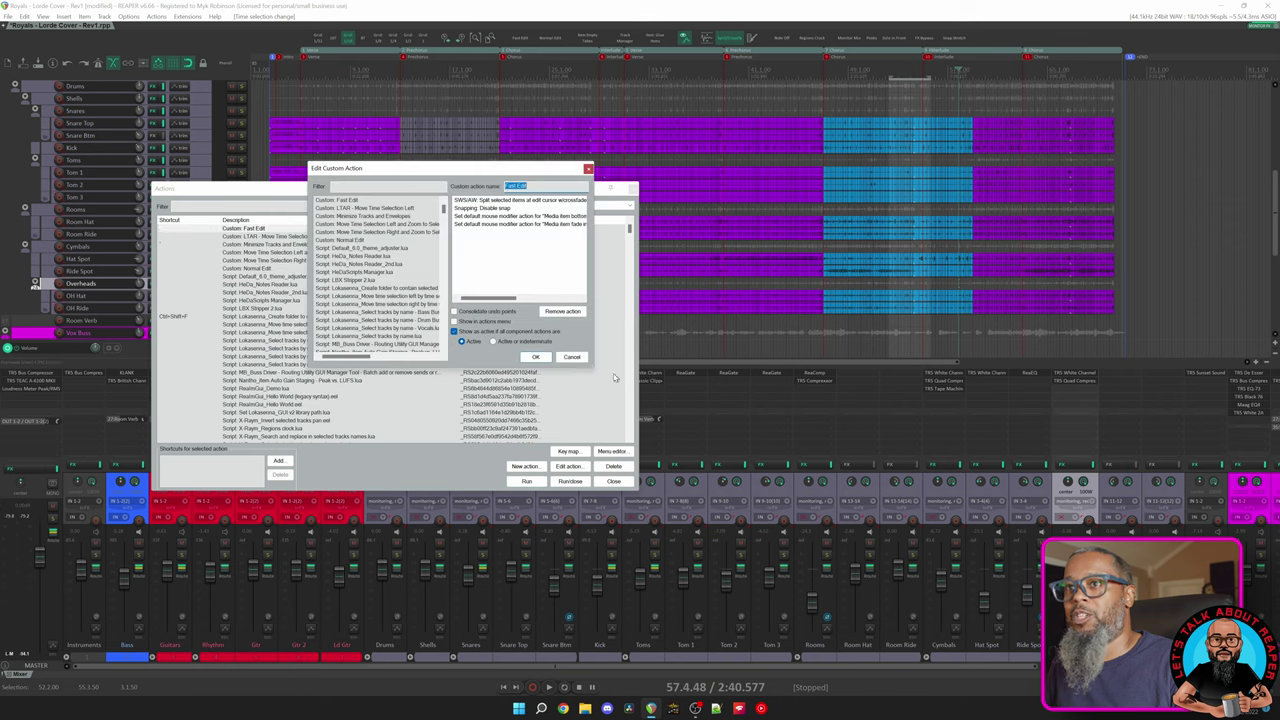
drag(595, 366, 752, 428)
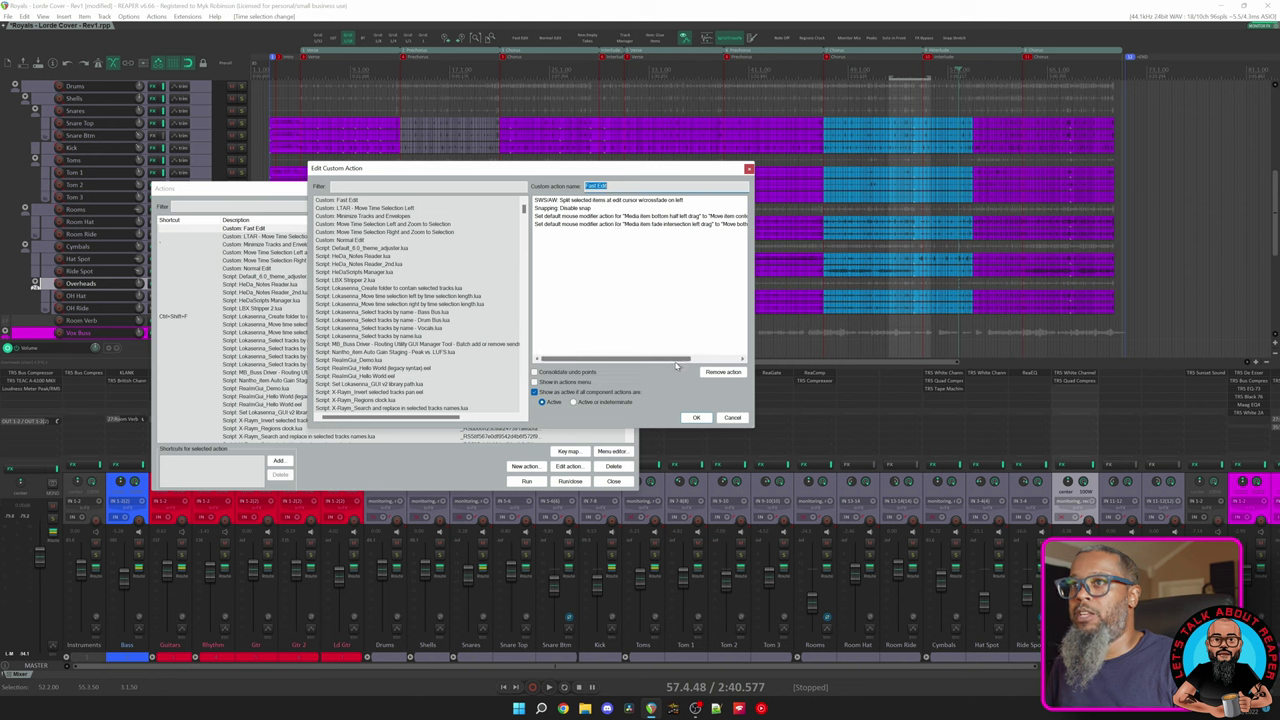
drag(676, 365, 696, 366)
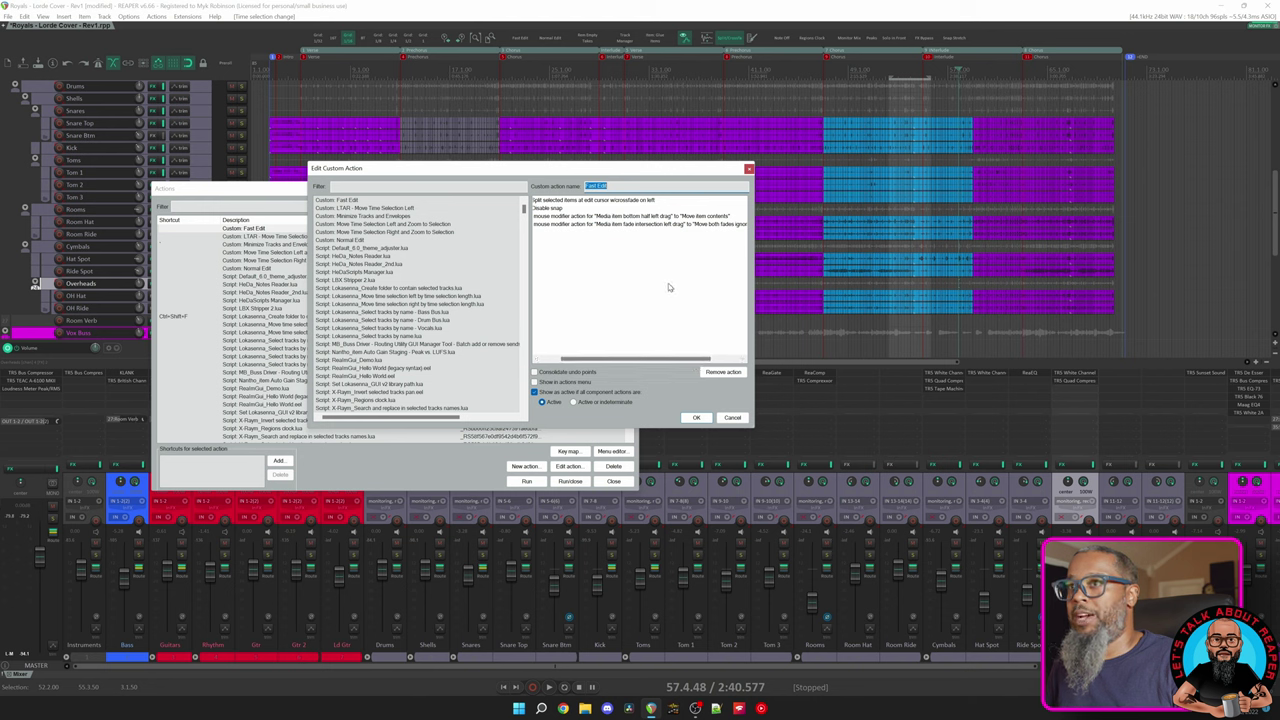
drag(678, 361, 650, 361)
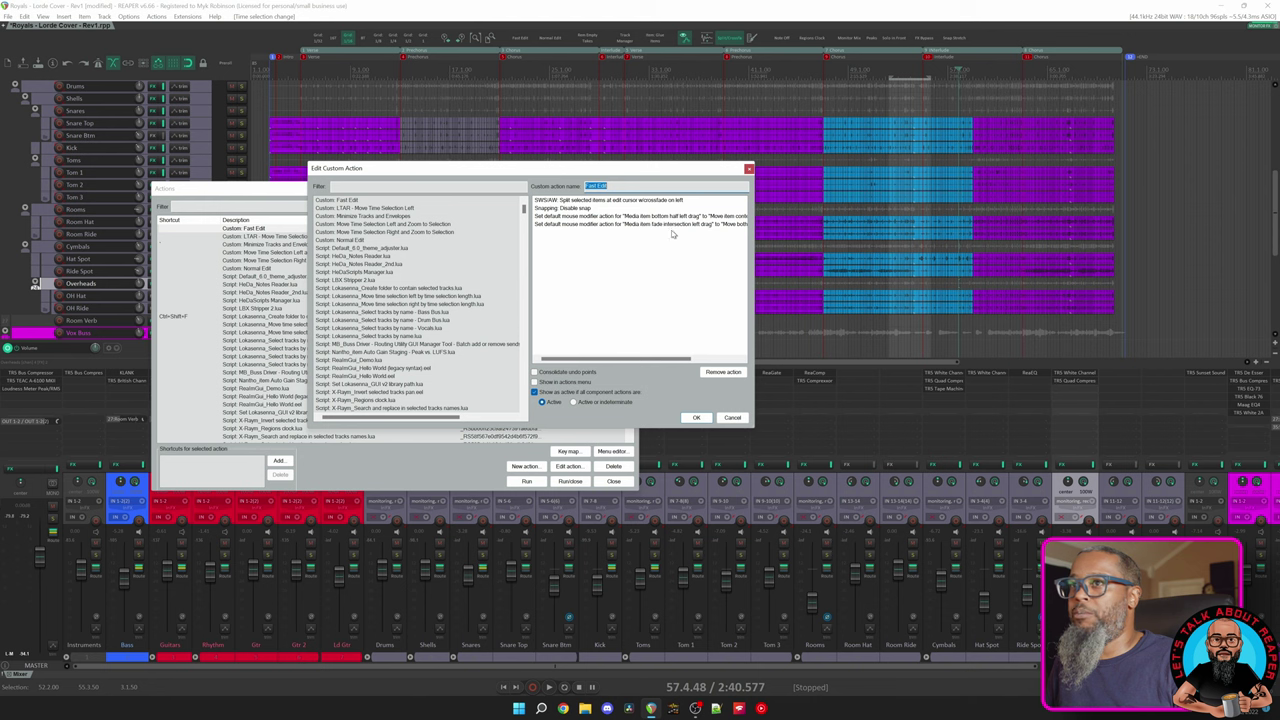
drag(637, 356, 699, 364)
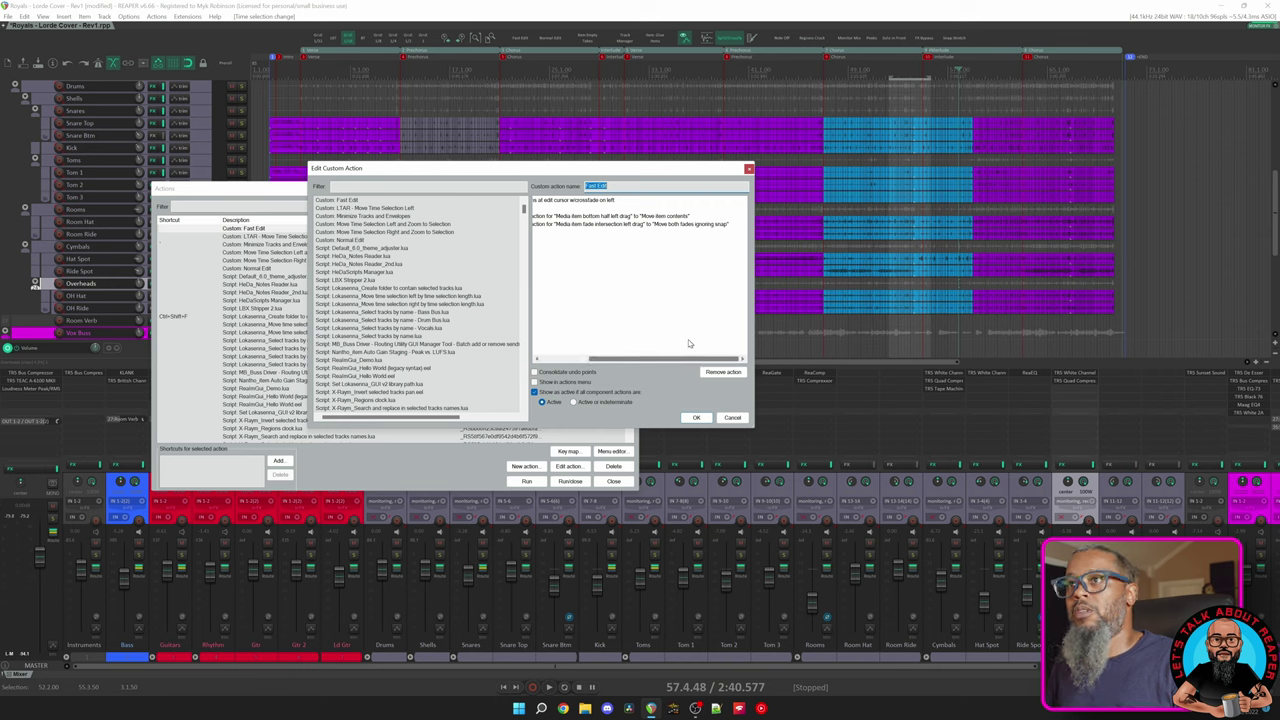
click(749, 168)
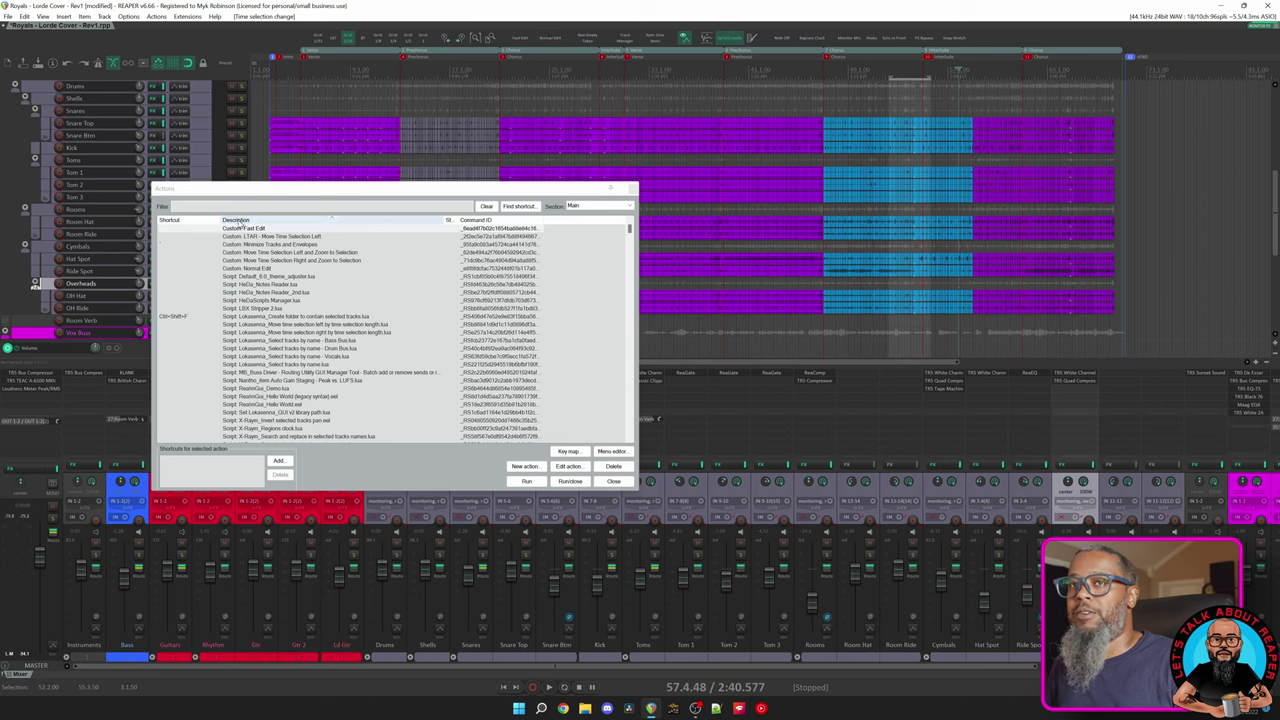
Step: Read the Custom: Normal Edit action's steps in an enlarged editor, cancel it, and close the action list
right_click(245, 270)
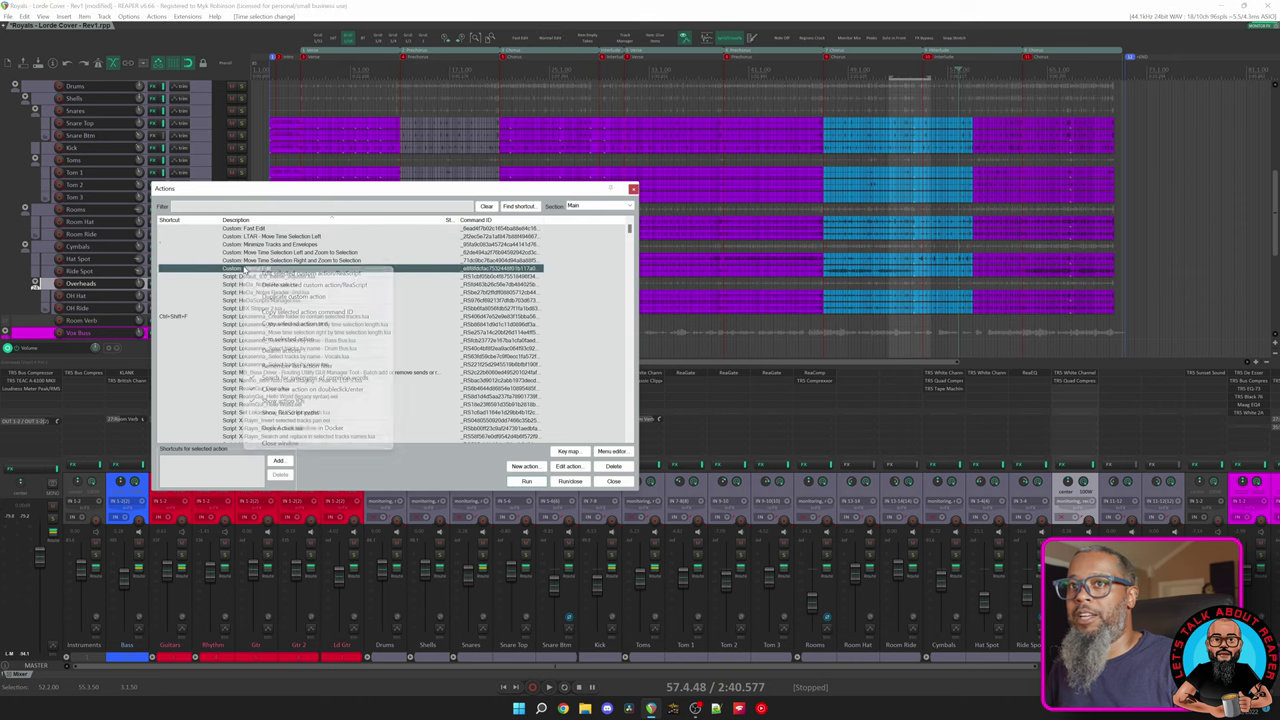
click(295, 273)
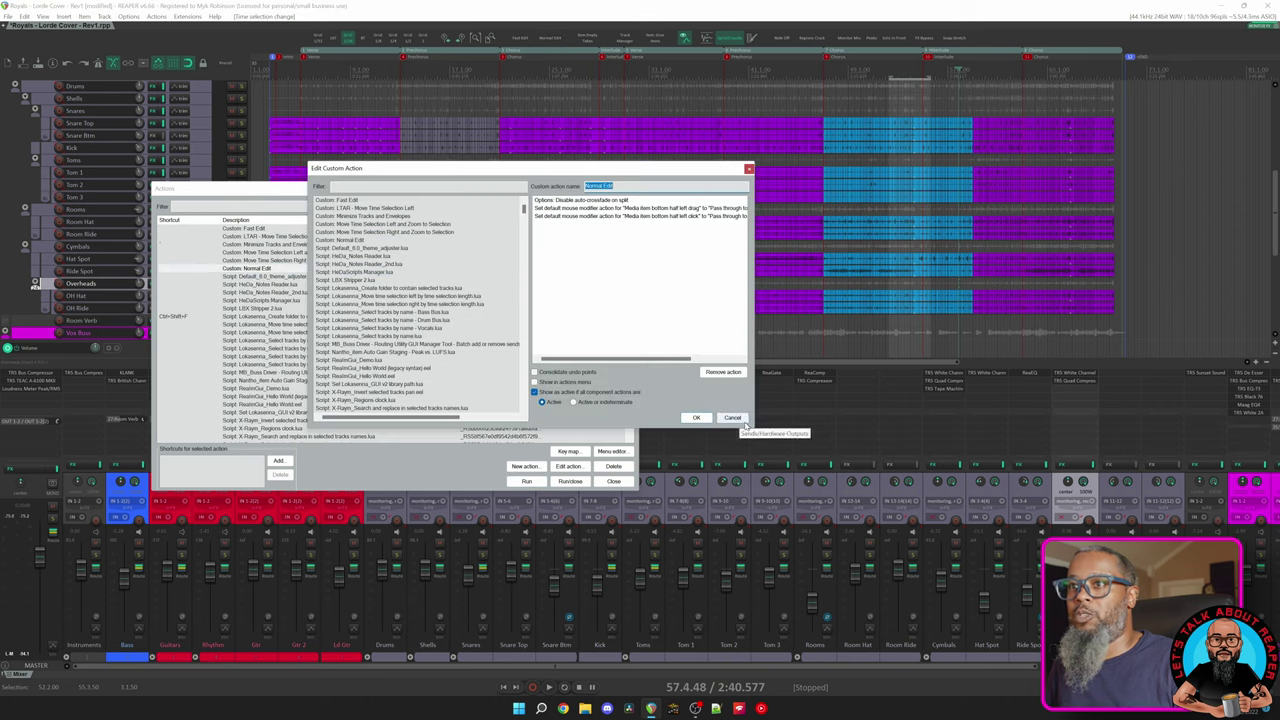
drag(750, 426, 858, 476)
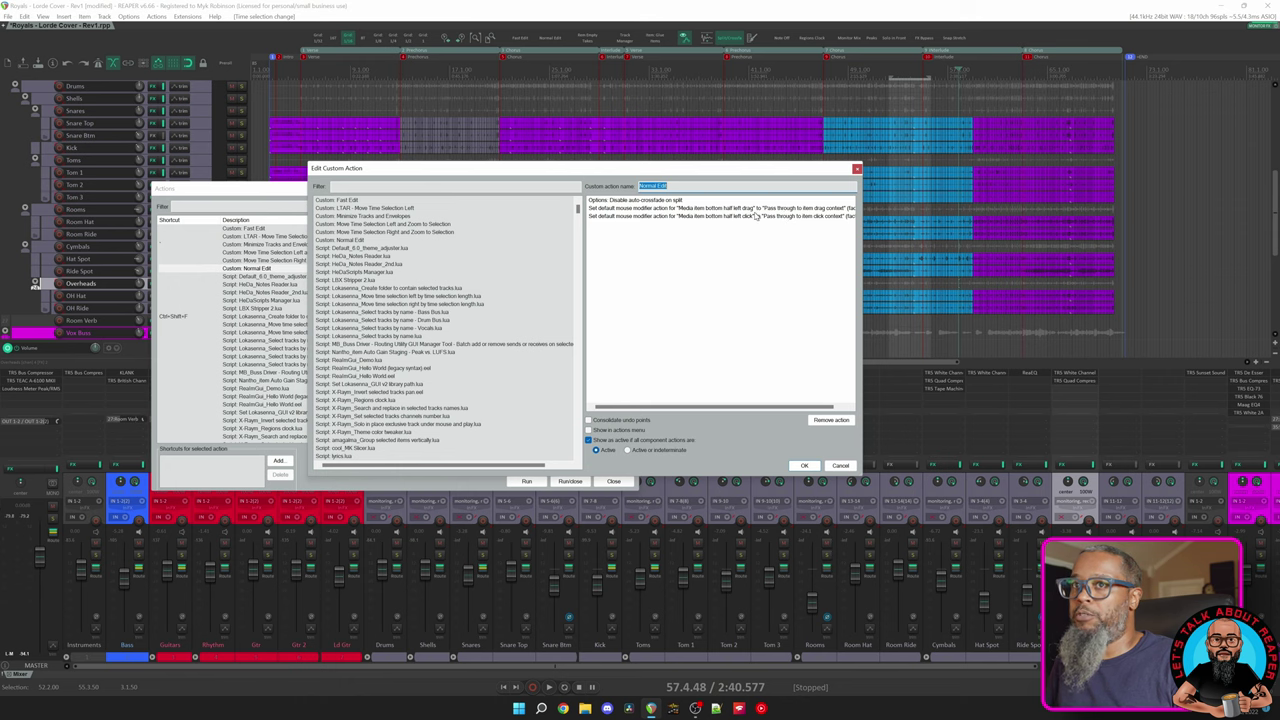
click(840, 466)
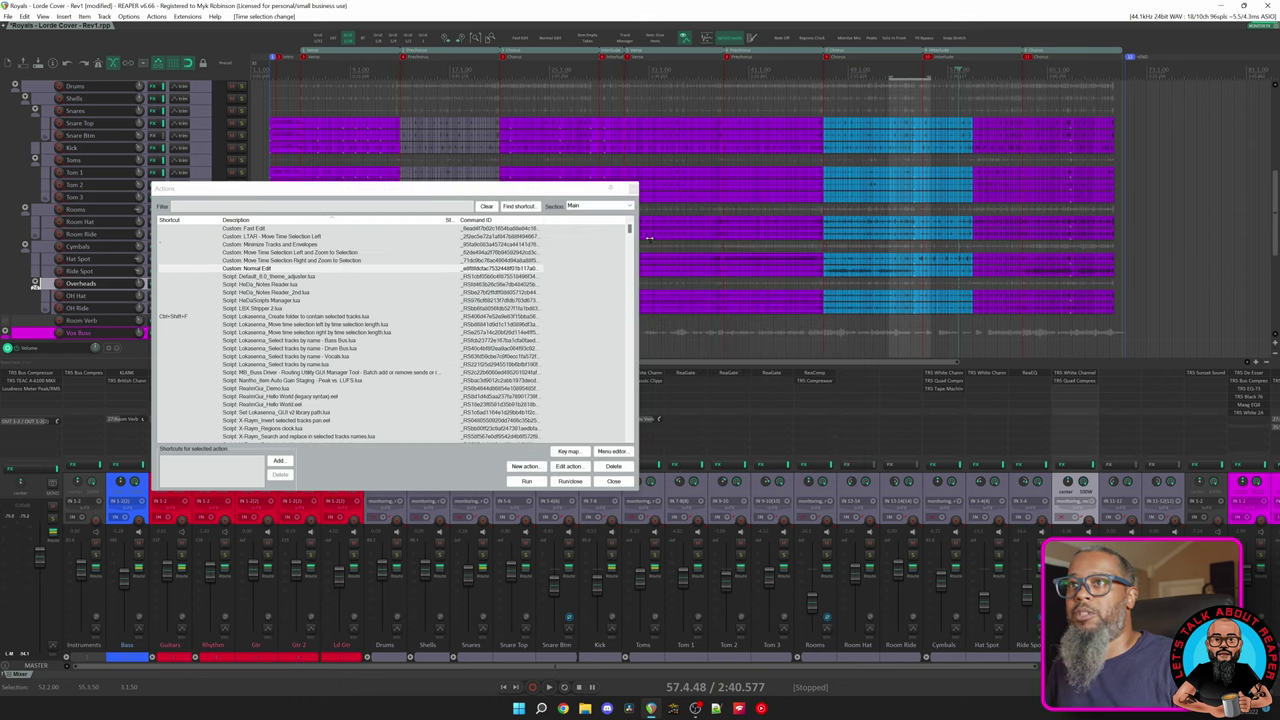
click(633, 188)
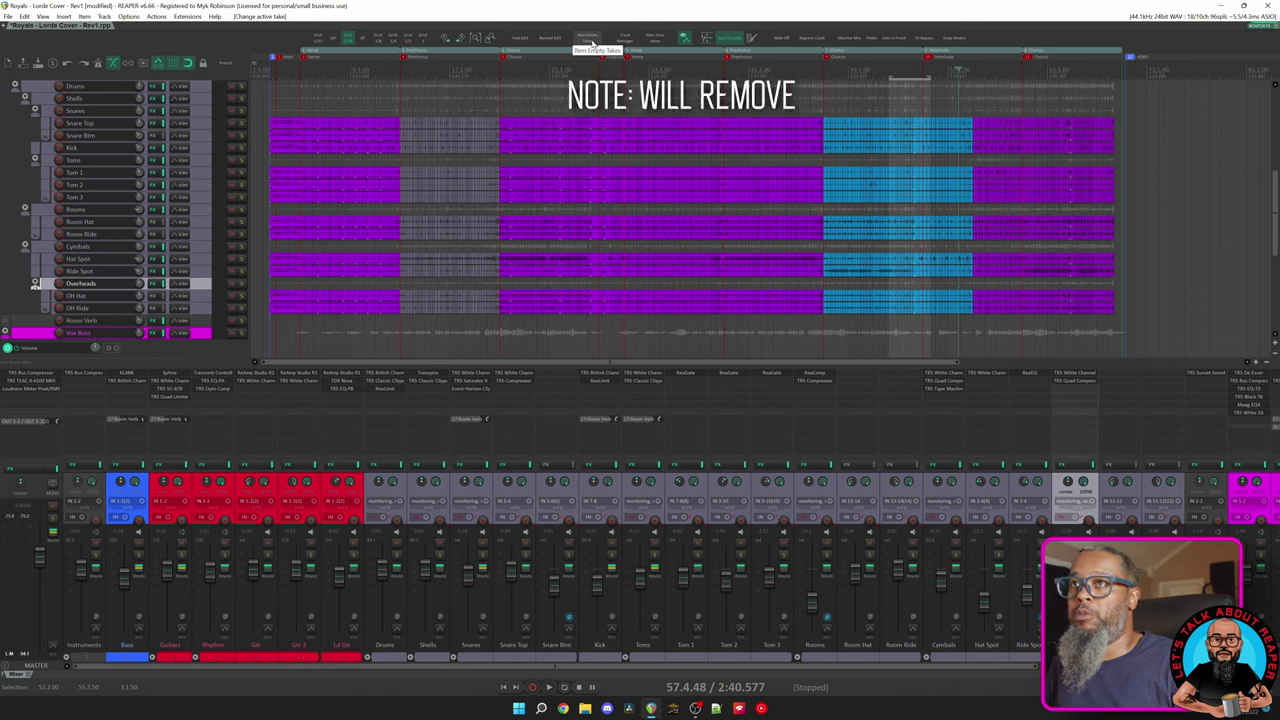
Step: Open the top toolbar's customization list and select its Track Manager entry
right_click(1020, 38)
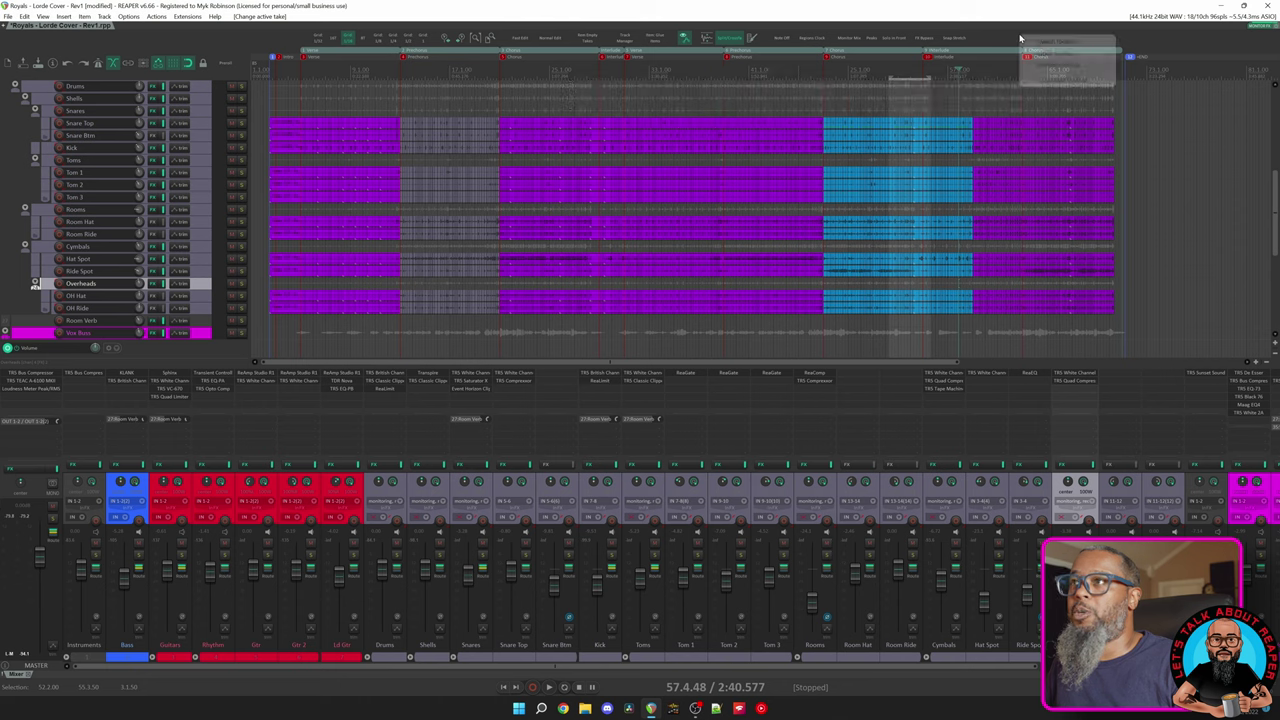
click(1070, 80)
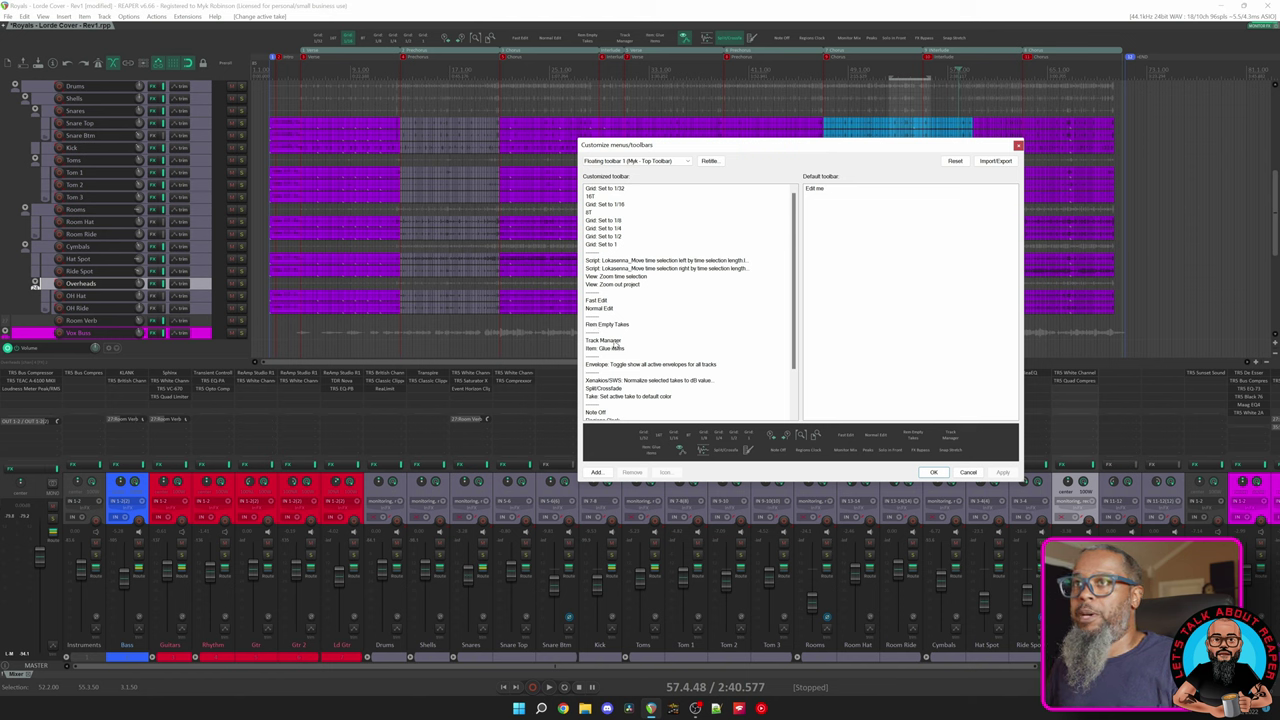
click(615, 341)
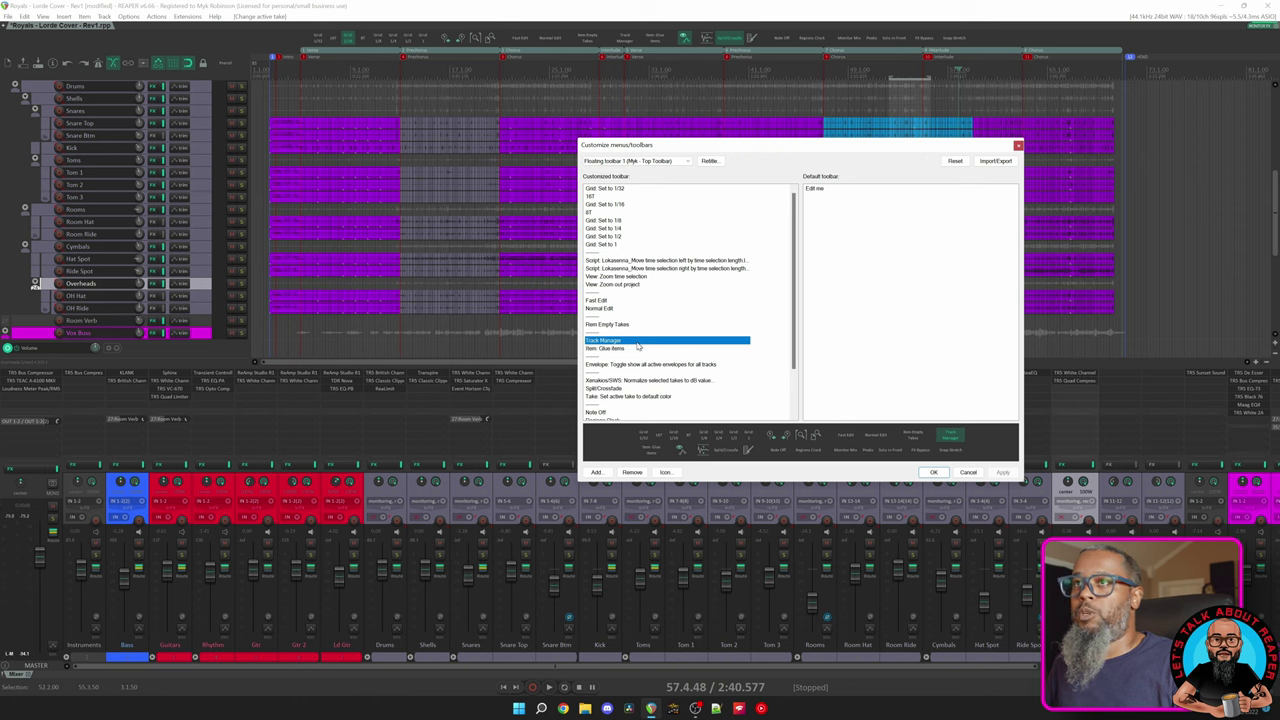
Step: In the Track Manager, select Room Ride, Vox - Interlude, then Guitars, widening the panel before closing it
click(624, 38)
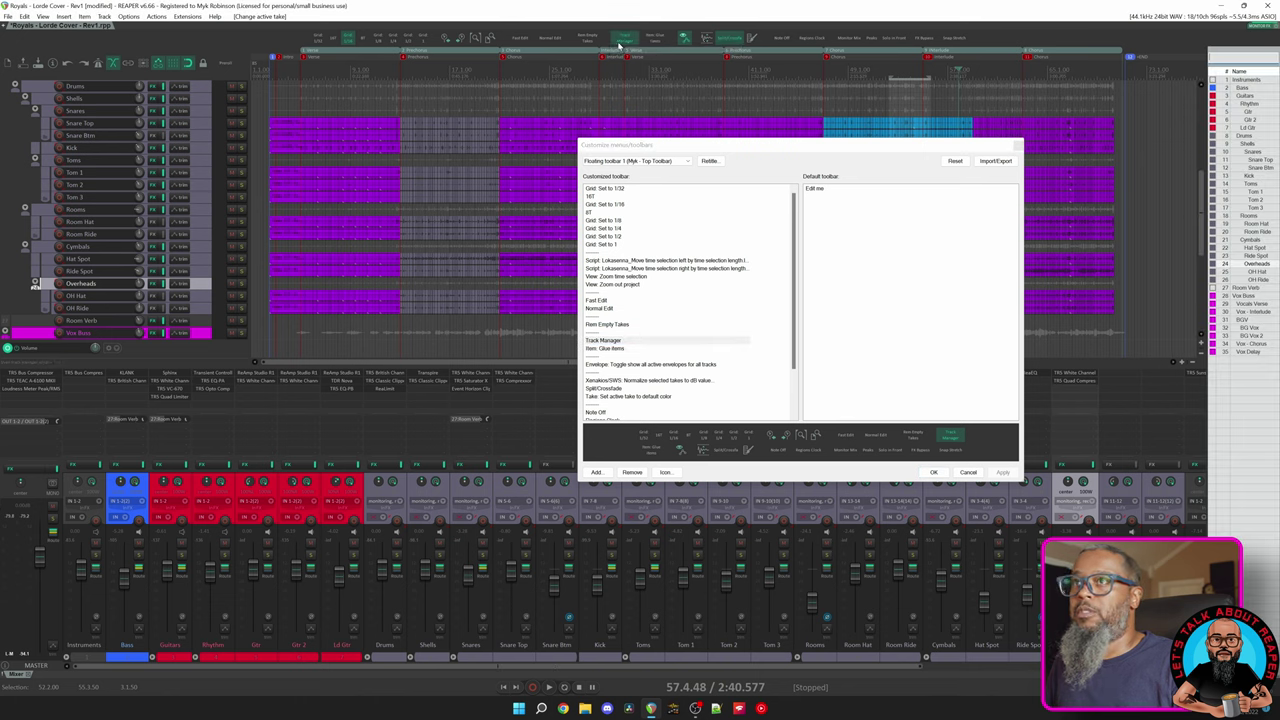
click(1262, 233)
click(1256, 312)
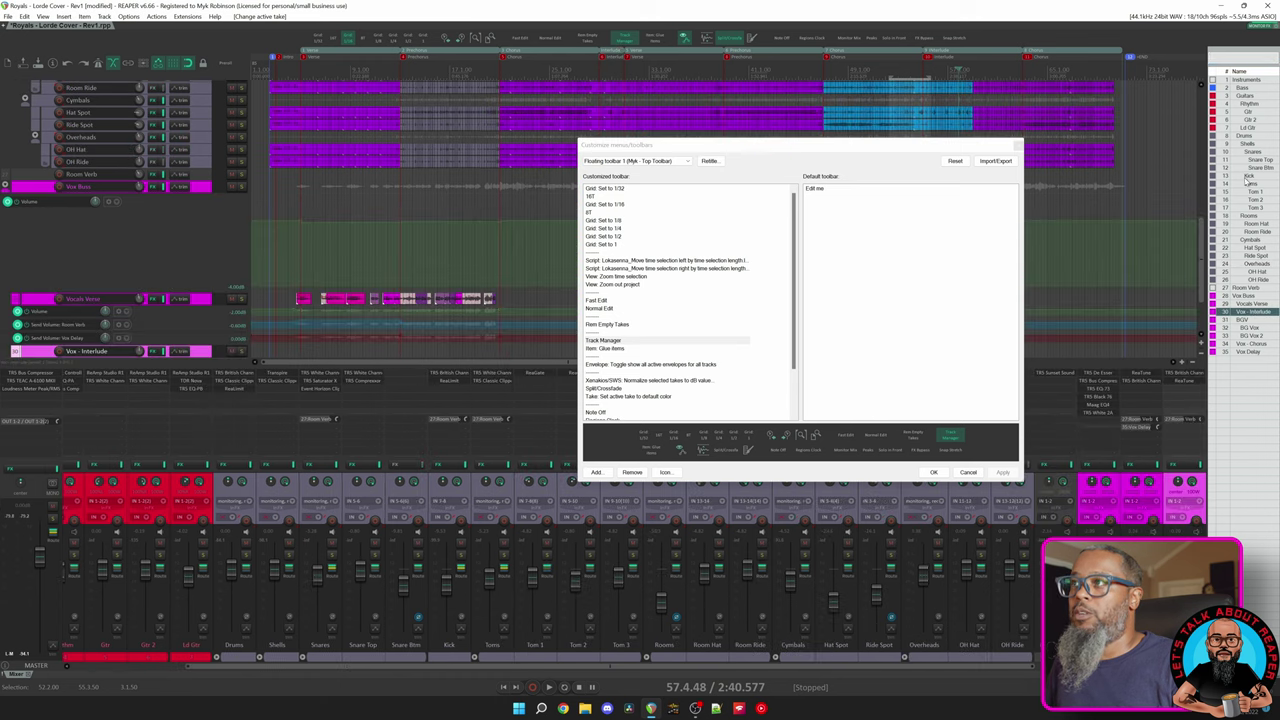
click(1245, 95)
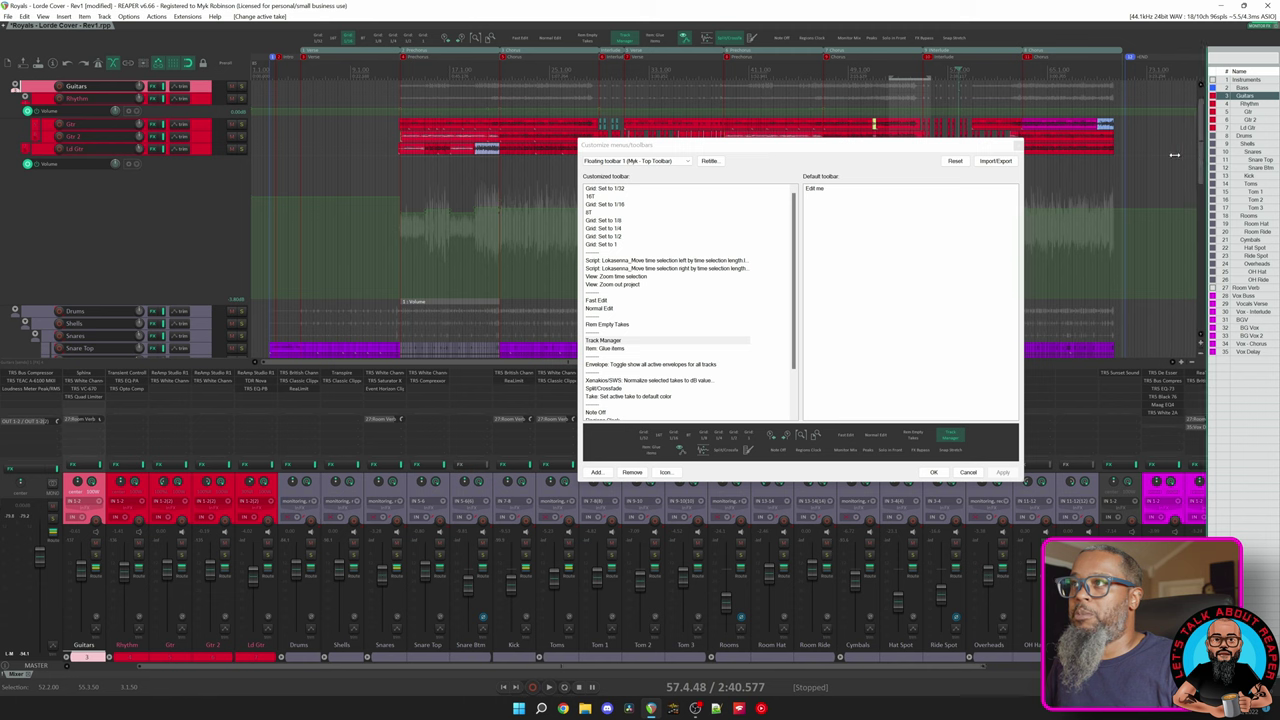
drag(1206, 143, 1062, 143)
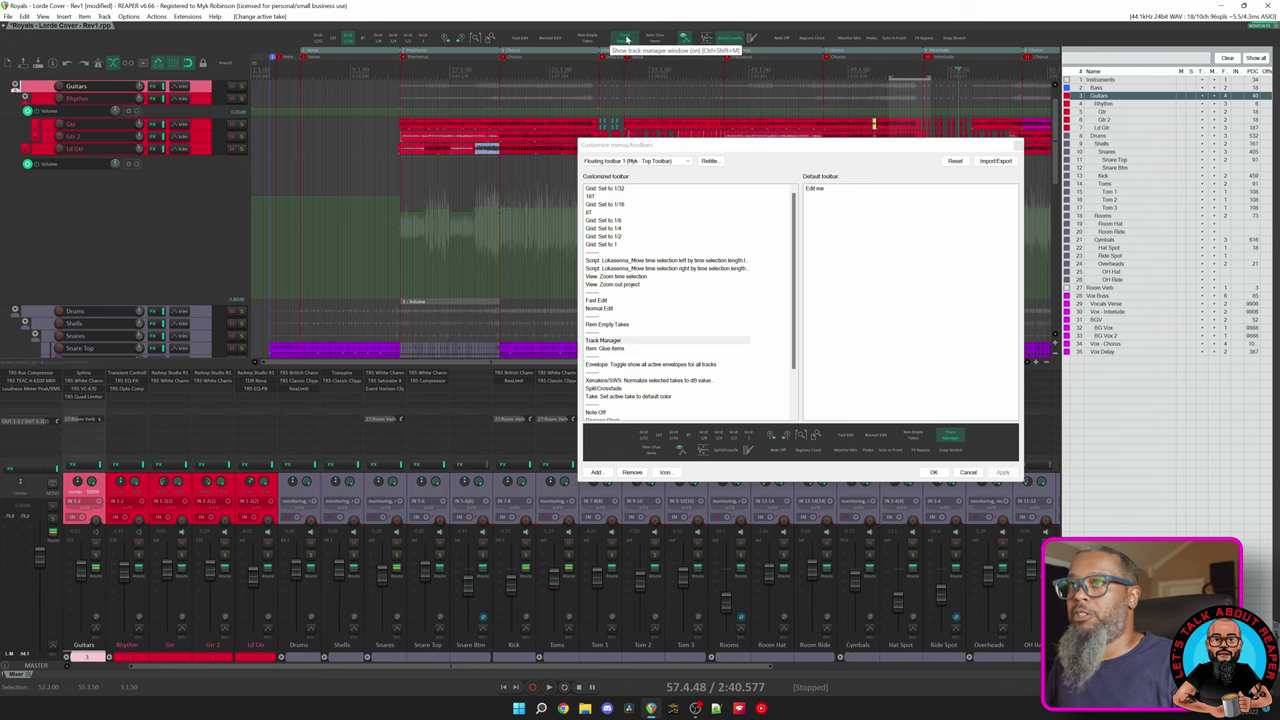
click(625, 38)
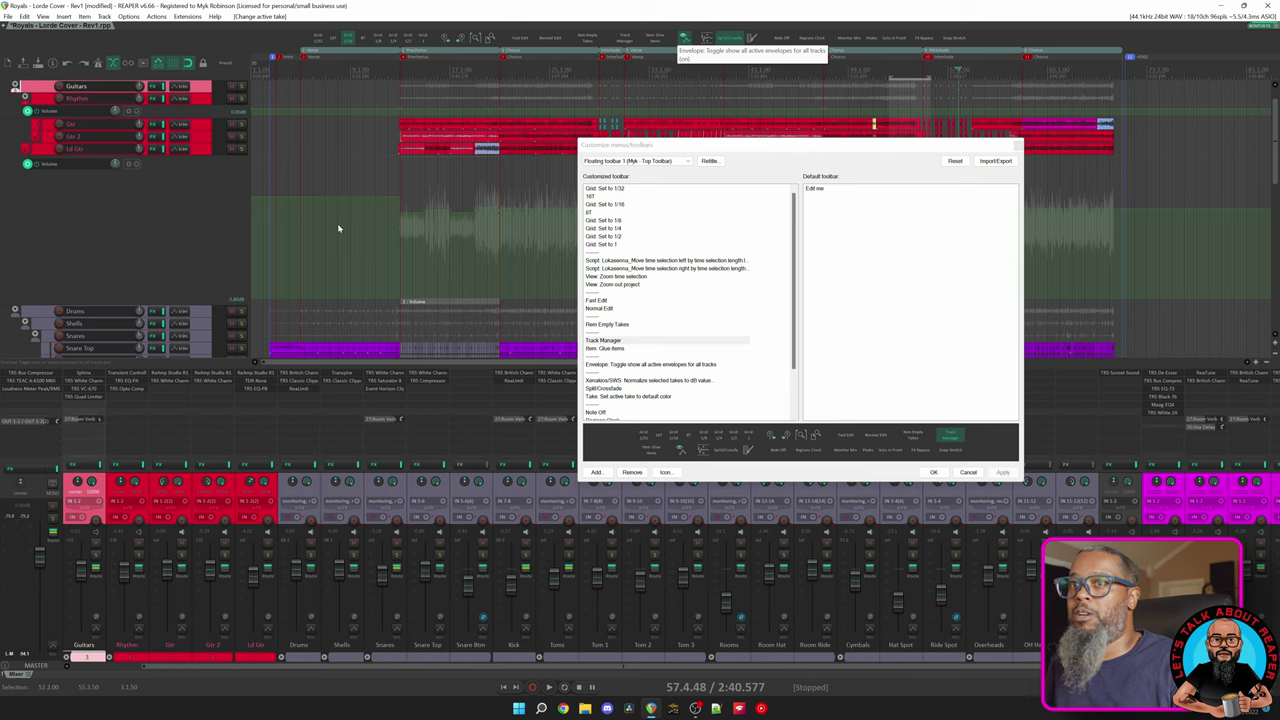
click(684, 37)
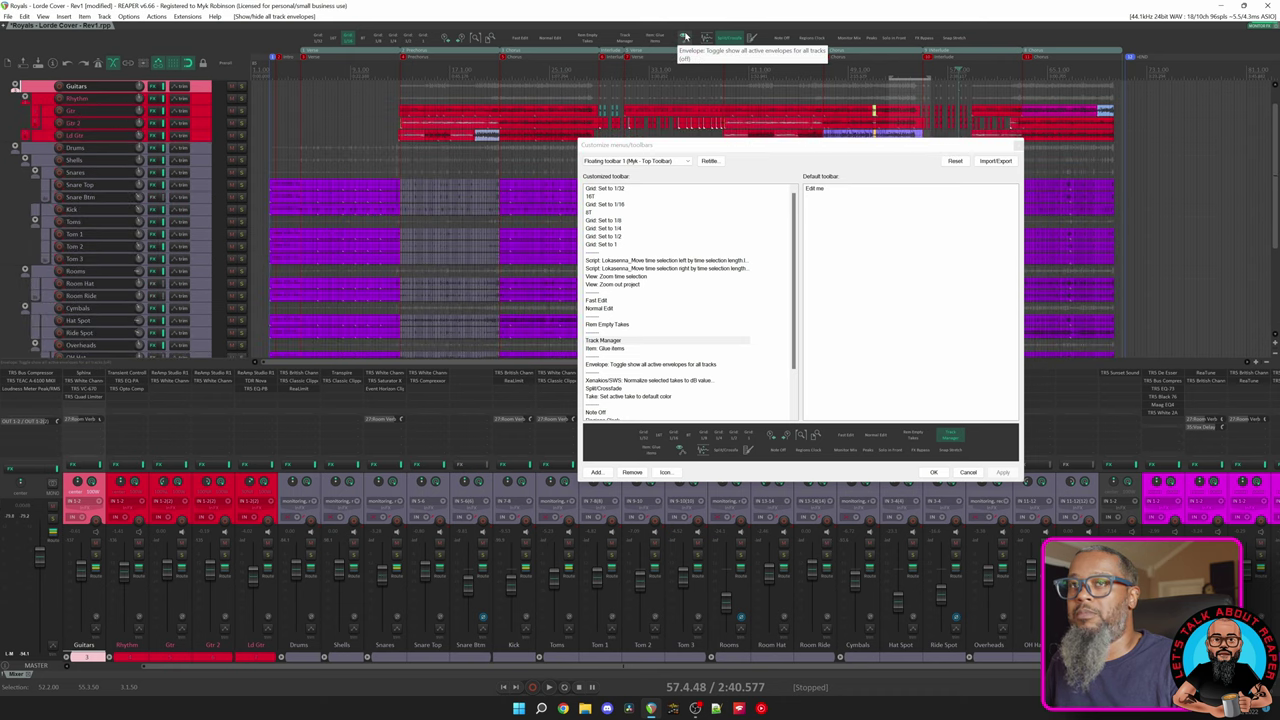
click(684, 37)
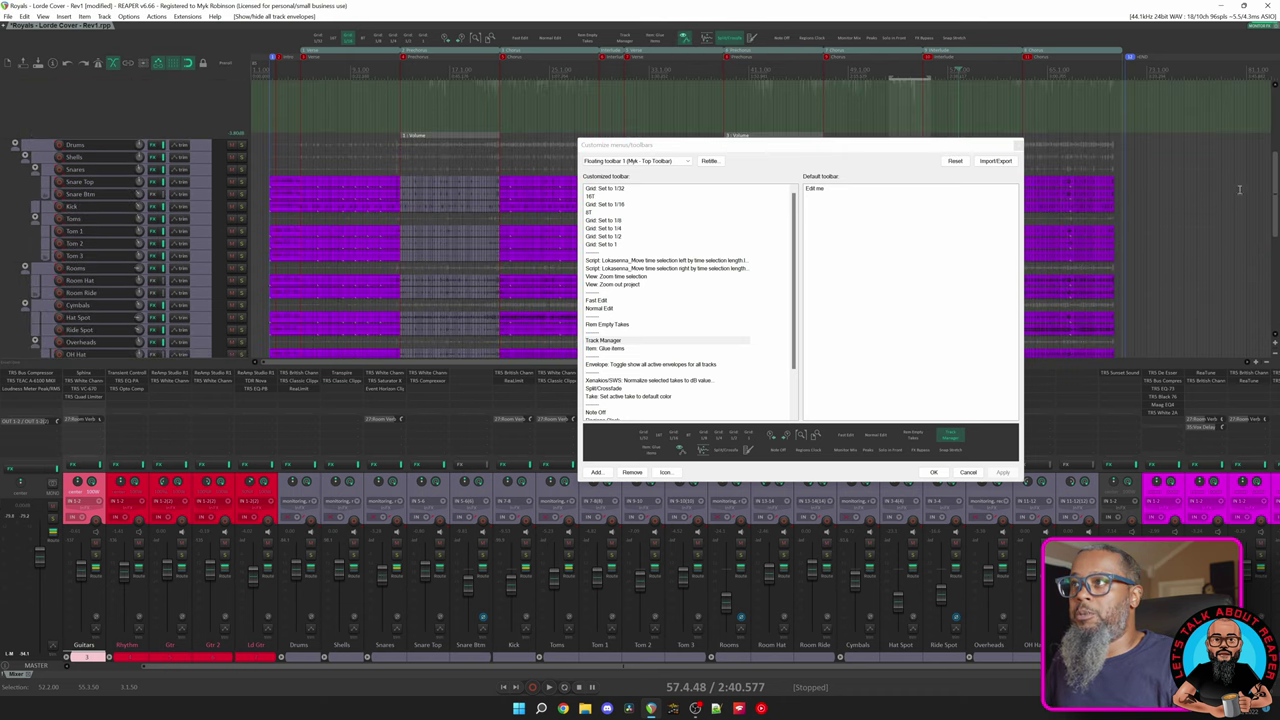
scroll(1276, 190, up, 5)
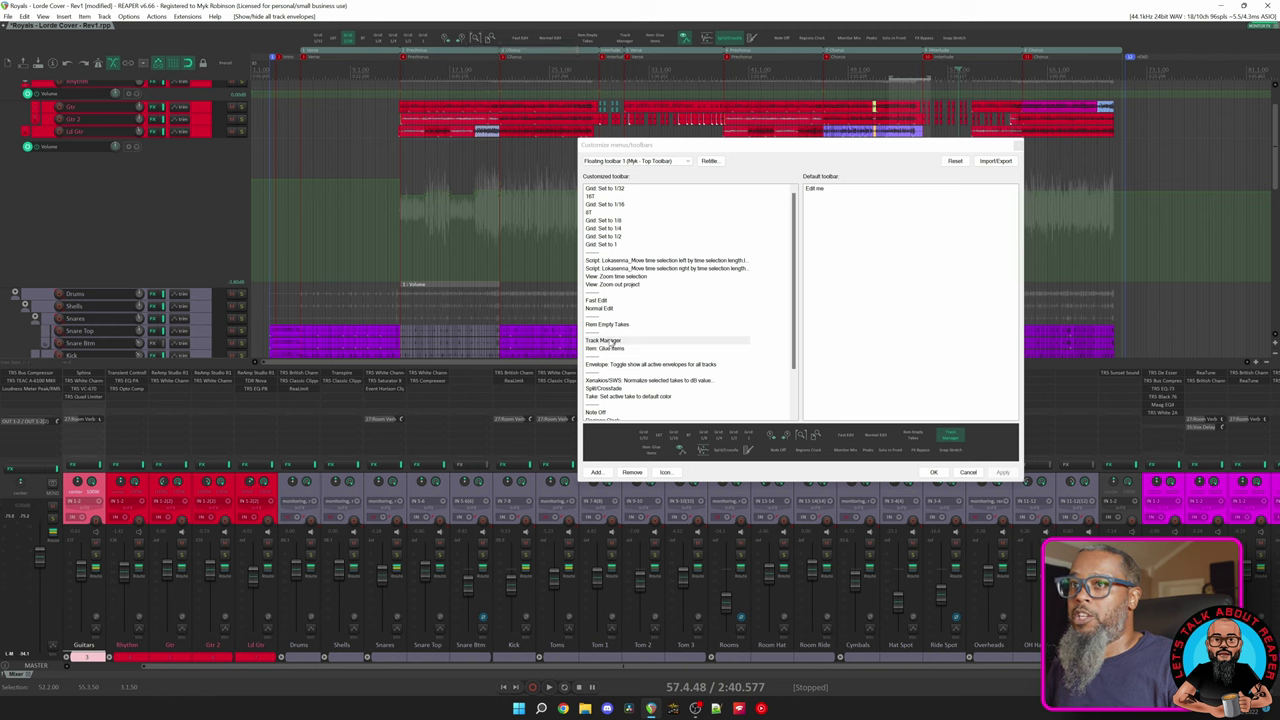
Step: Open the icon picker for the Track Manager entry and filter icons by 'envelope', then by 'track'
right_click(610, 343)
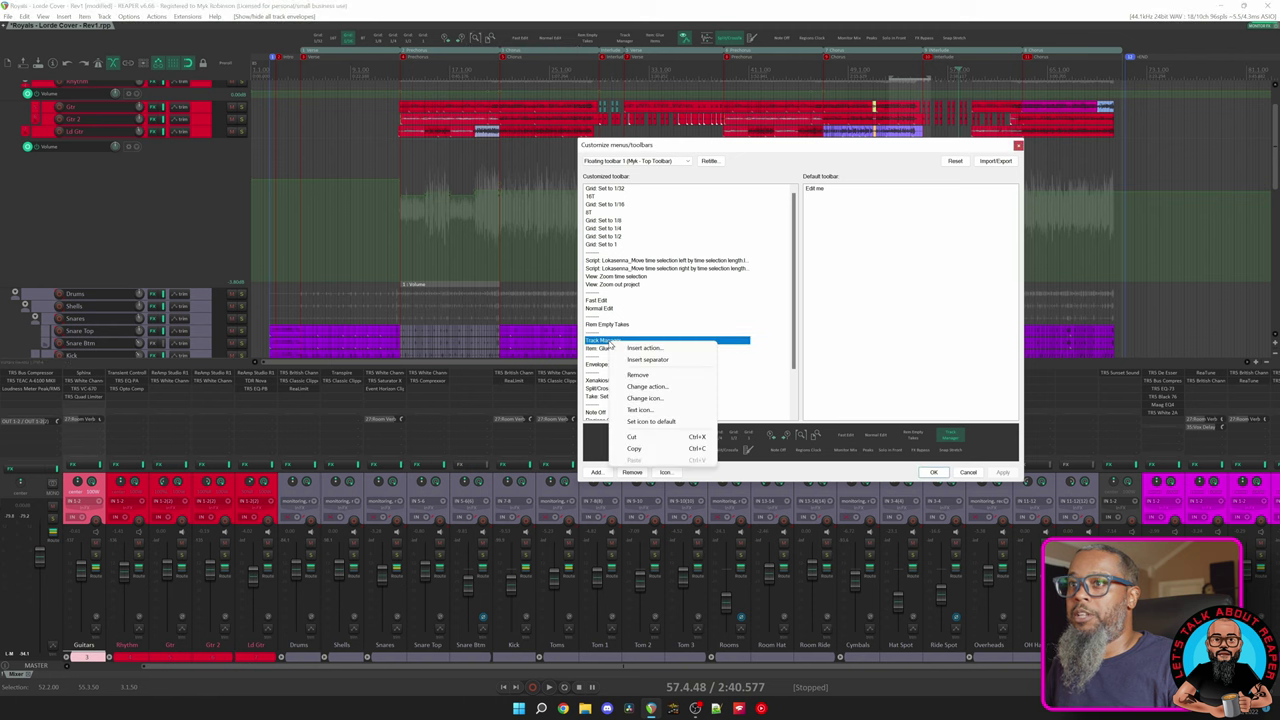
click(659, 399)
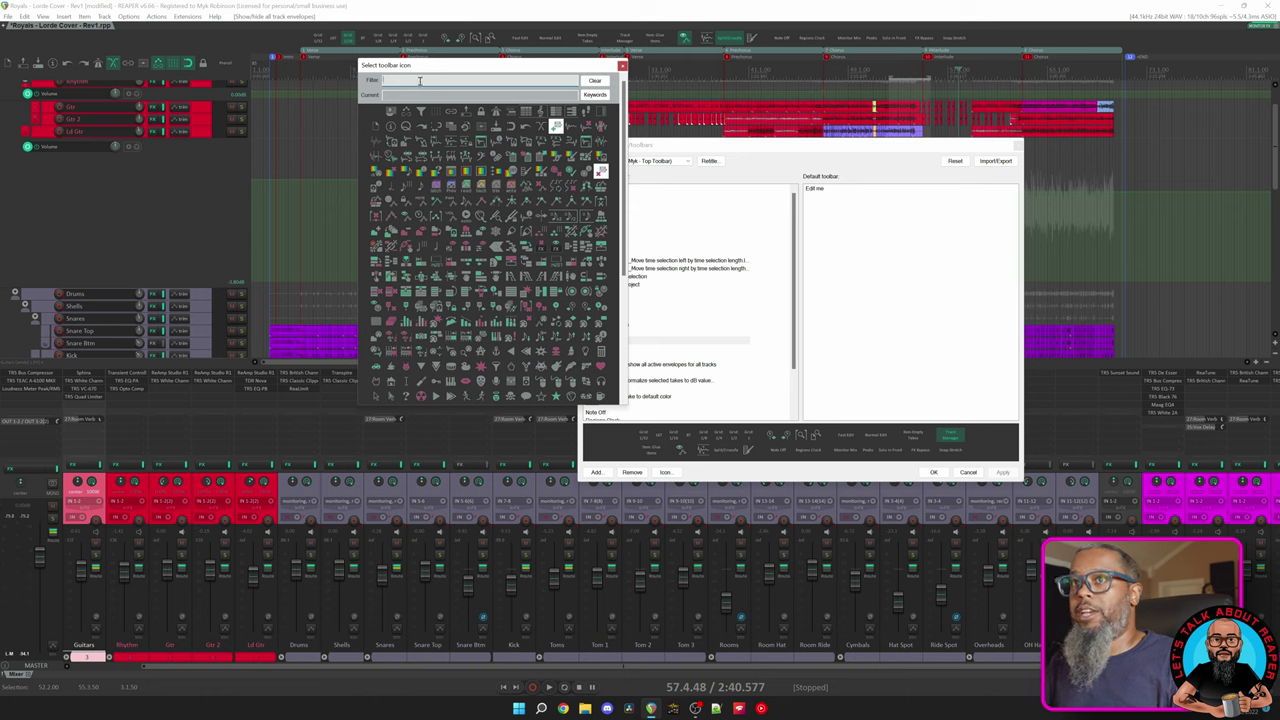
click(419, 80)
text(envelope)
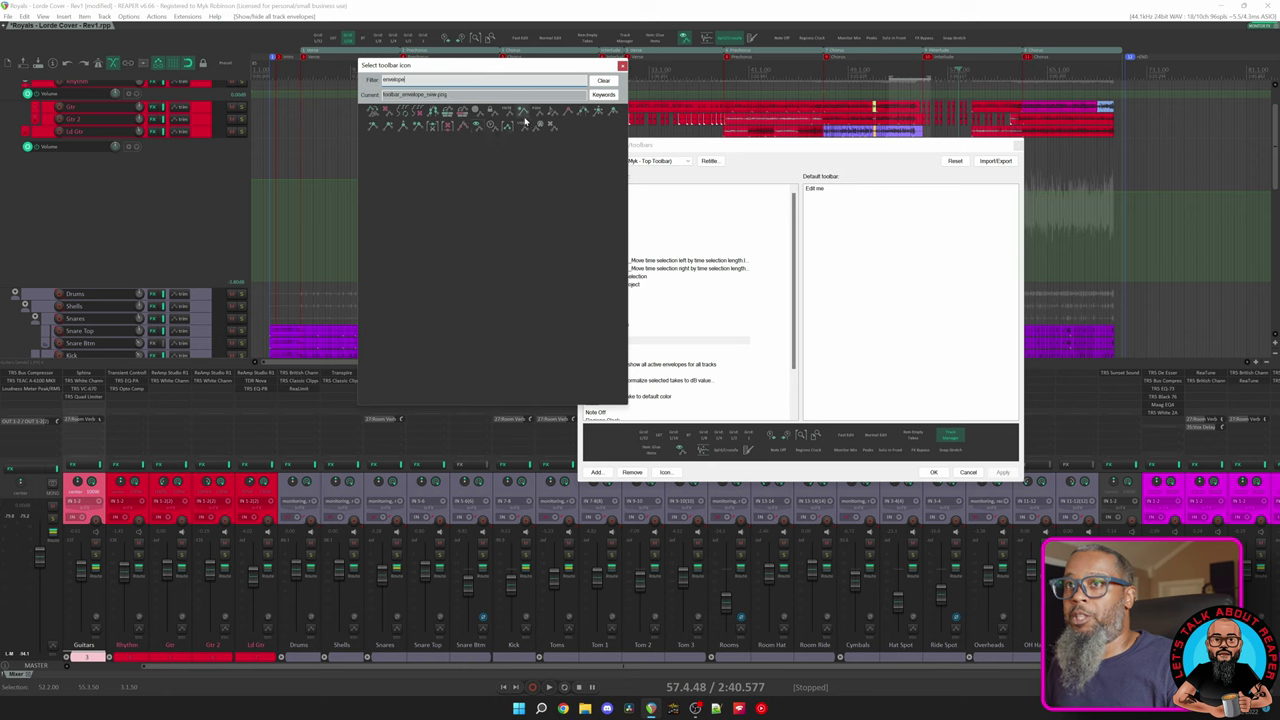
drag(577, 71, 520, 72)
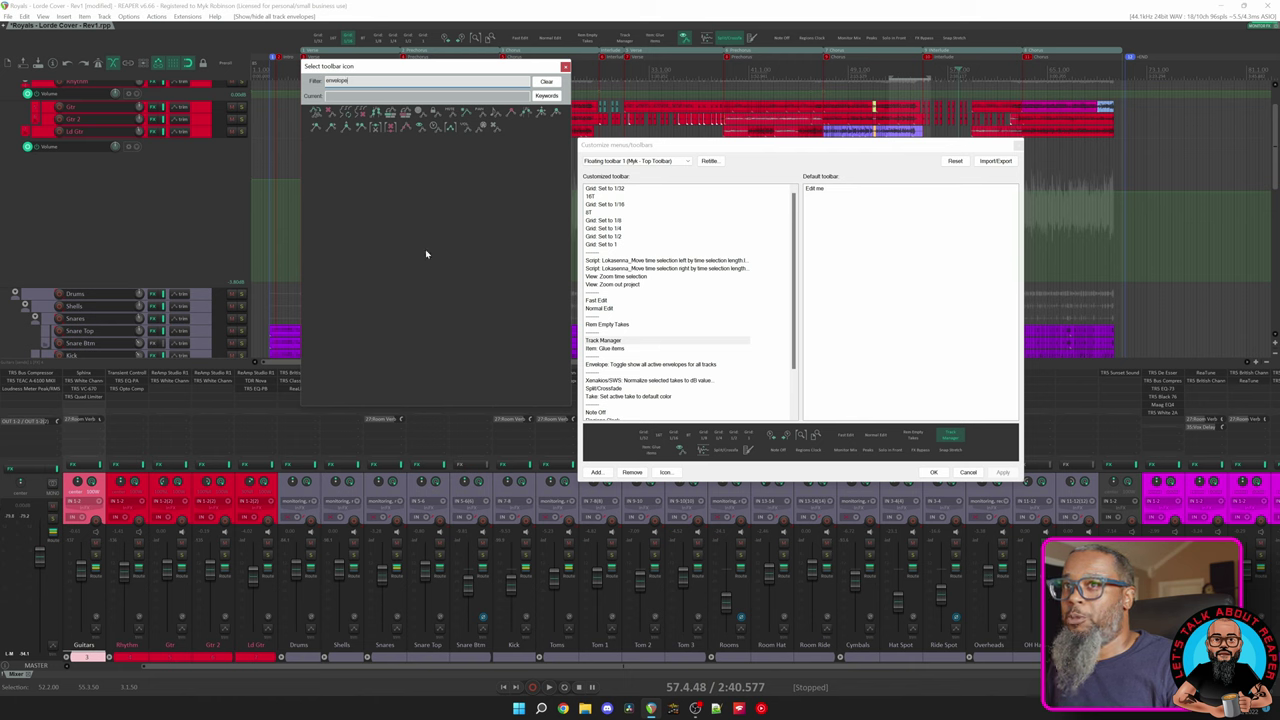
double_click(370, 82)
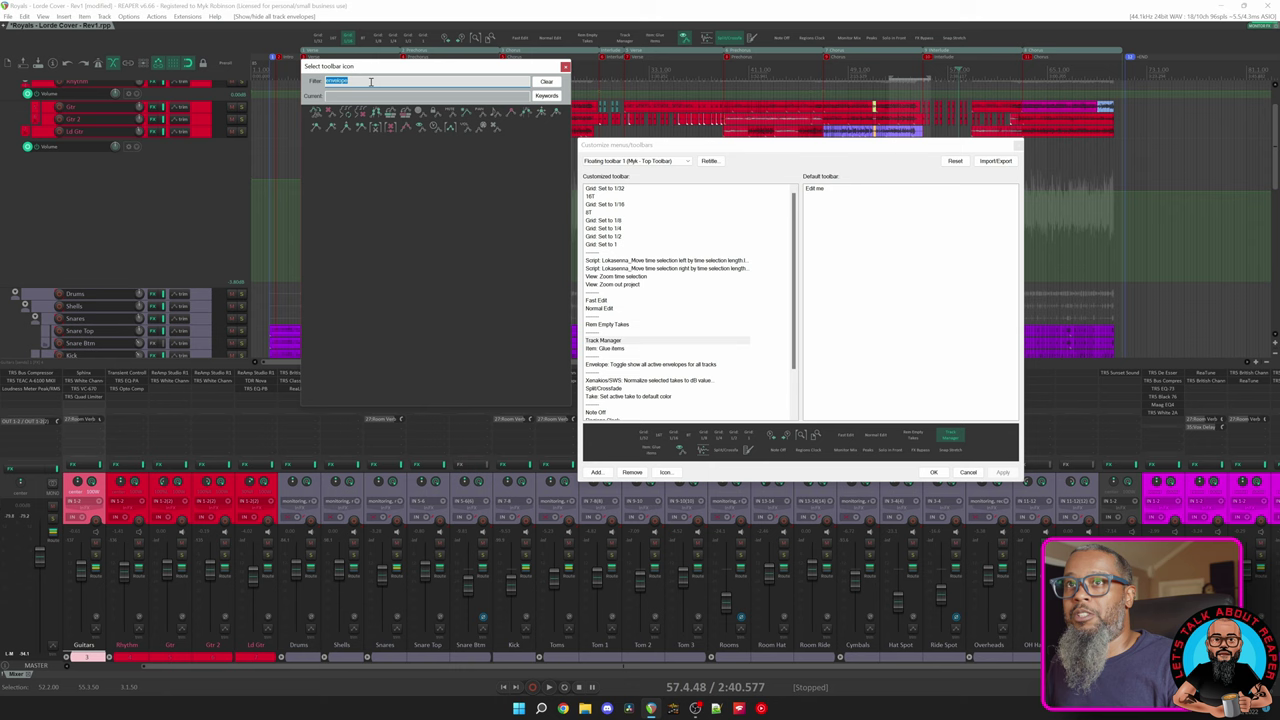
text(track)
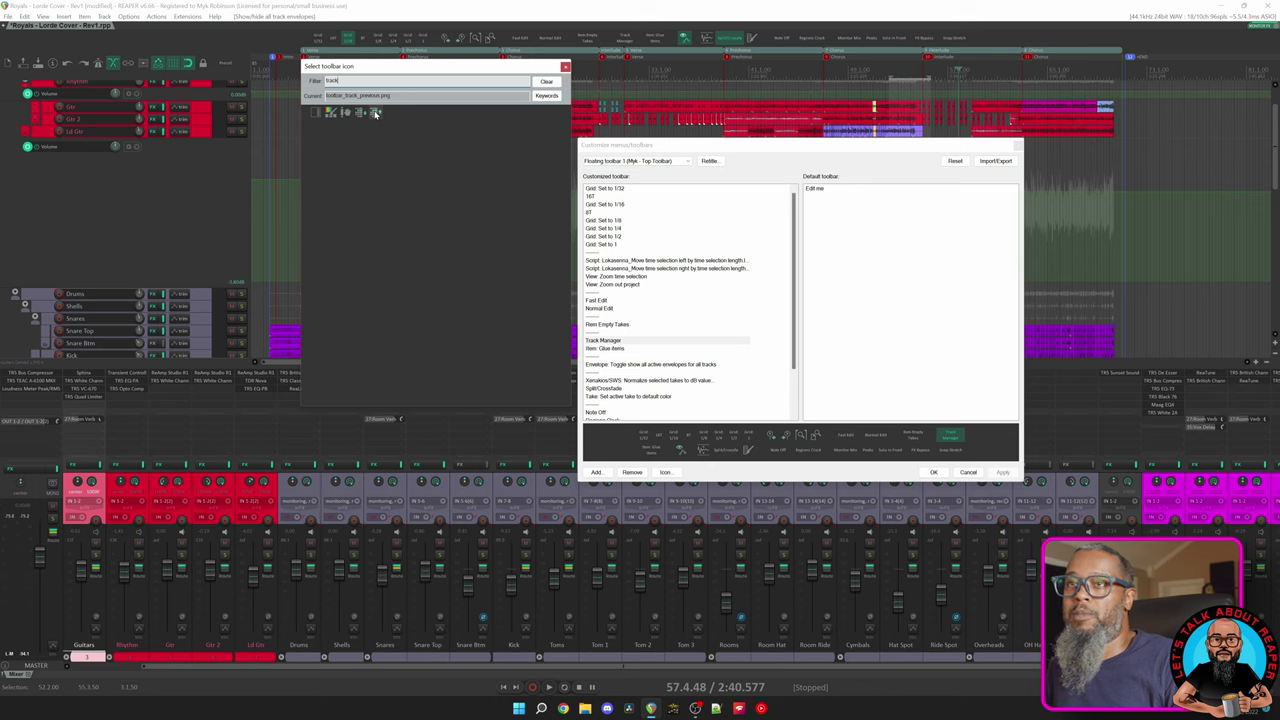
Step: Add 'Toggle auto-crossfade on split', found by filtering 'split crossfade', below the Normalize takes entry
click(565, 67)
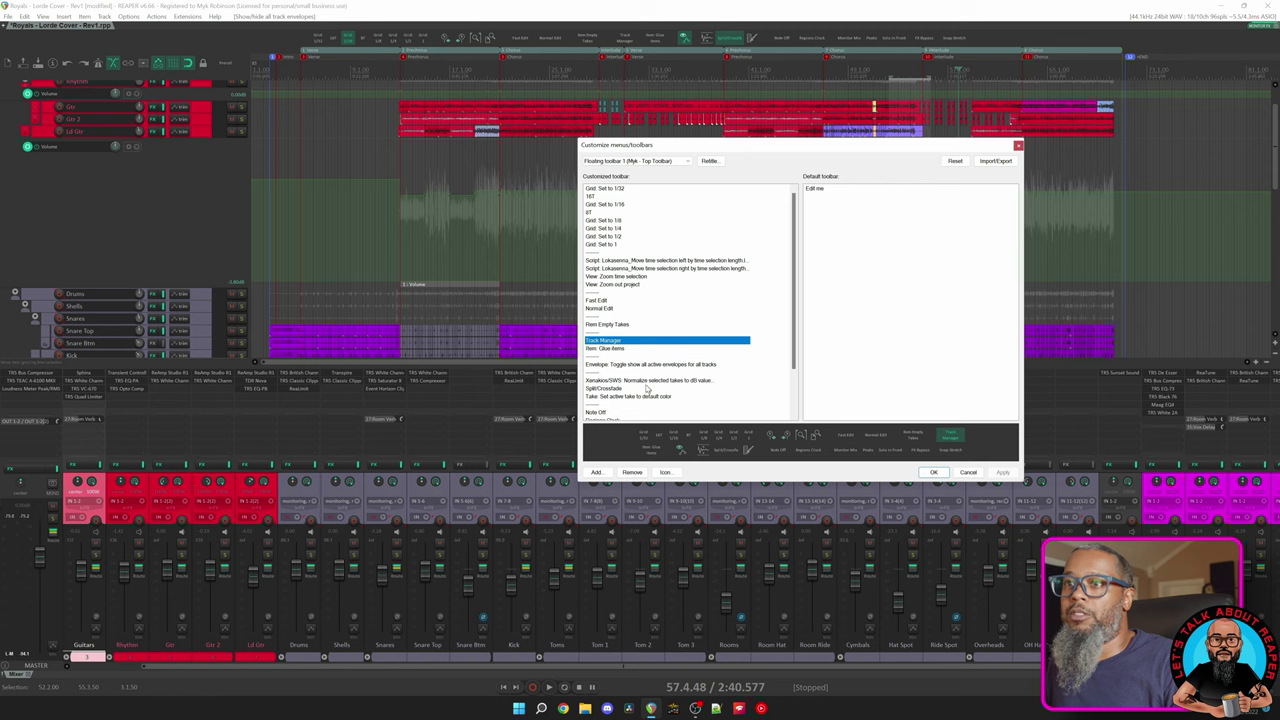
click(645, 383)
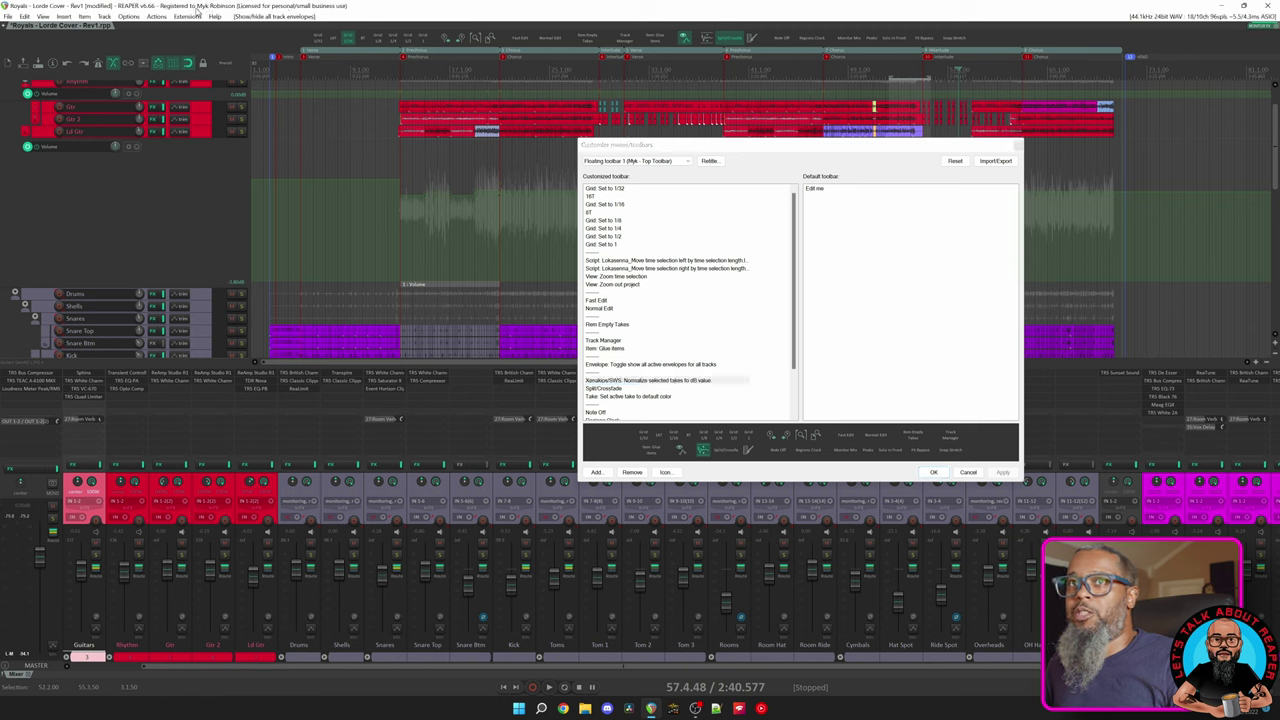
click(158, 17)
click(167, 28)
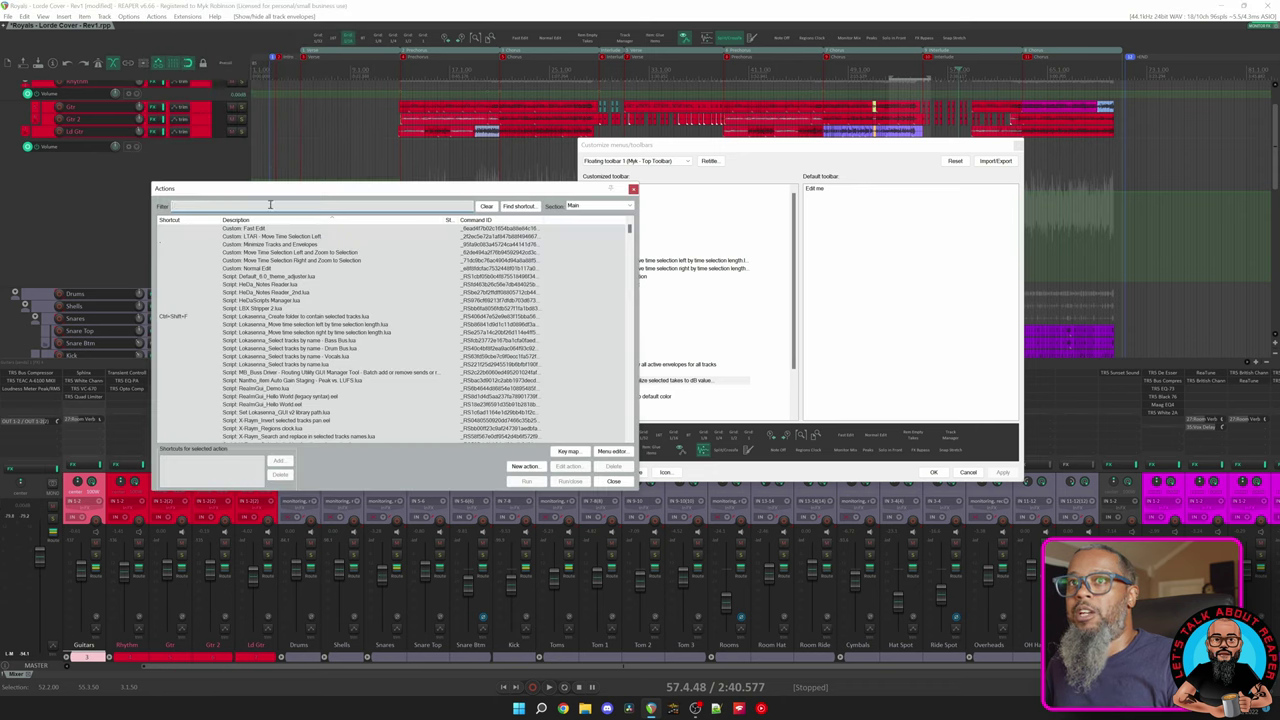
text(split crossfade)
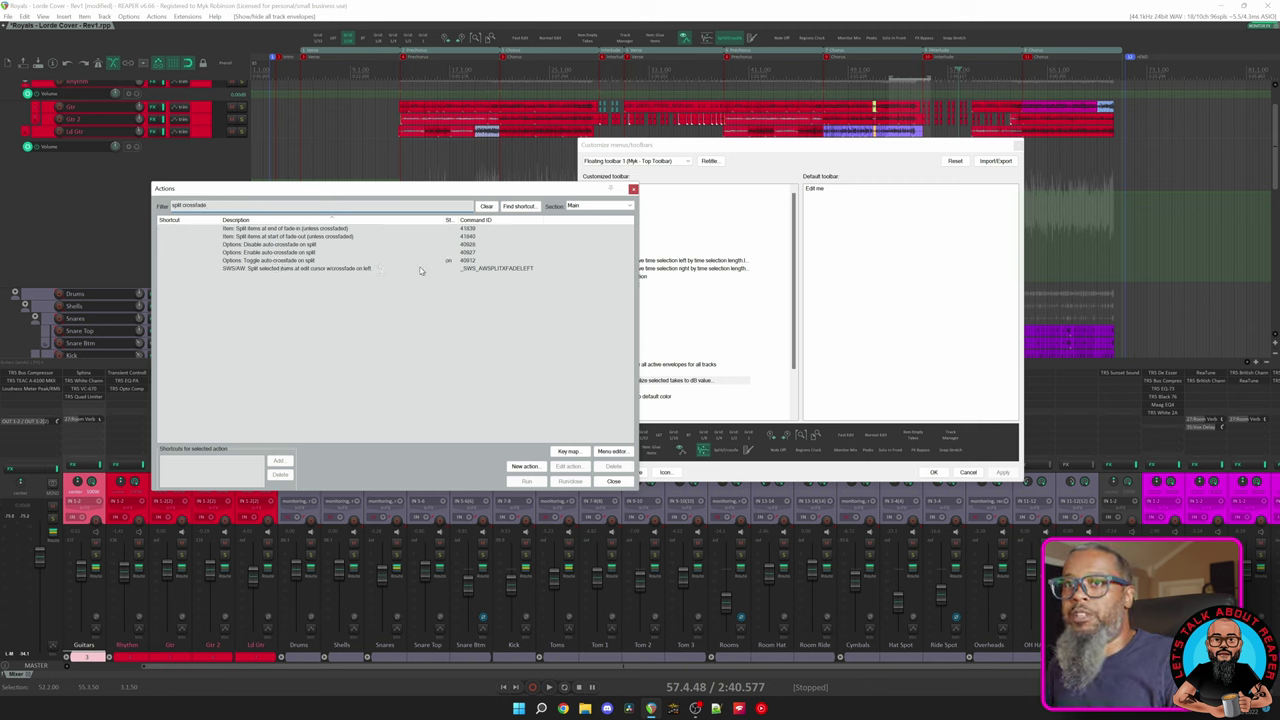
click(451, 261)
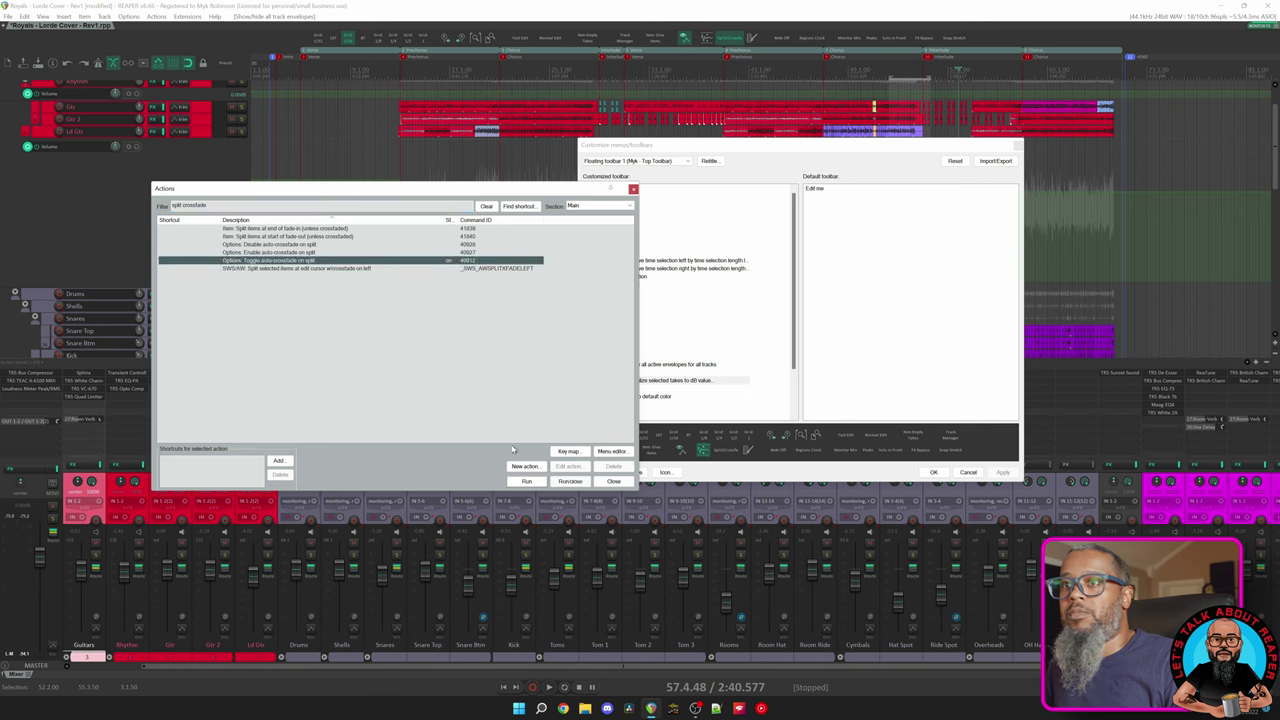
click(526, 481)
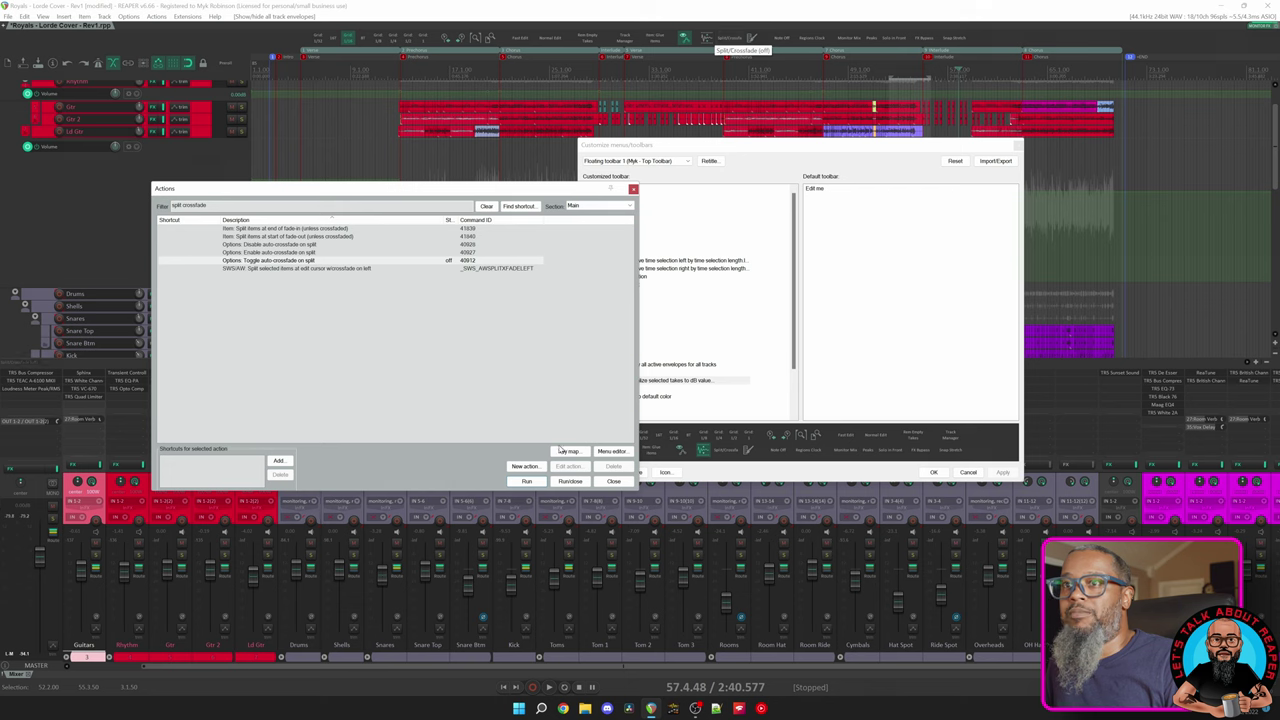
click(526, 481)
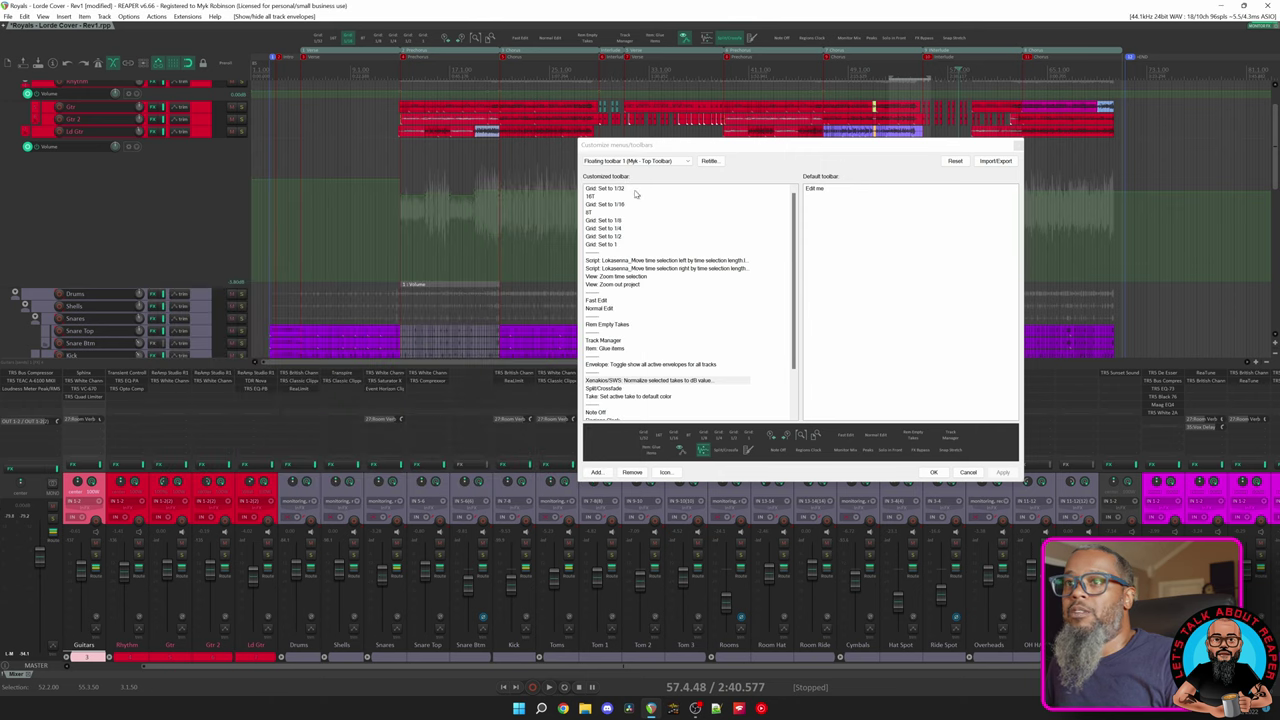
double_click(470, 270)
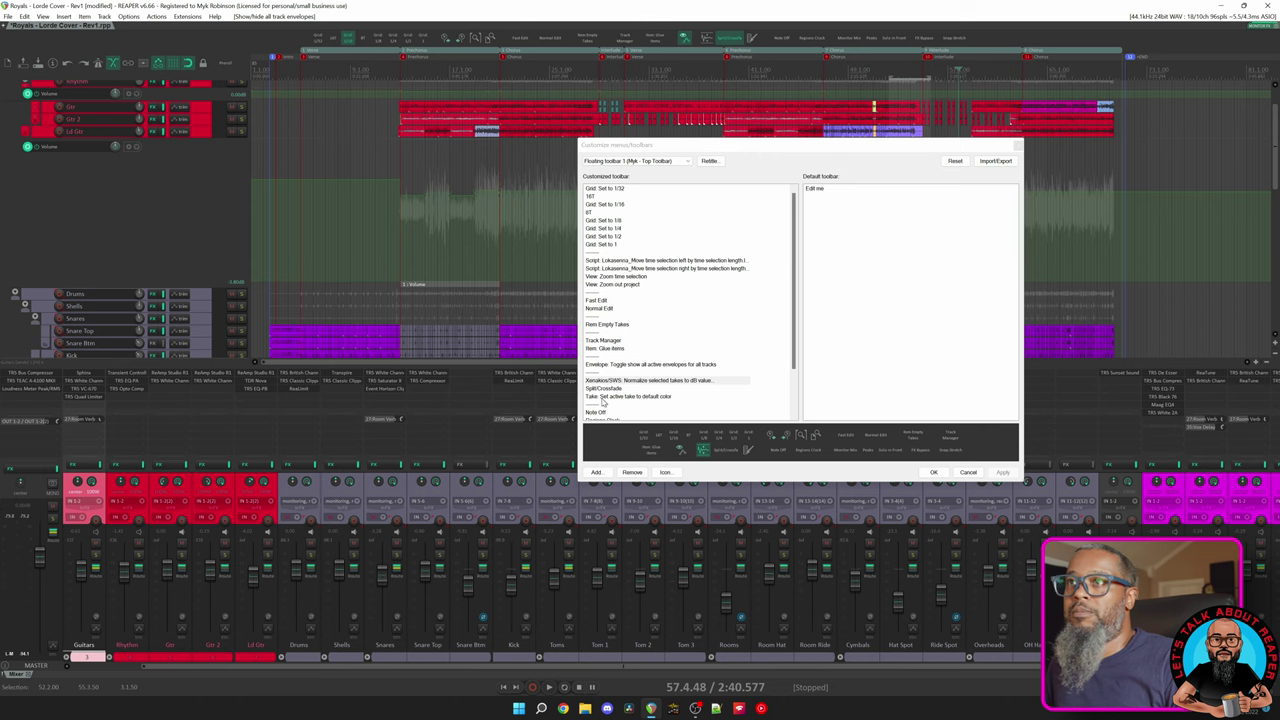
Step: Close the toolbar editor, show Vox - Chorus takes as lanes with Ctrl+L, and marquee-select all its items
scroll(540, 151, down, 3)
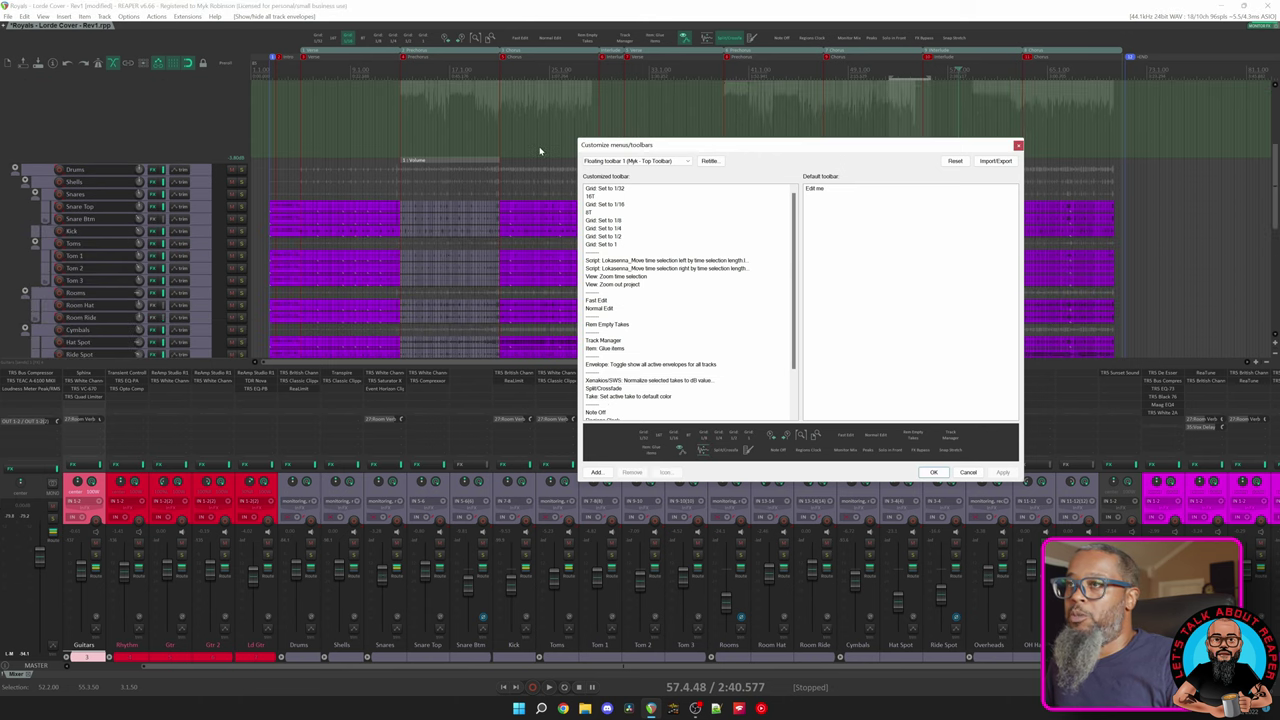
click(1018, 145)
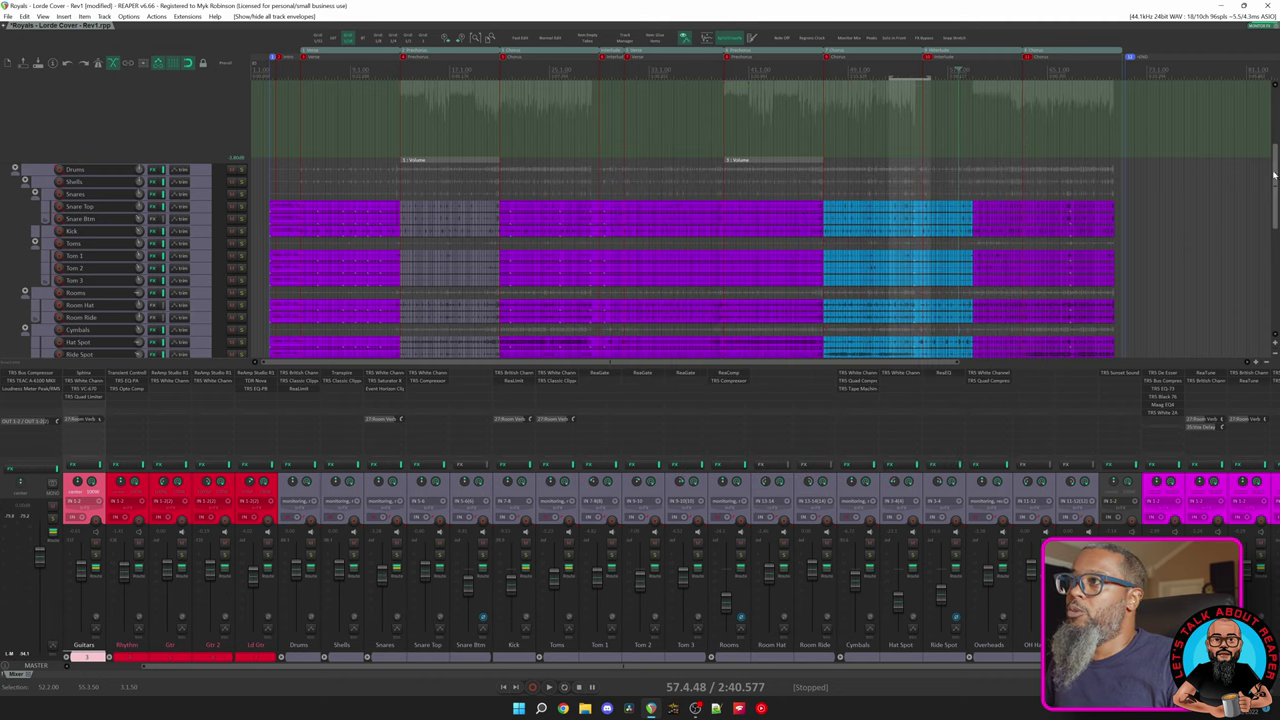
drag(1274, 186, 1274, 286)
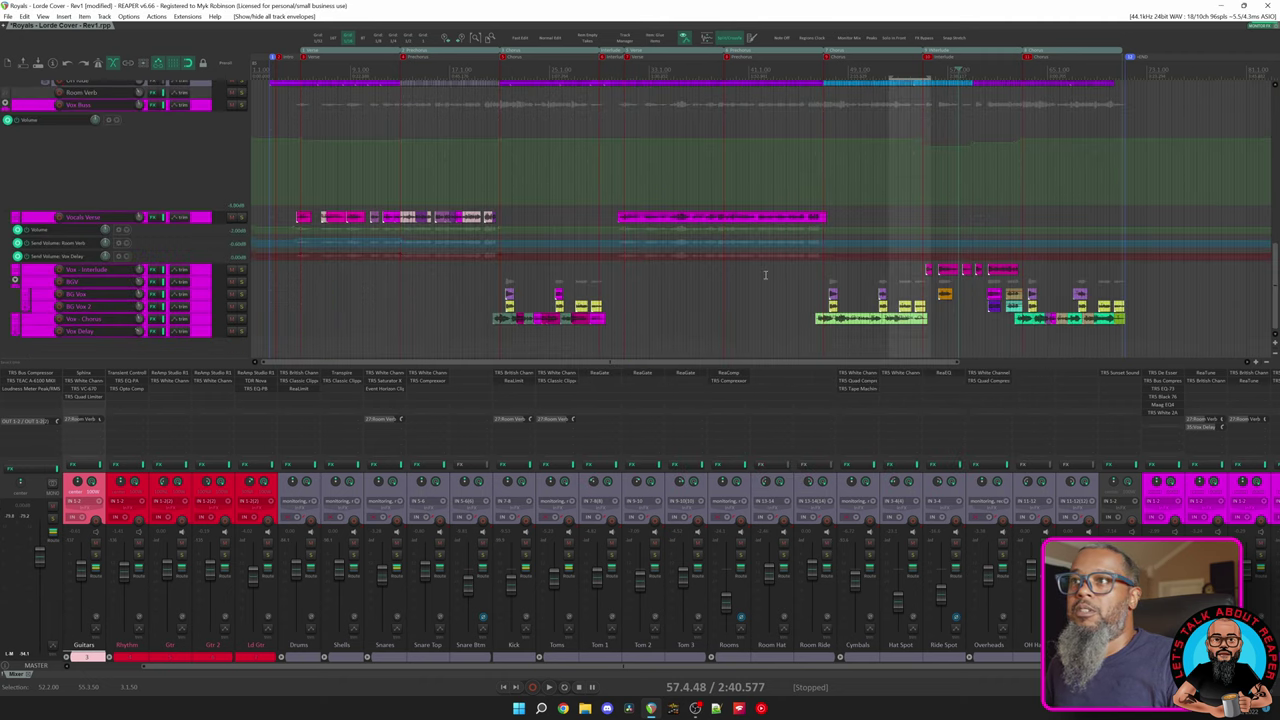
click(199, 319)
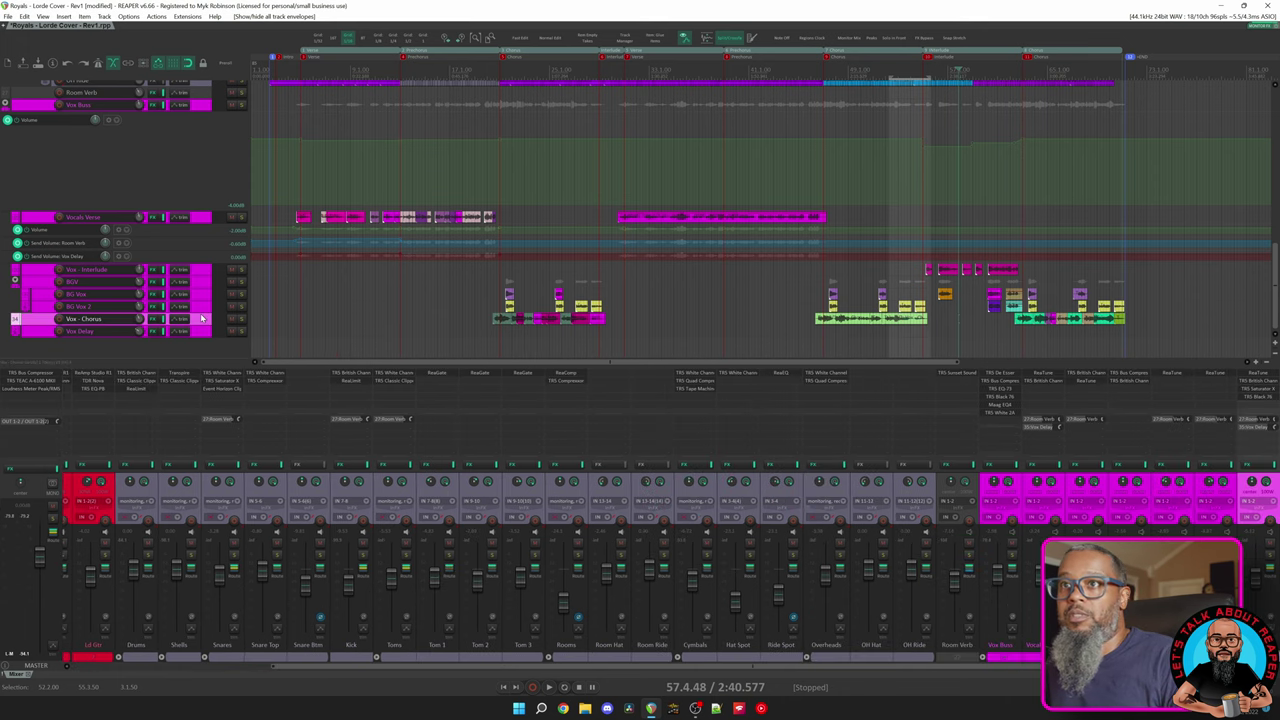
scroll(200, 313, up, 3)
scroll(529, 305, up, 5)
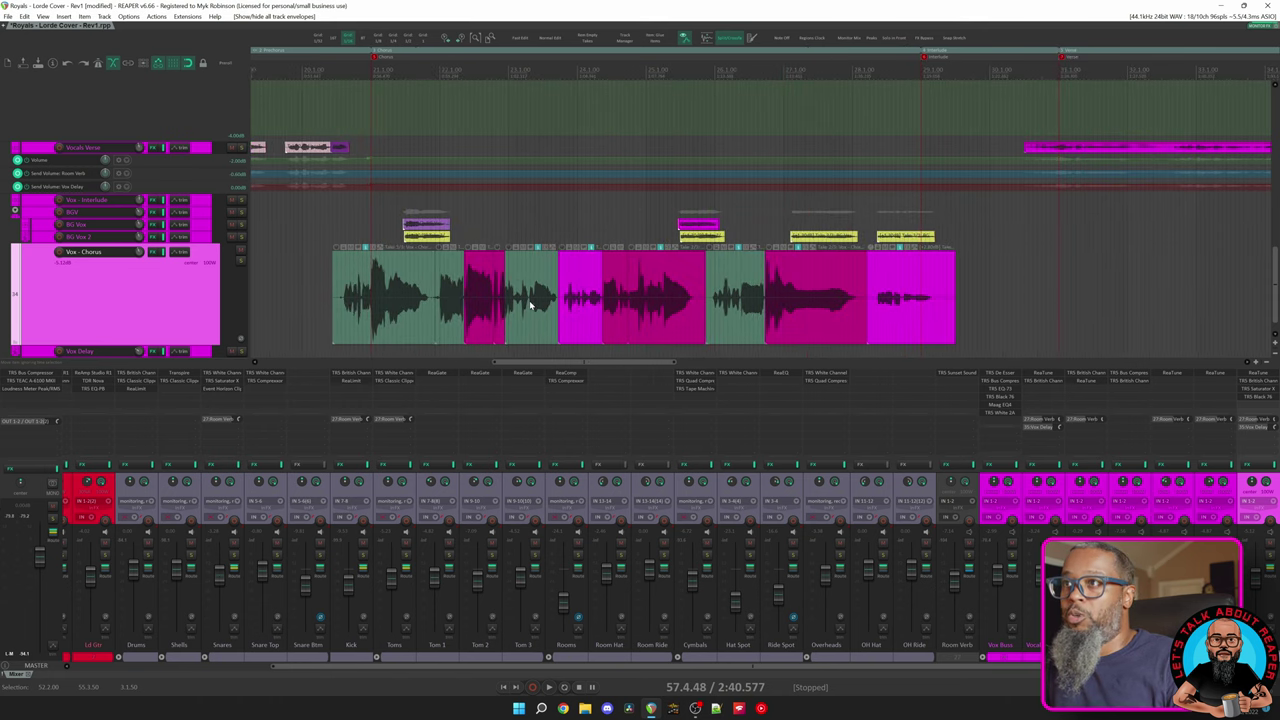
key(ctrl+l)
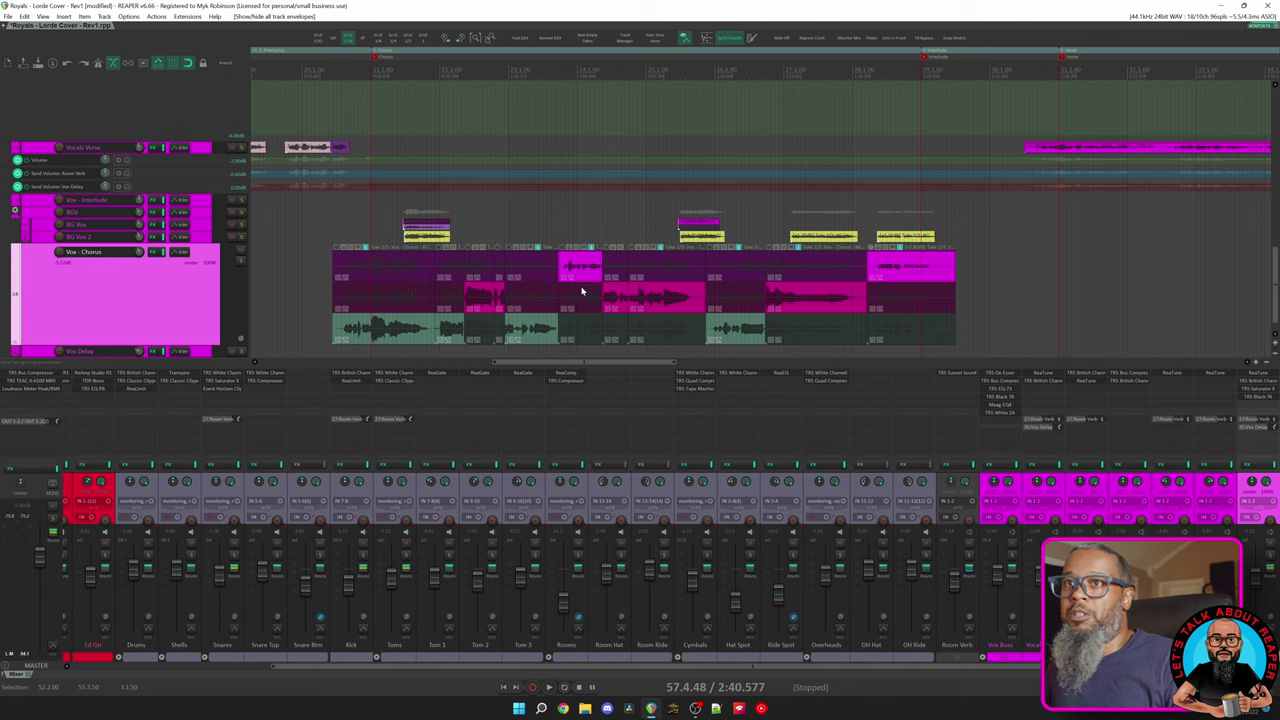
drag(296, 248, 984, 334)
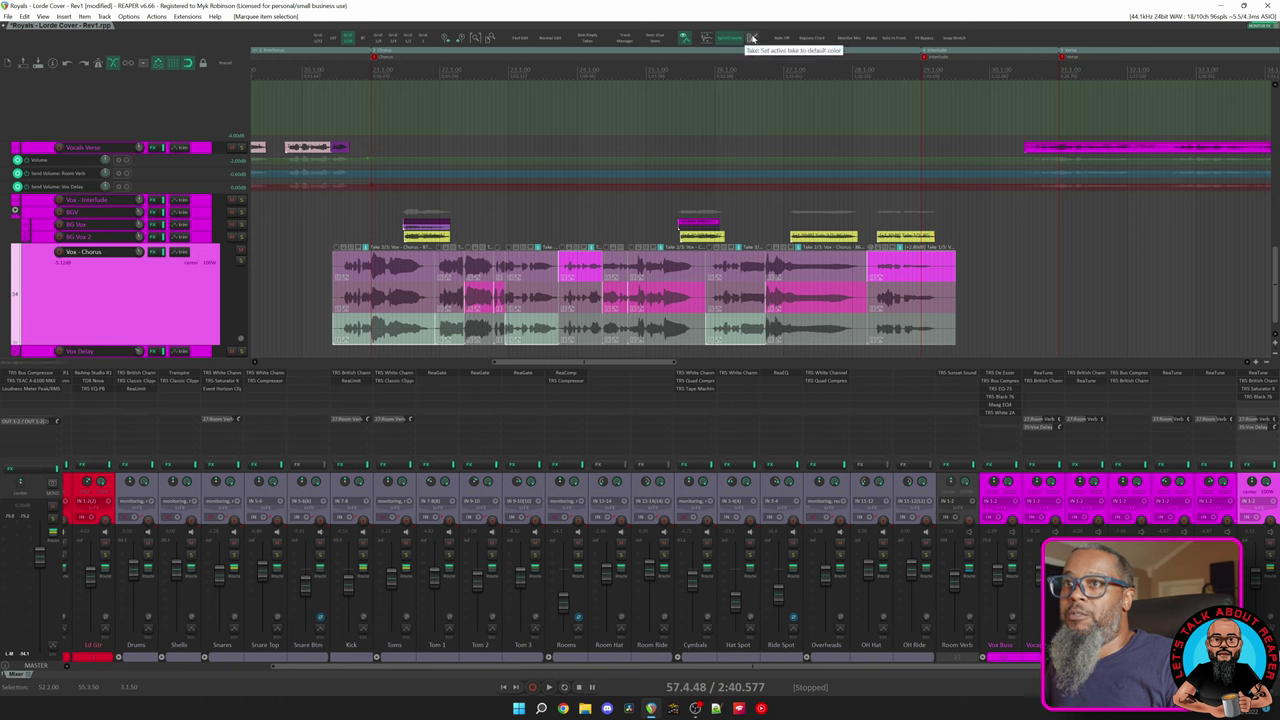
Step: Reset the selected Vox - Chorus takes to the default colour and zoom out to the whole project
click(753, 38)
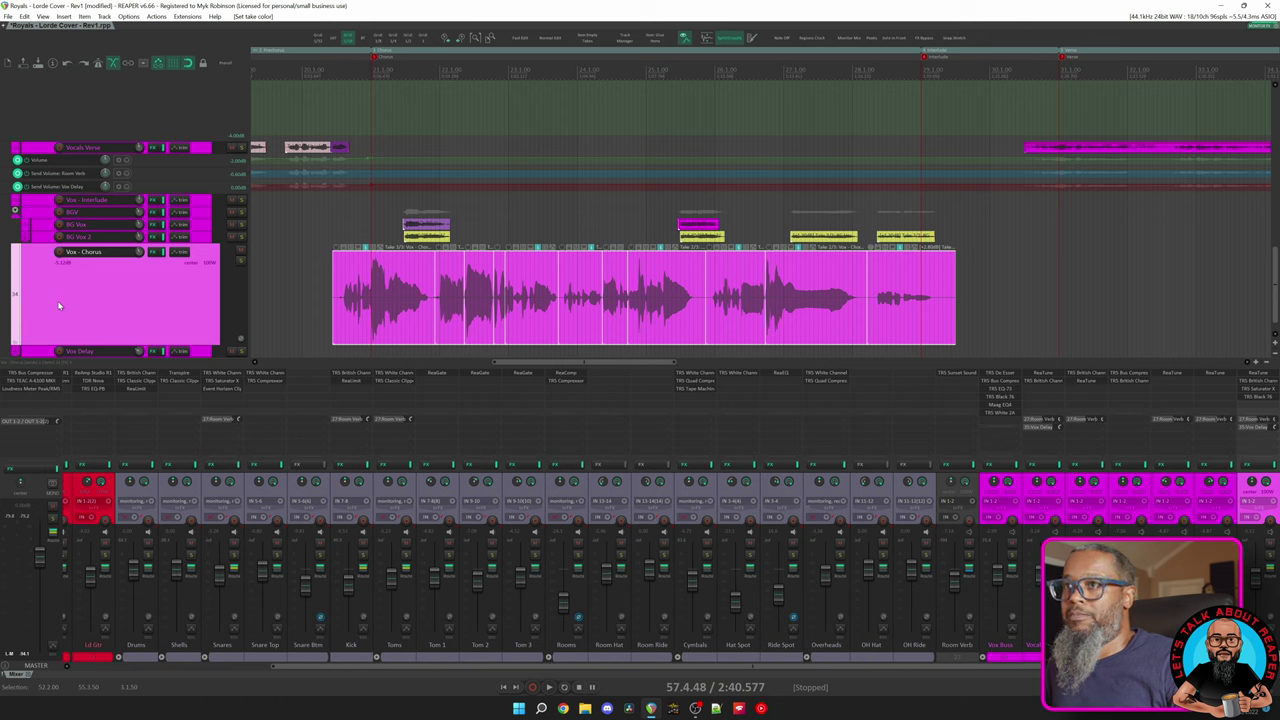
click(491, 40)
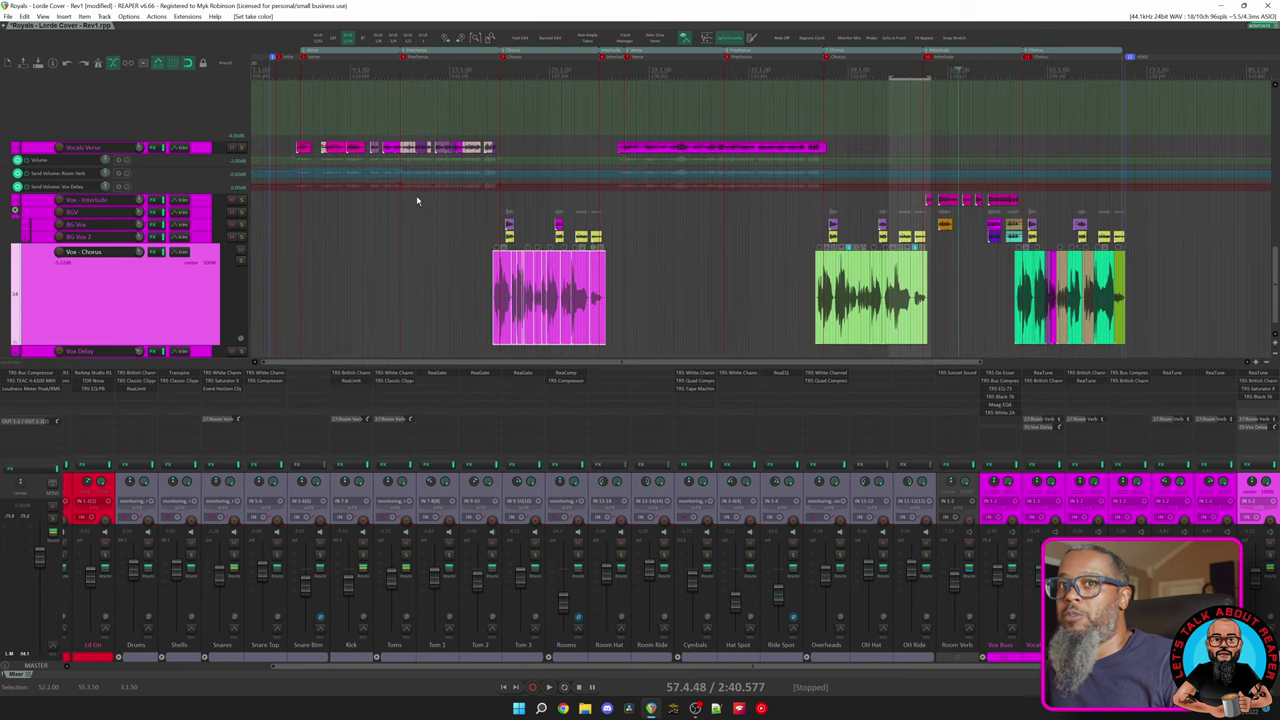
Step: Recolour the green and teal vocal items to default magenta and show the Regions Clock
drag(416, 198, 1145, 358)
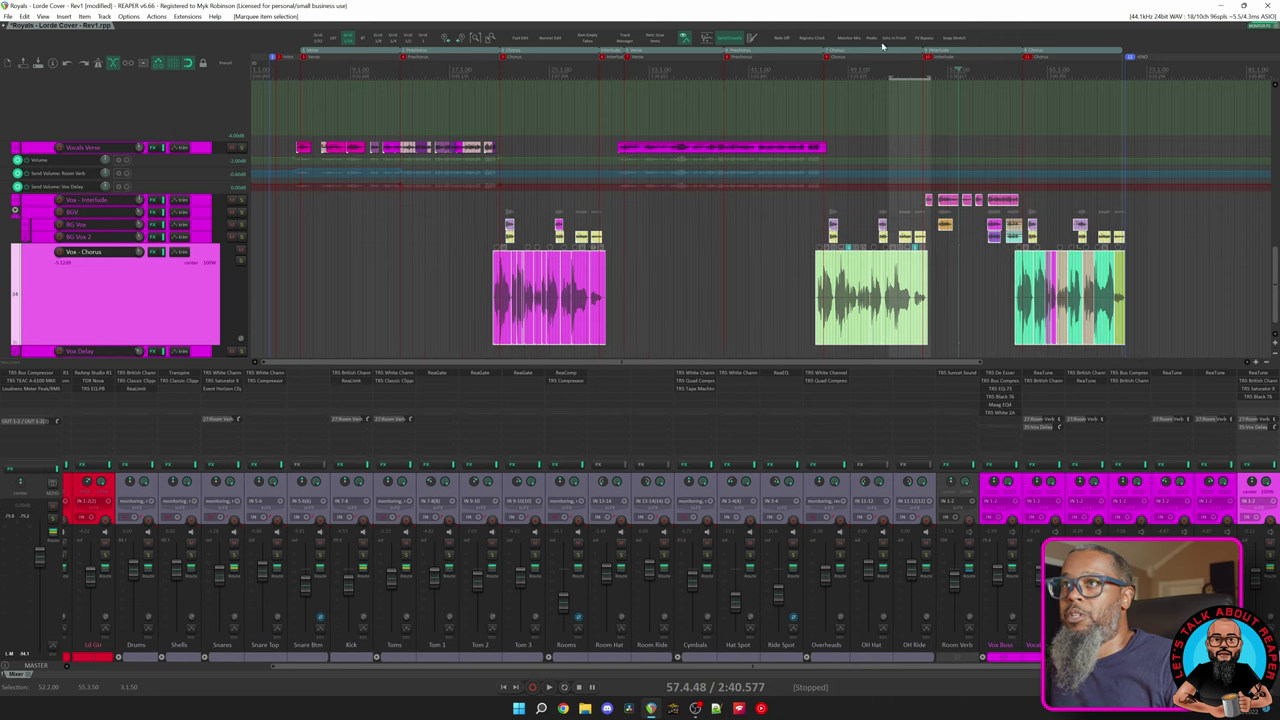
click(752, 39)
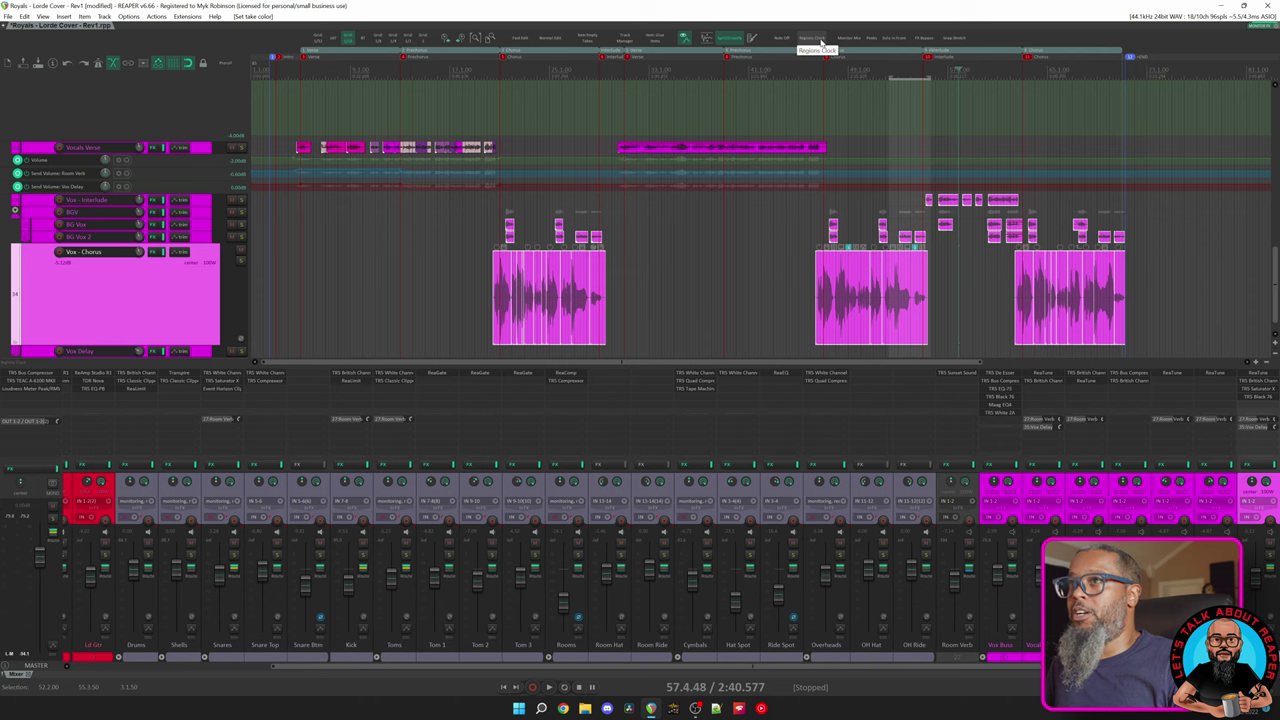
click(821, 38)
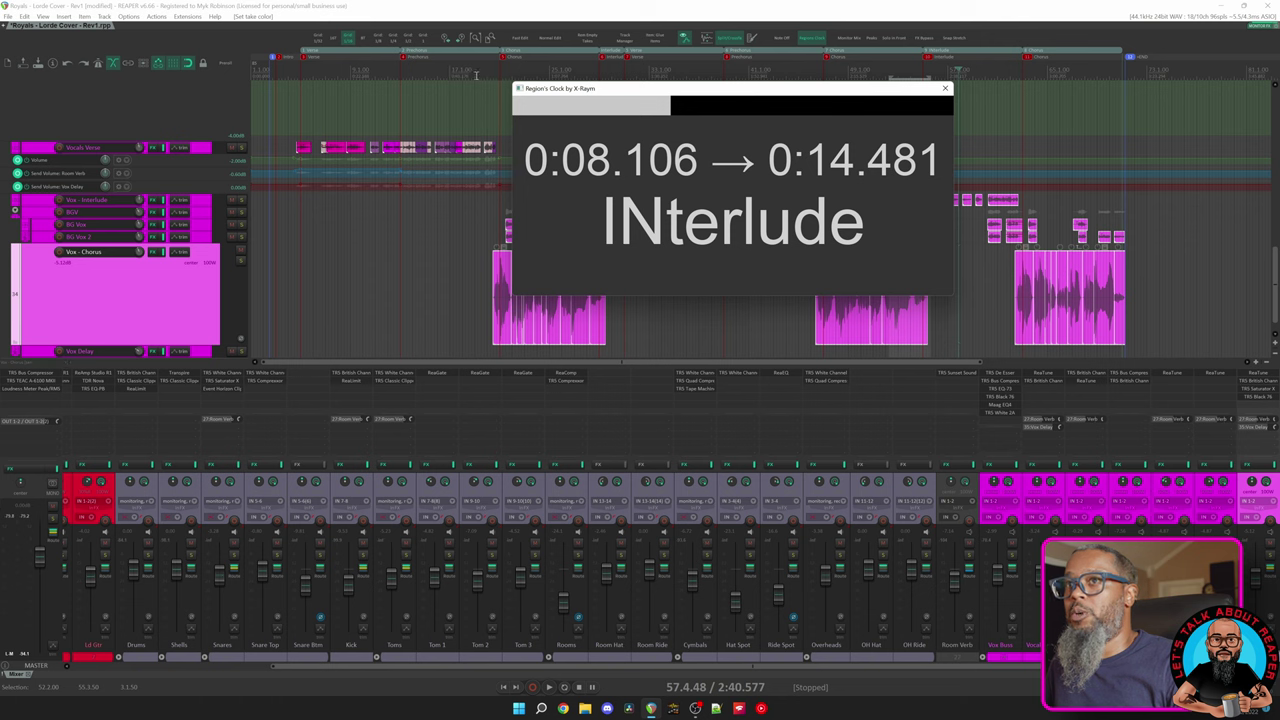
Step: Move the edit position through Prechorus, Chorus and Verse at 34.2.00, close the region clock, and select Vox Buss
click(445, 65)
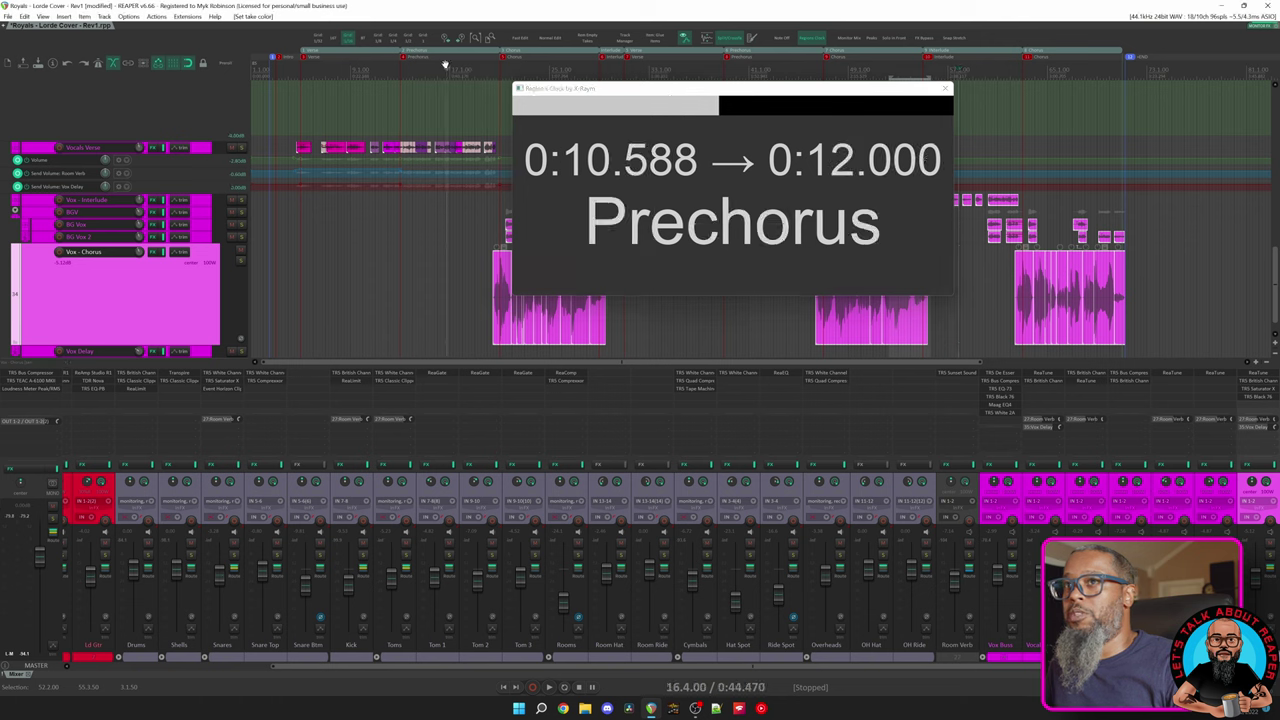
click(572, 68)
click(663, 71)
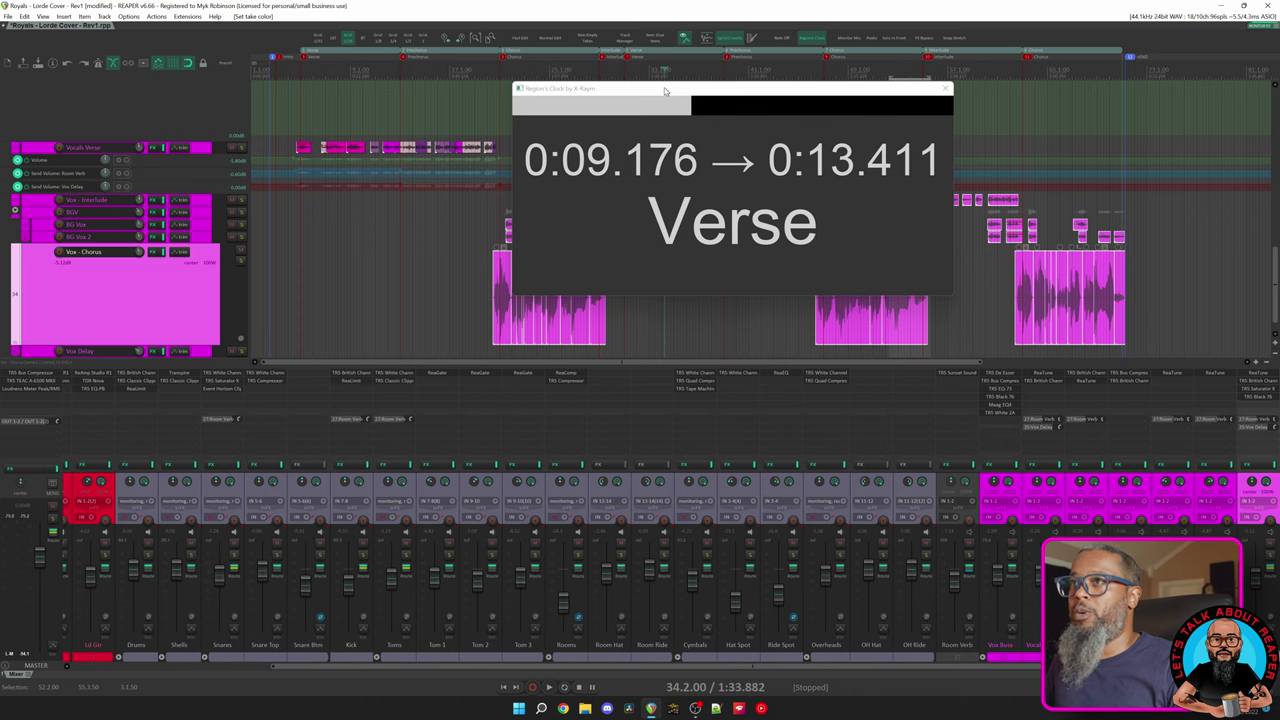
click(812, 38)
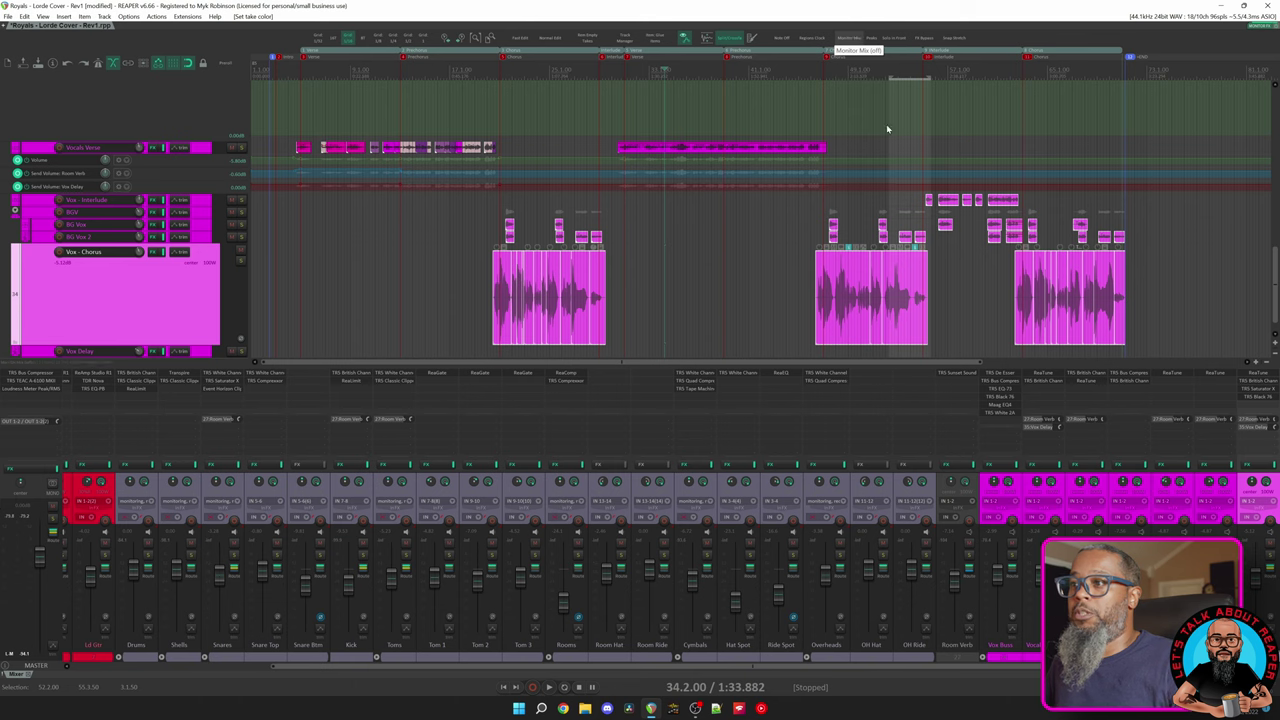
click(1008, 658)
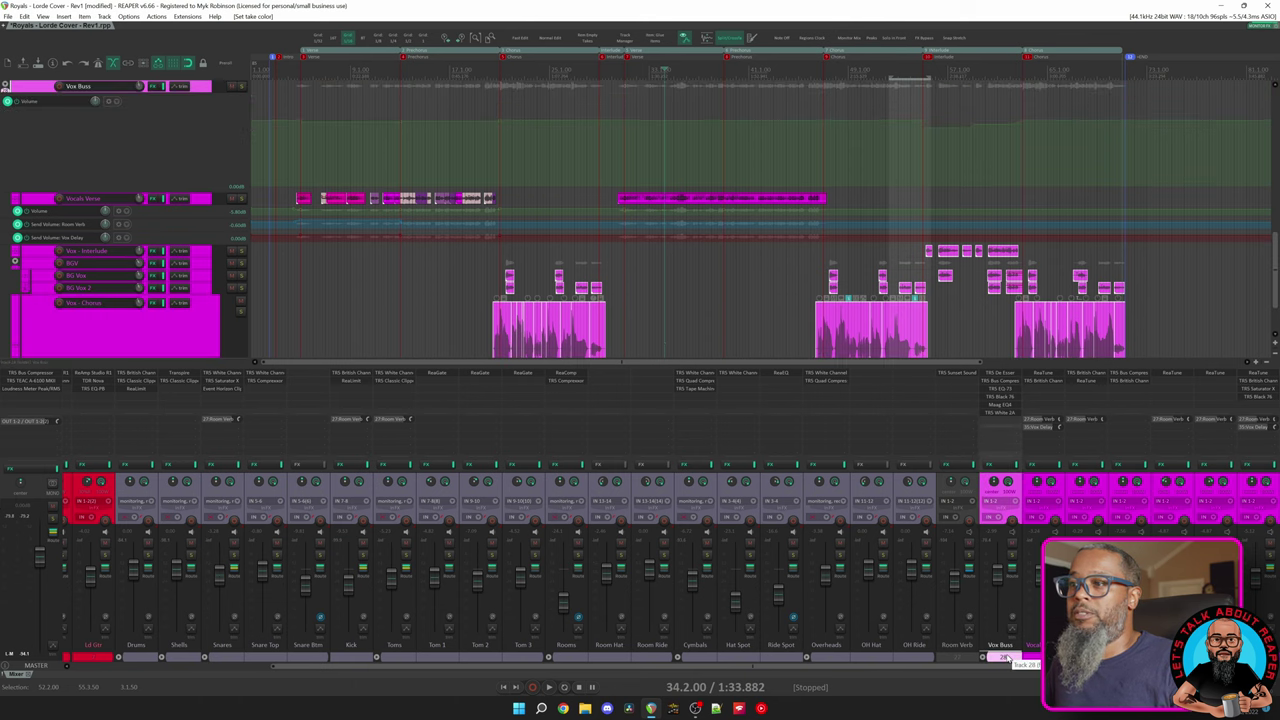
Step: Select the Guitars and Bass tracks and start creating a cue buss from them
drag(871, 674, 631, 677)
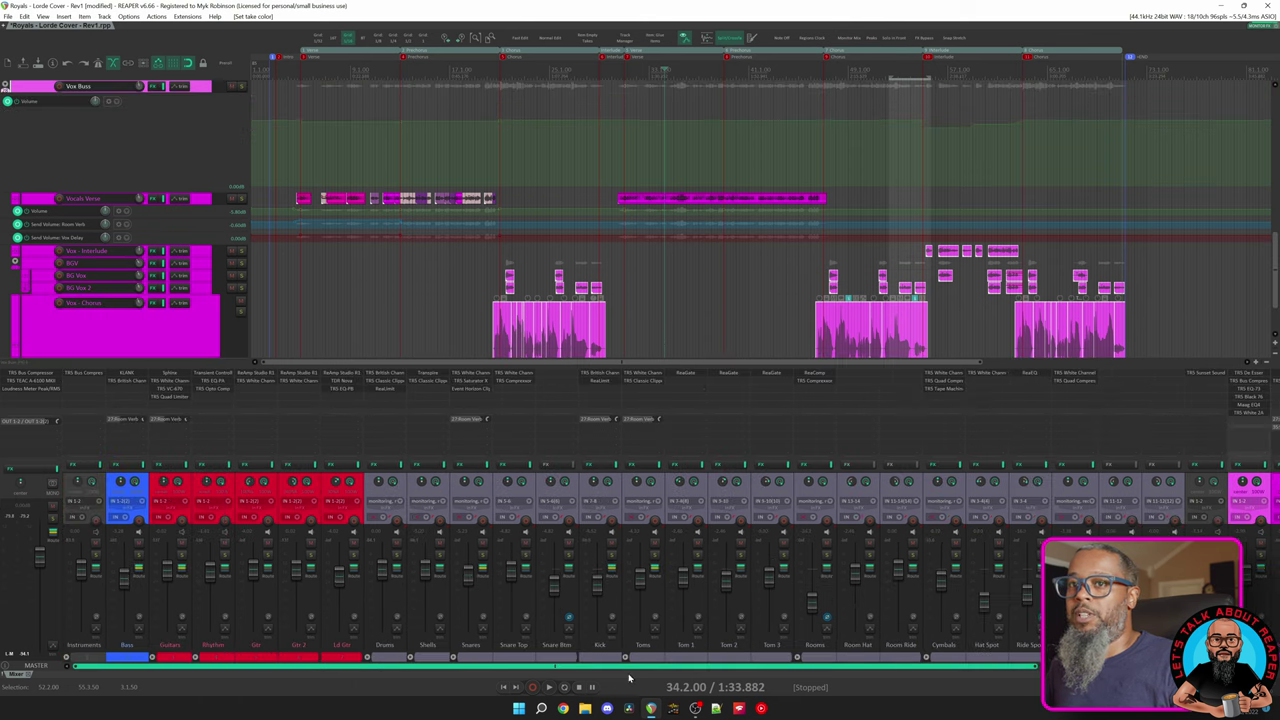
click(178, 657)
ctrl+click(127, 658)
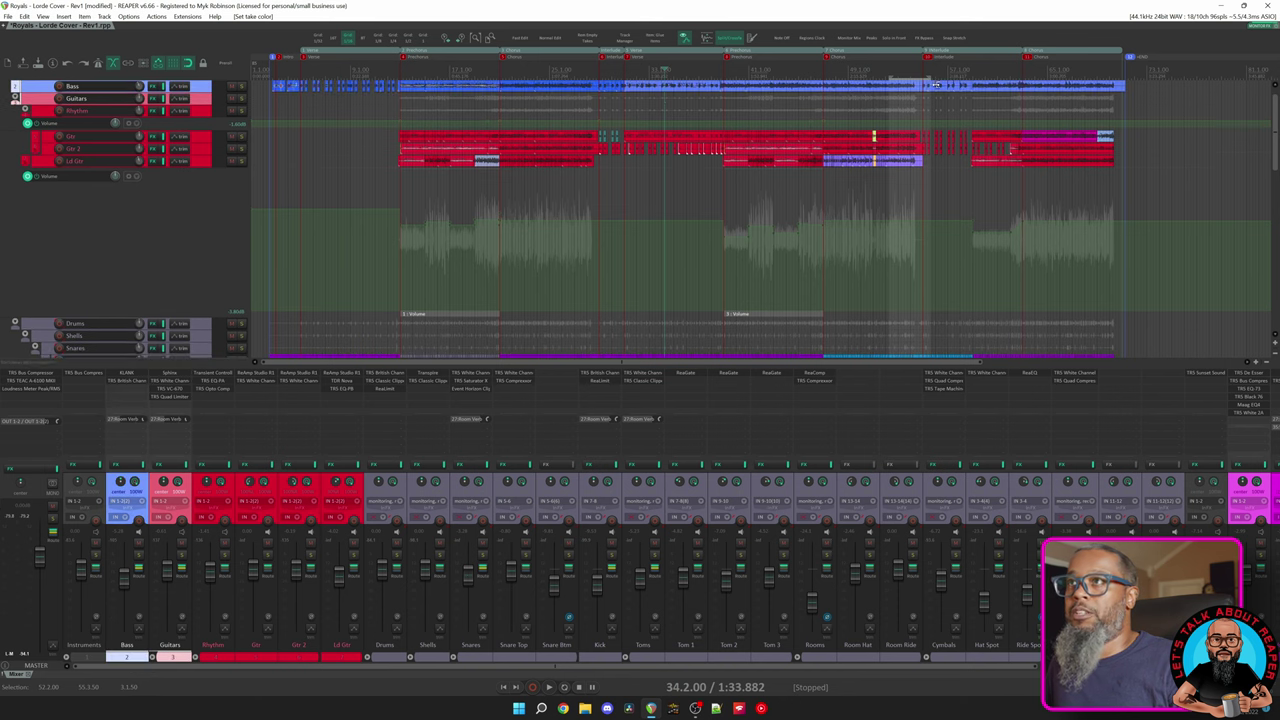
click(849, 40)
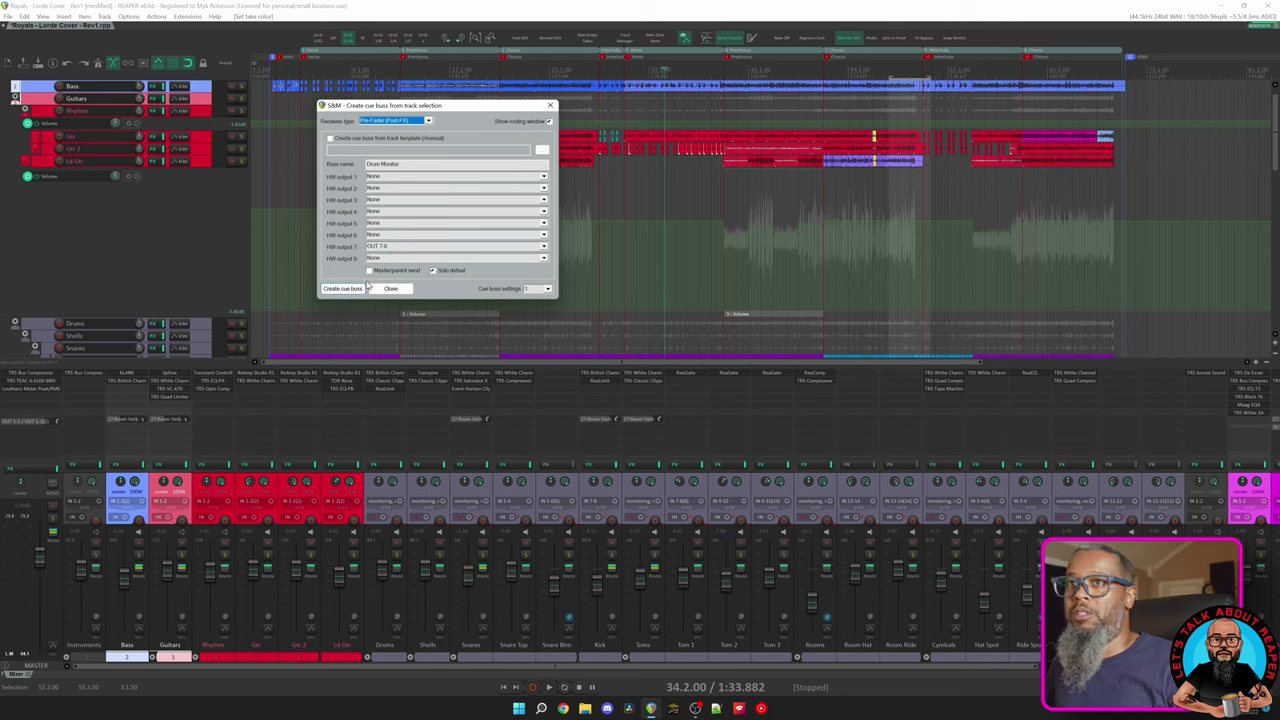
Step: Create the Drum Monitor buss and lower its Bass, Guitars and Vox Buss receive levels
click(345, 290)
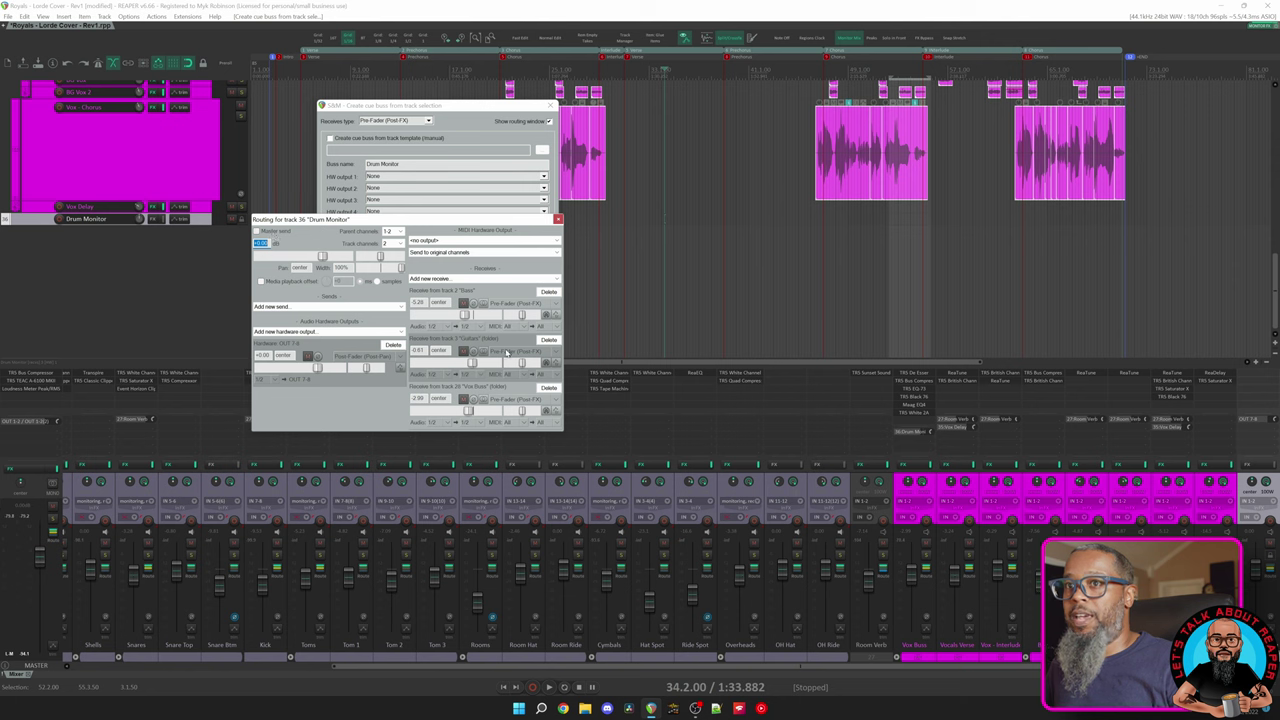
drag(465, 315, 440, 315)
drag(470, 361, 444, 362)
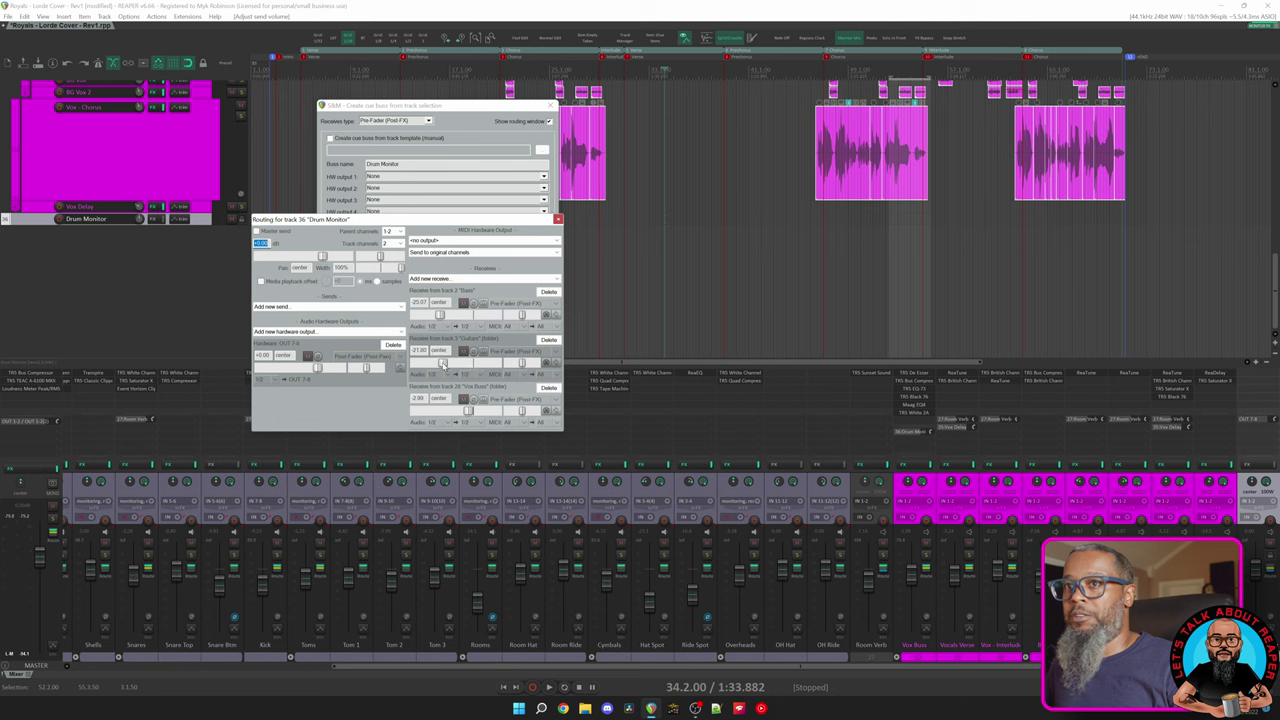
drag(474, 412, 464, 412)
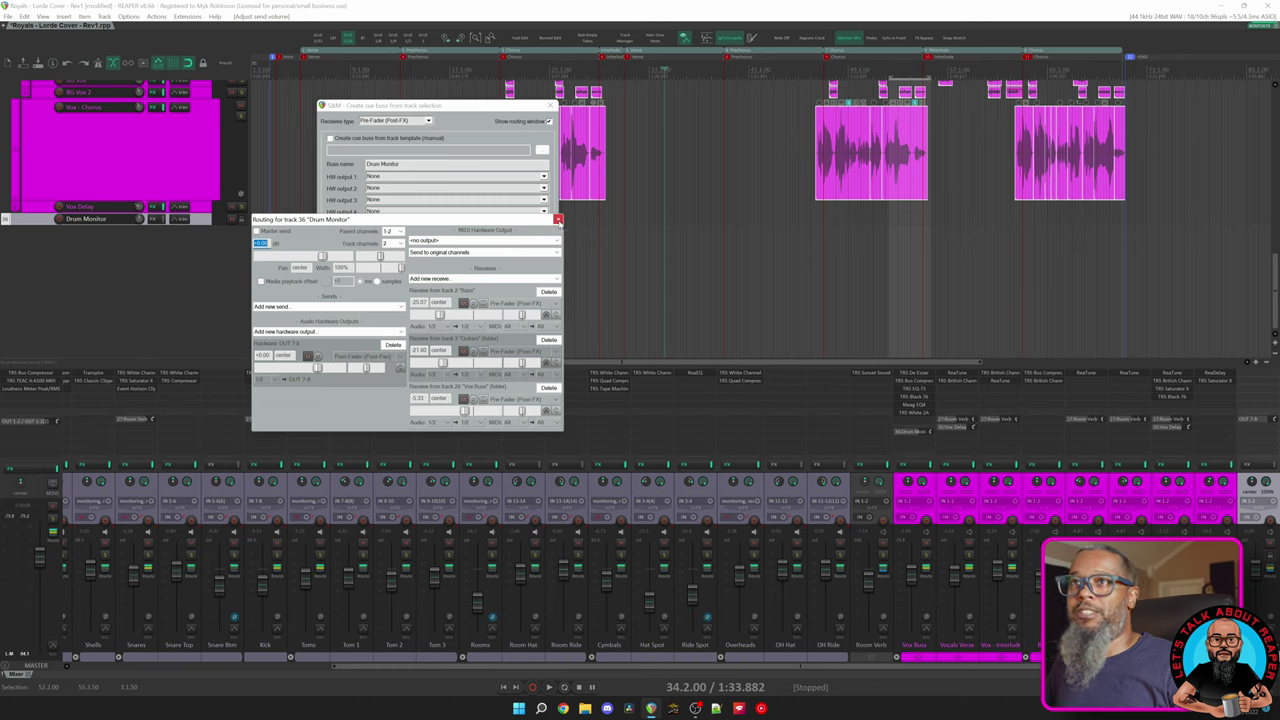
click(558, 220)
click(550, 106)
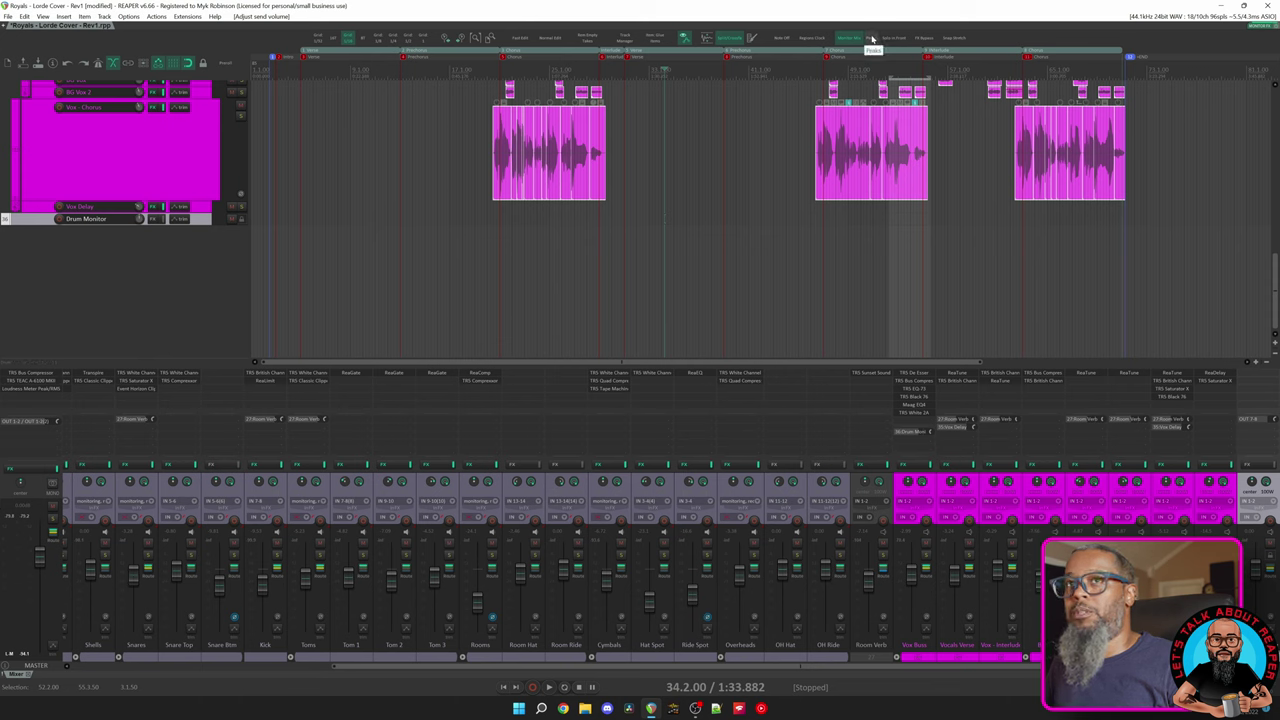
click(156, 17)
click(230, 29)
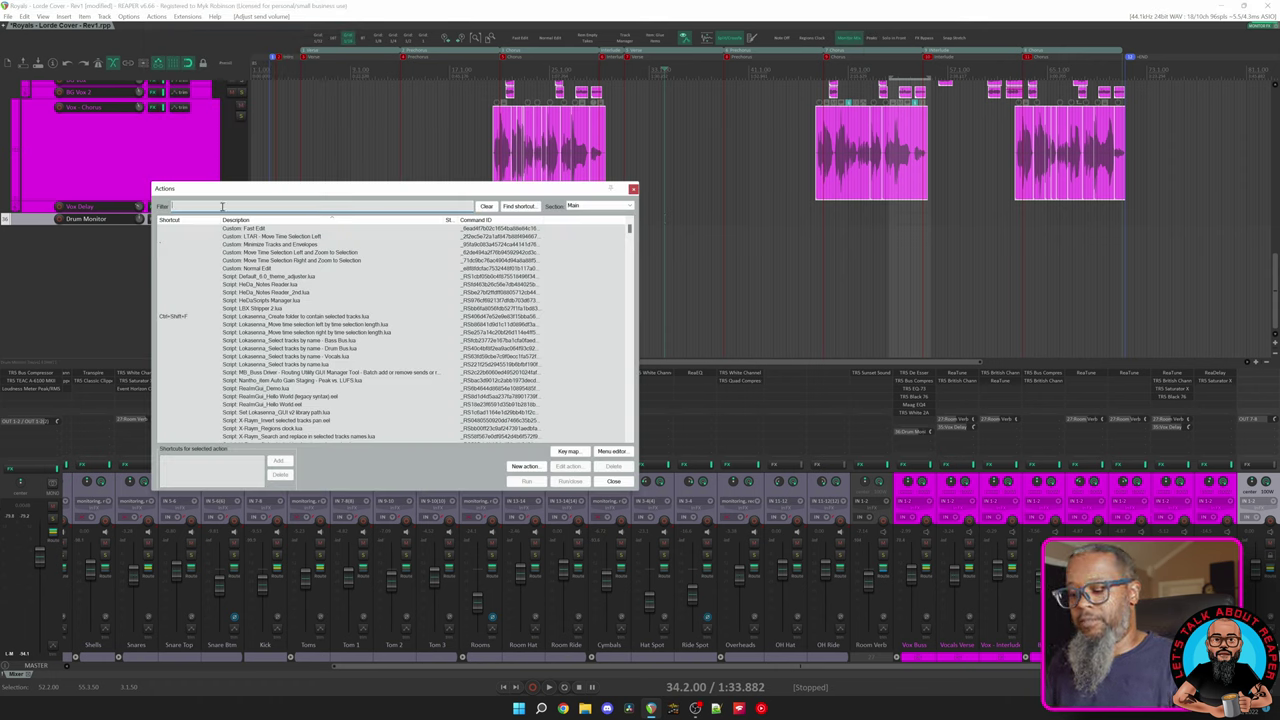
text(peak)
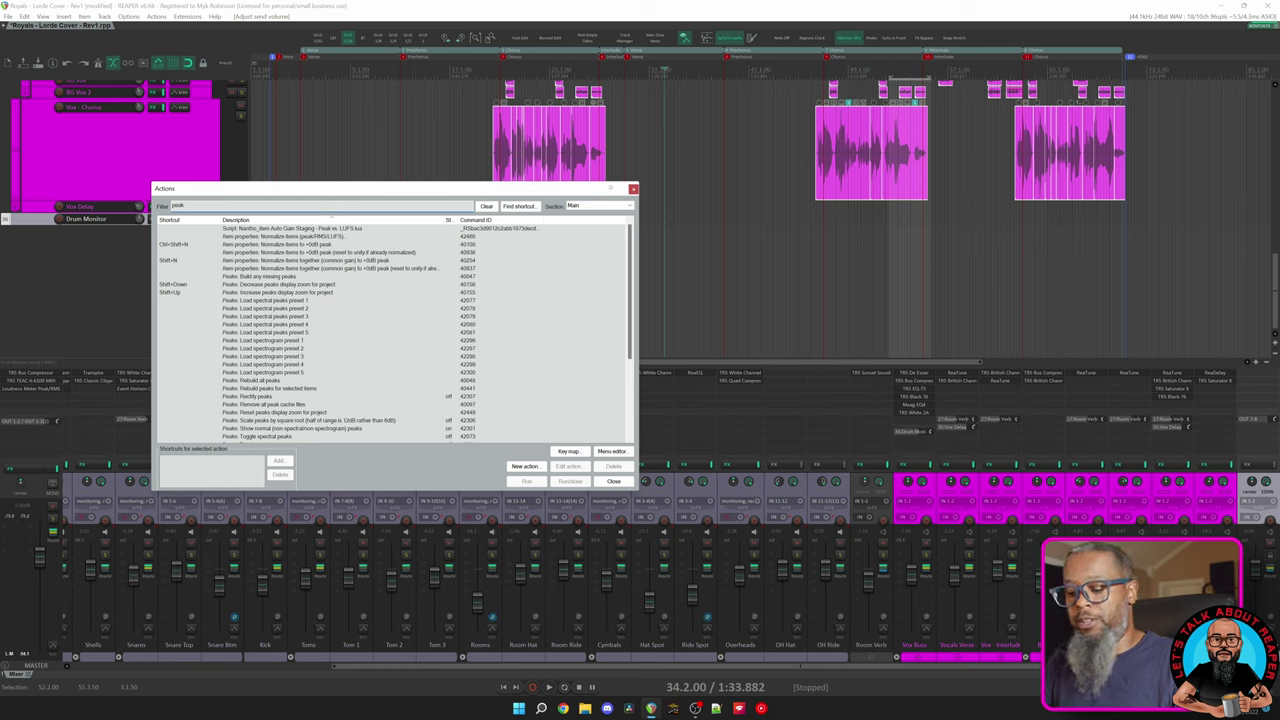
key(Home)
text(clear)
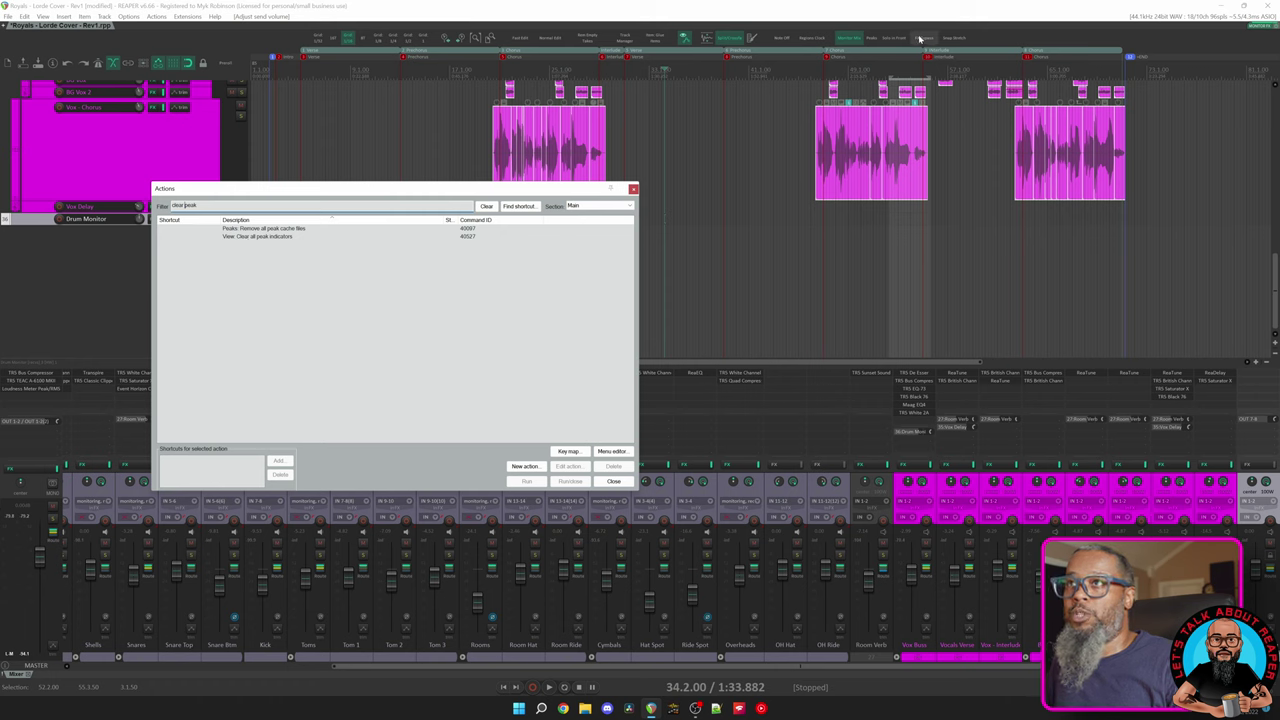
click(633, 189)
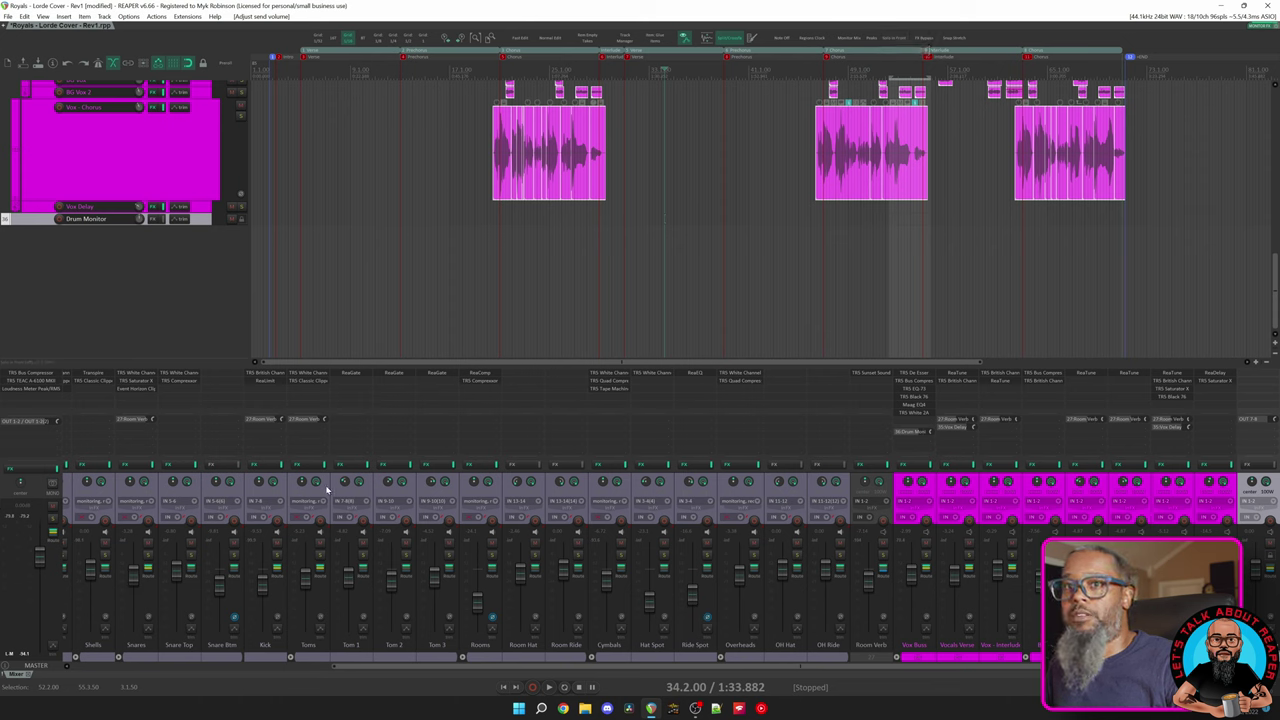
Step: Solo the Bass track and play the song briefly to hear it
drag(428, 670, 172, 668)
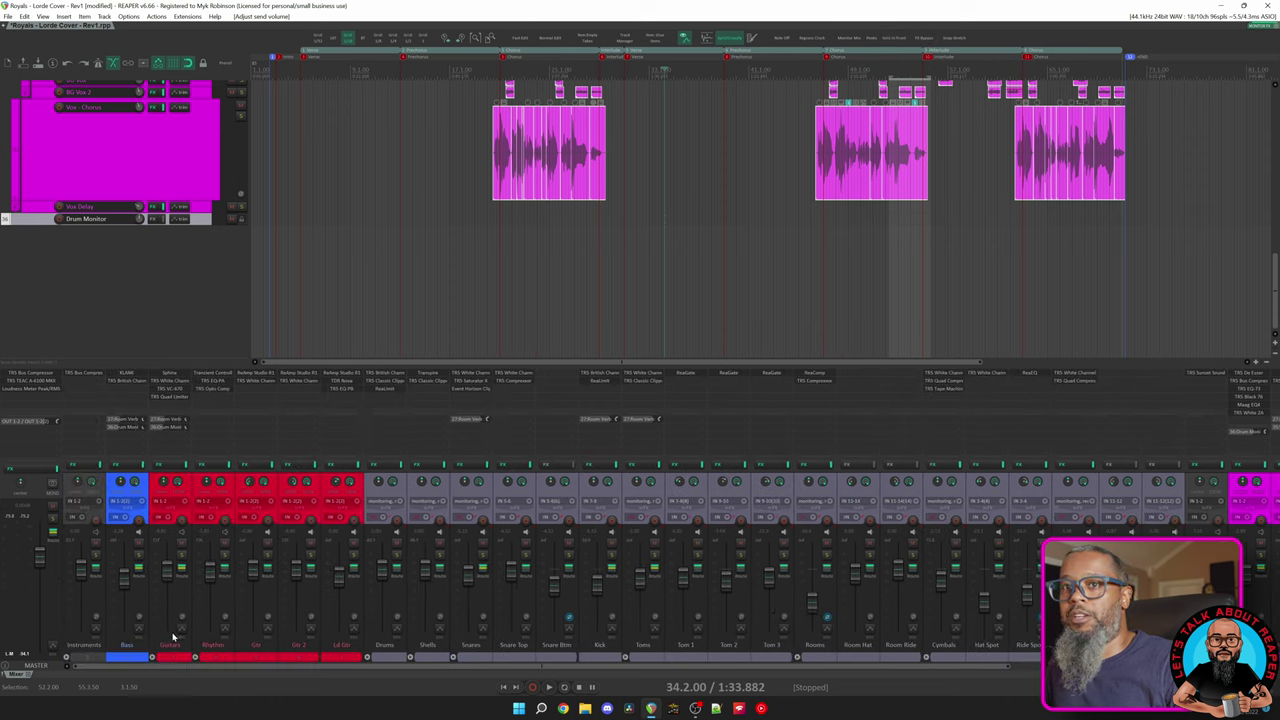
click(136, 566)
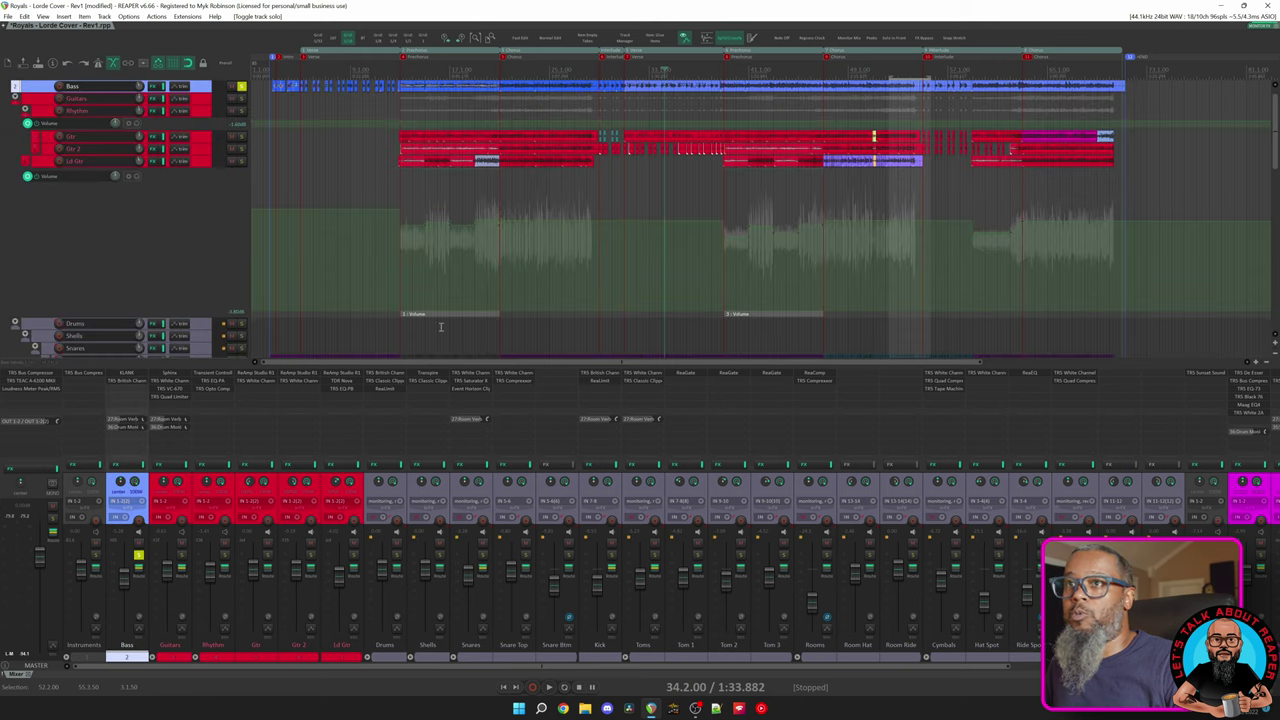
key(space)
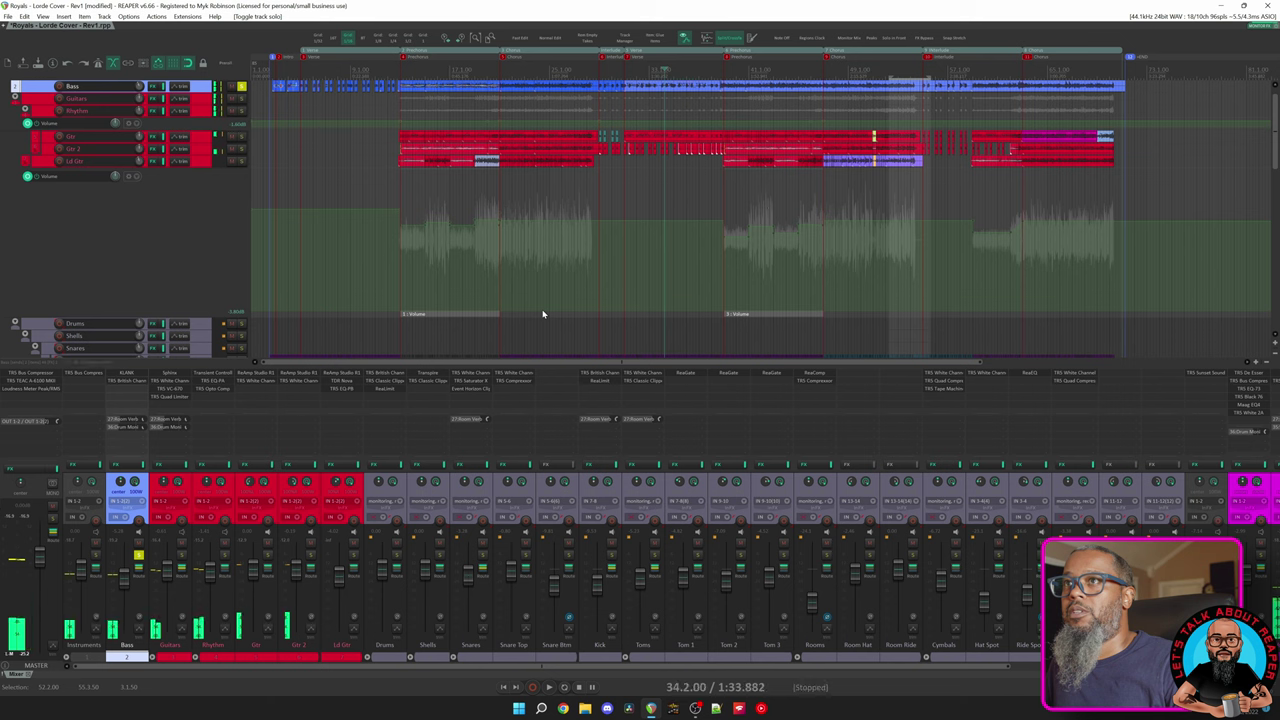
key(space)
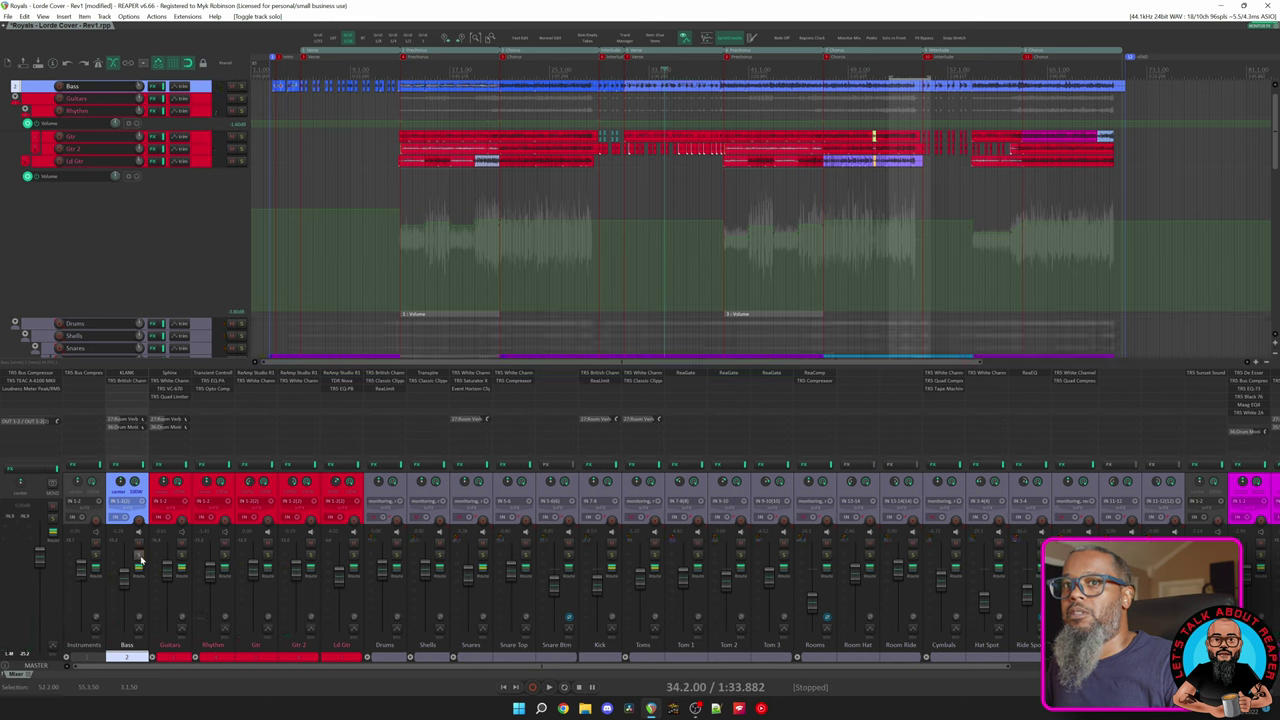
Step: Enable Solo in Front, solo Bass again and play the song to compare
click(896, 40)
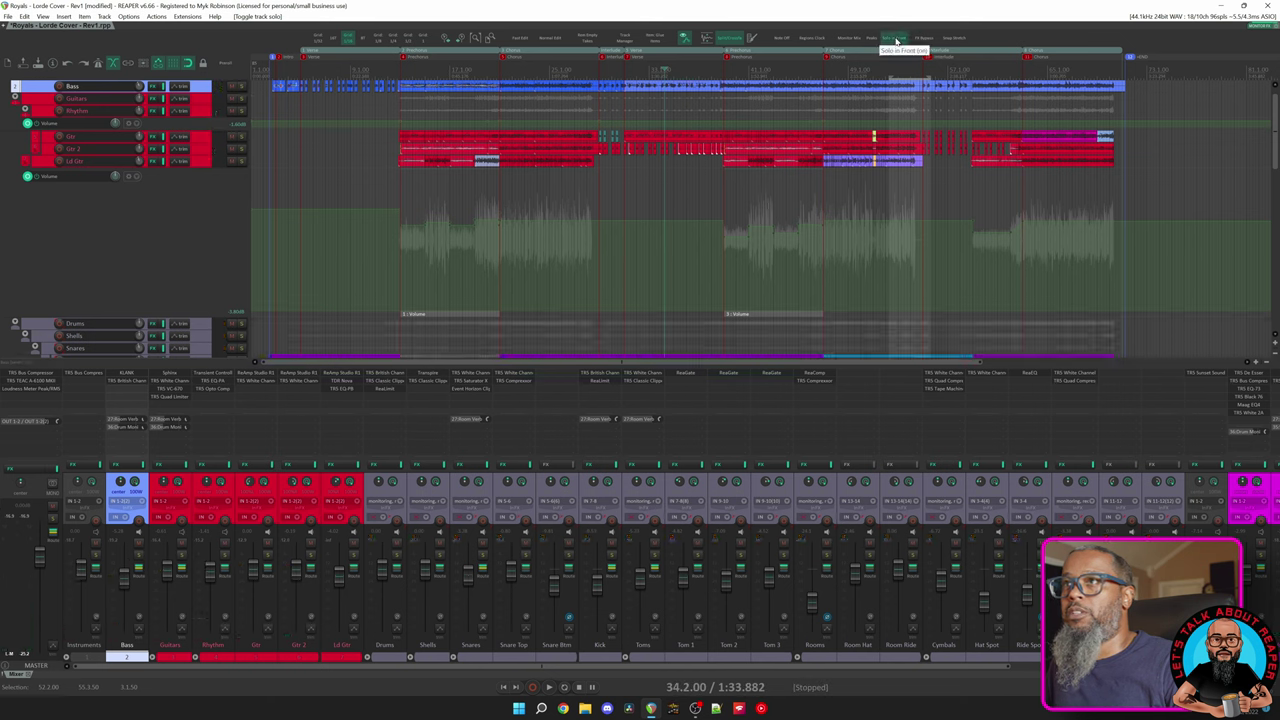
click(138, 556)
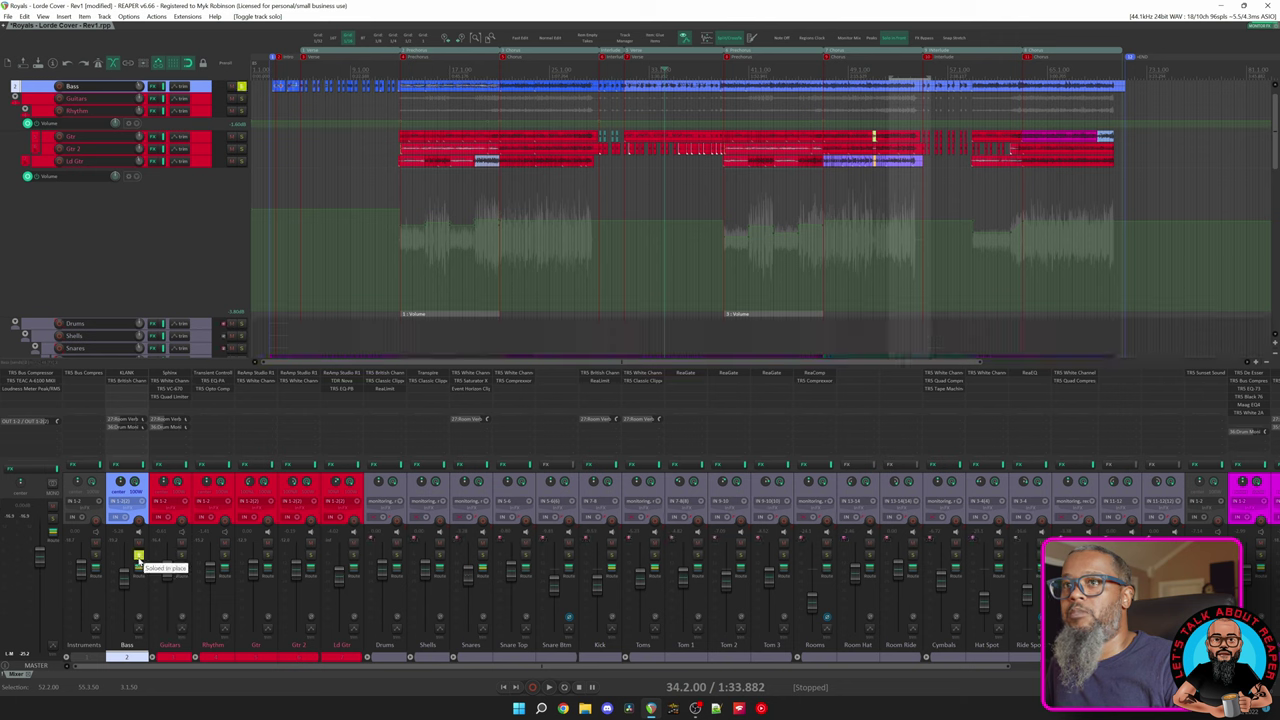
key(space)
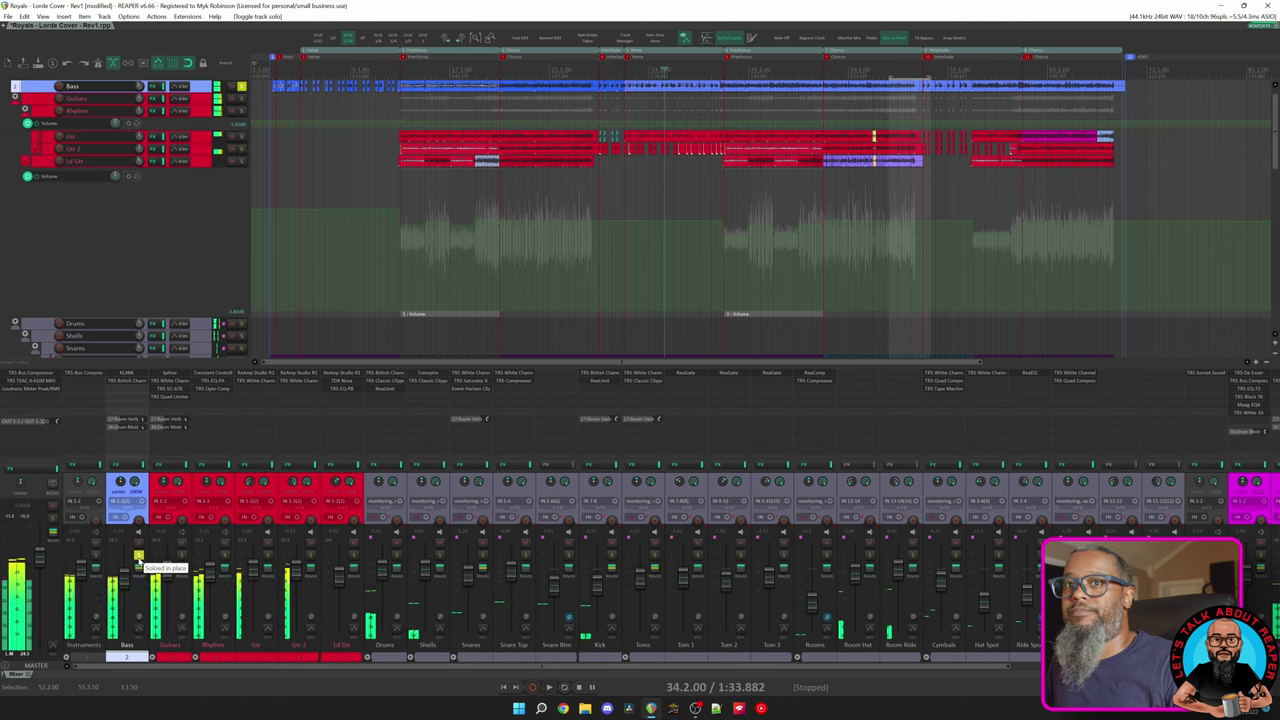
key(space)
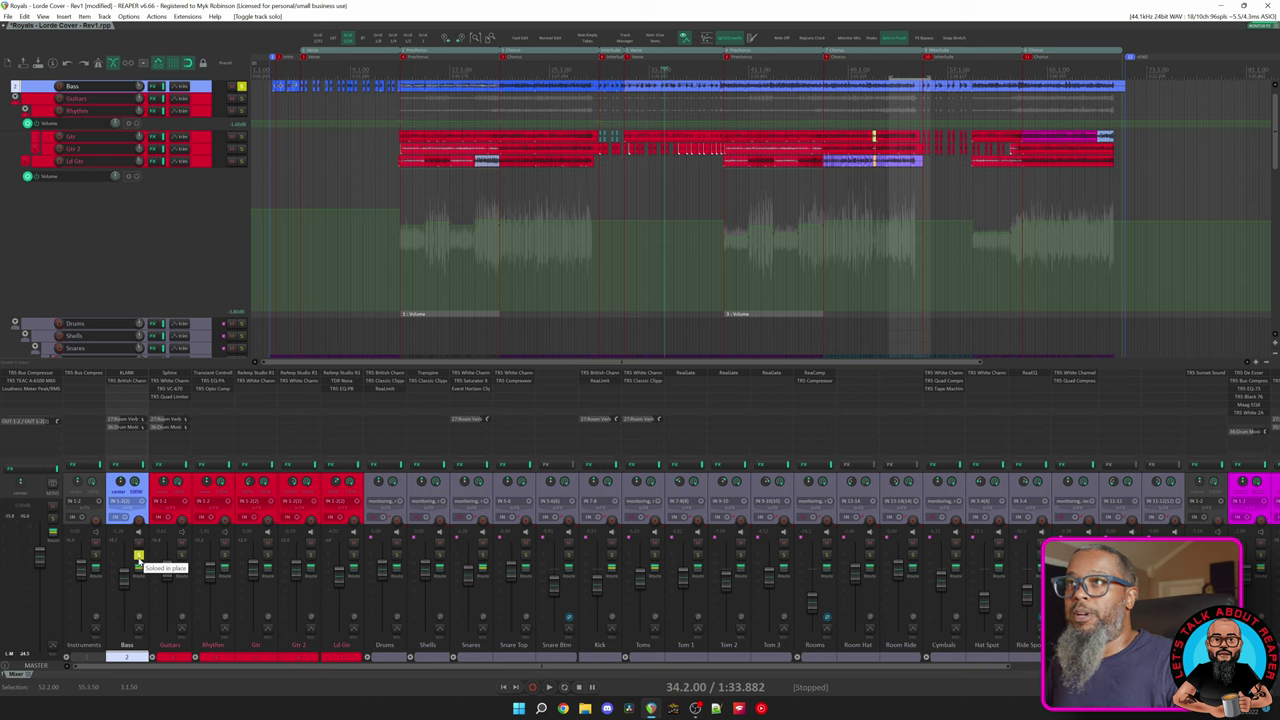
click(157, 17)
click(172, 29)
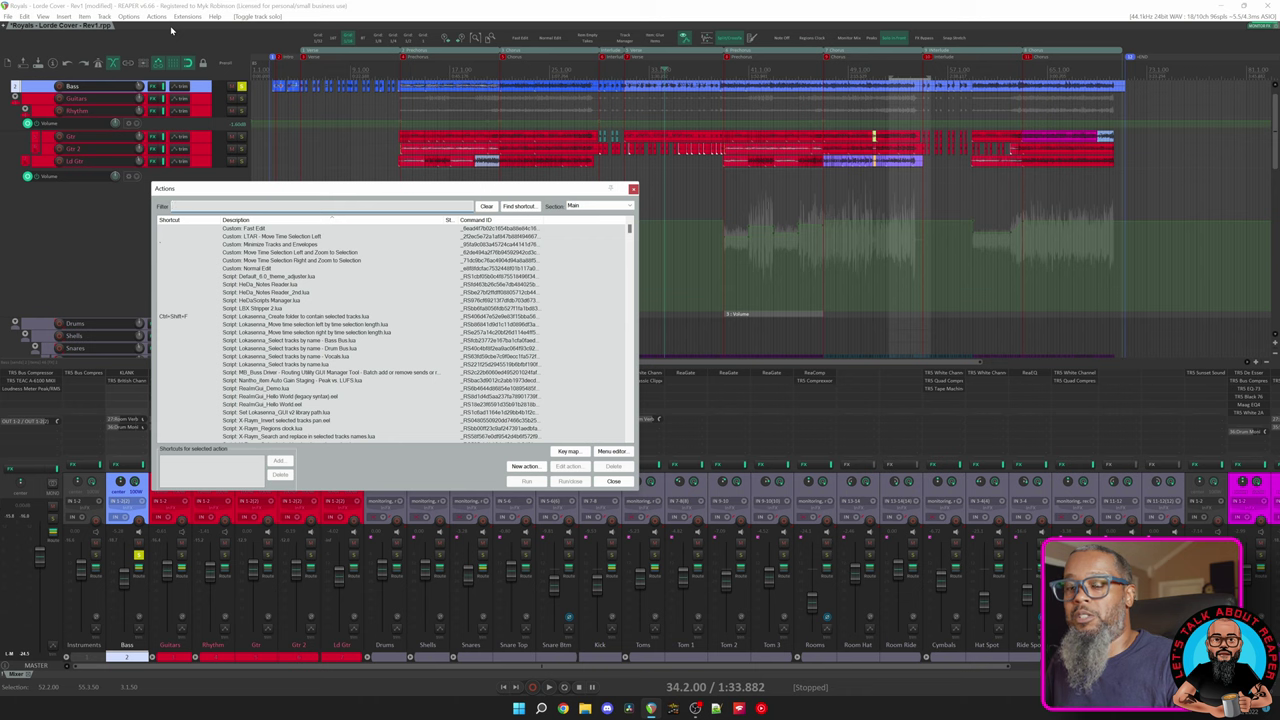
text(solo in front)
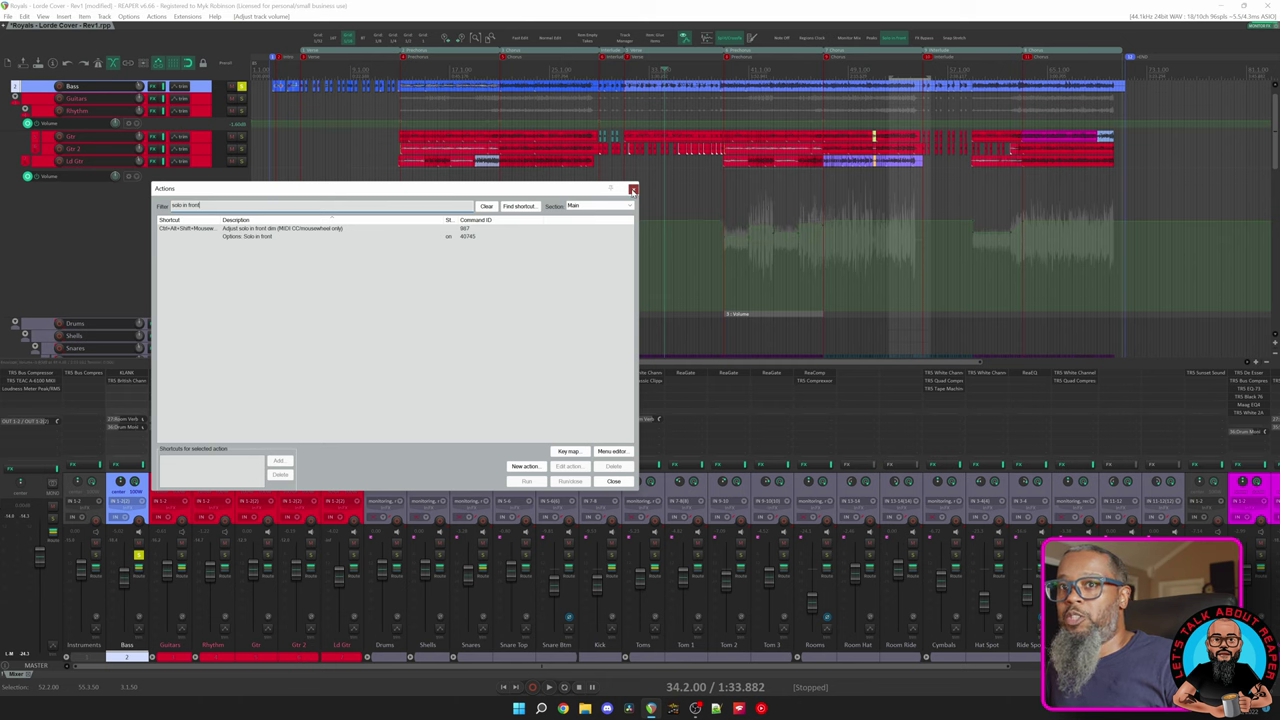
click(632, 189)
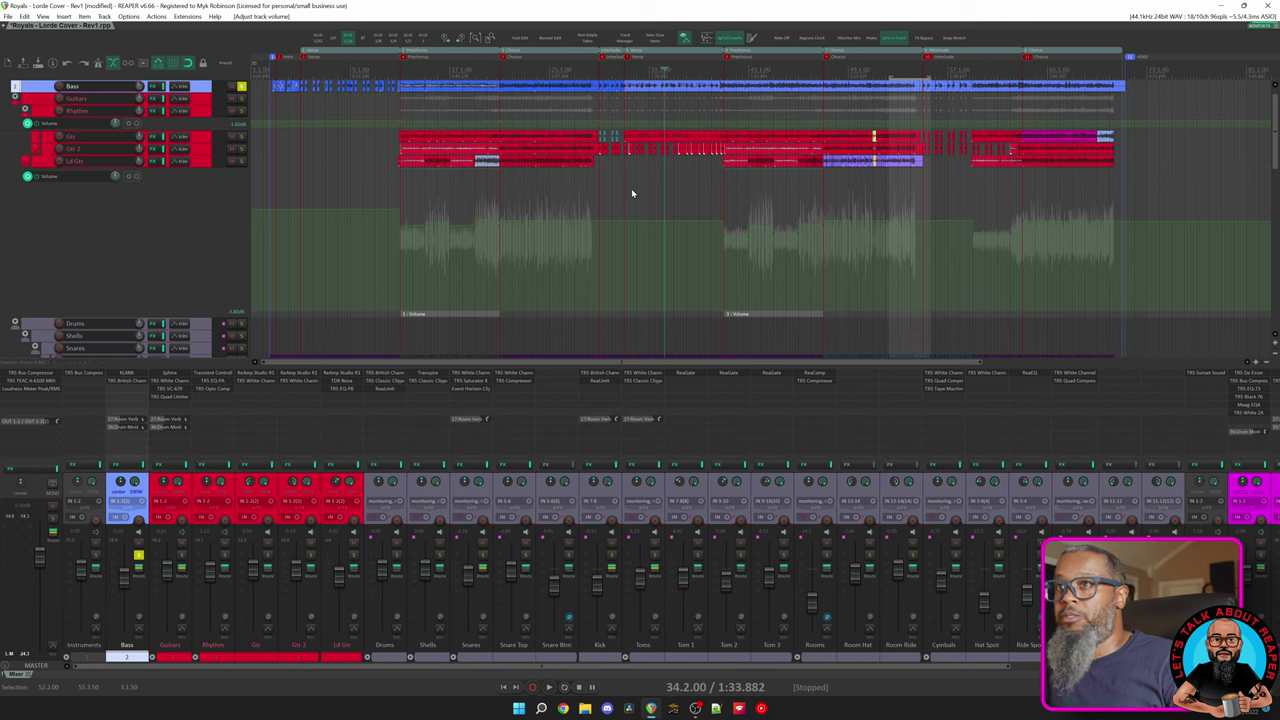
key(space)
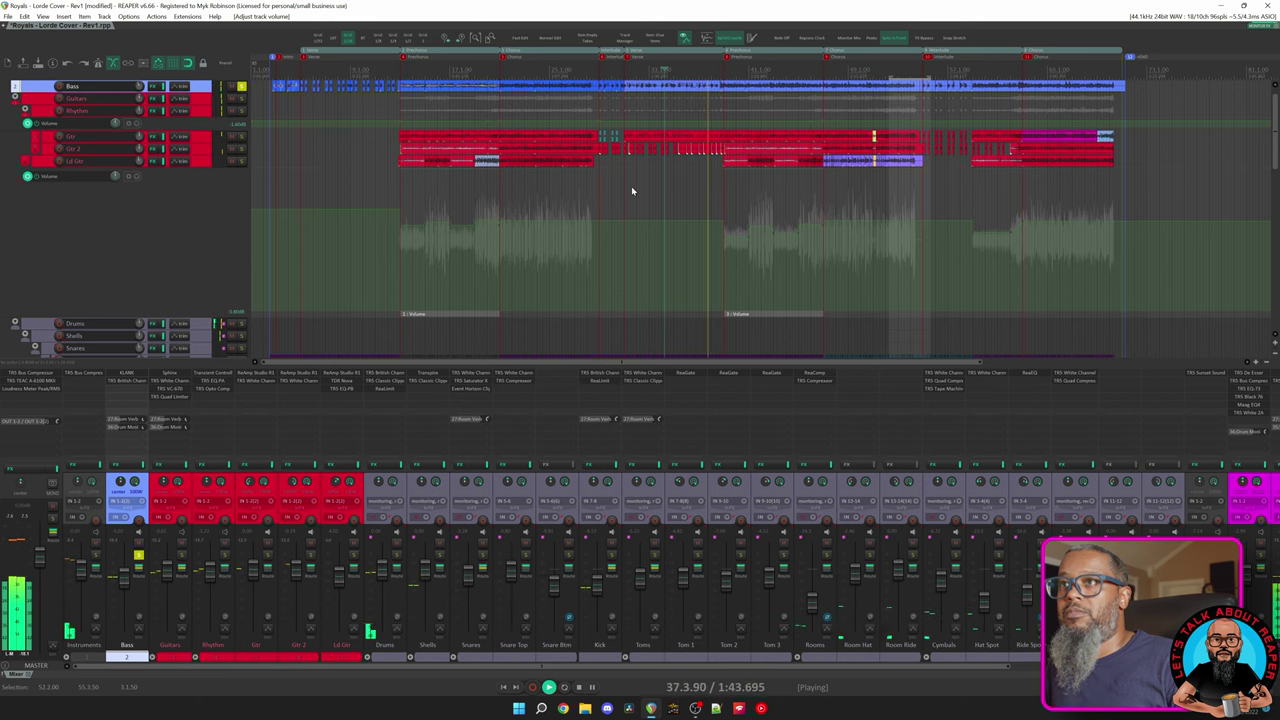
key(space)
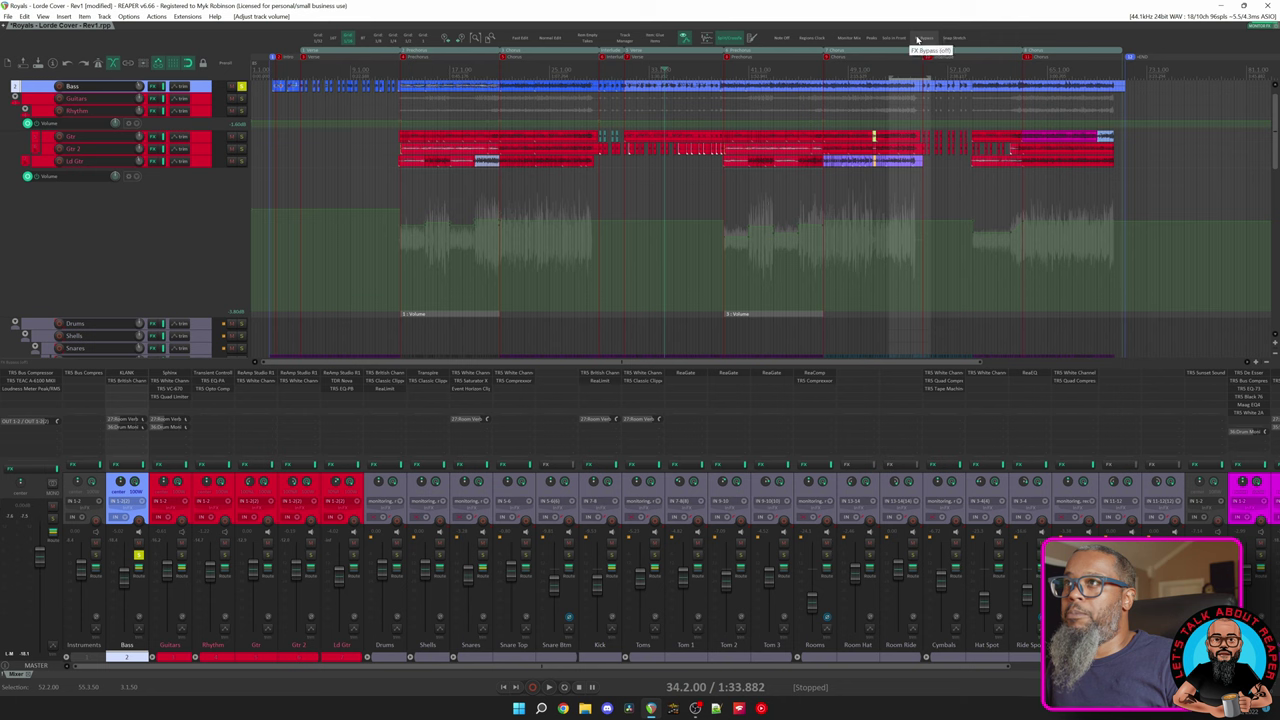
Step: Toggle the all-tracks FX bypass button, then search the action list for 'bypass fx on all'
click(918, 39)
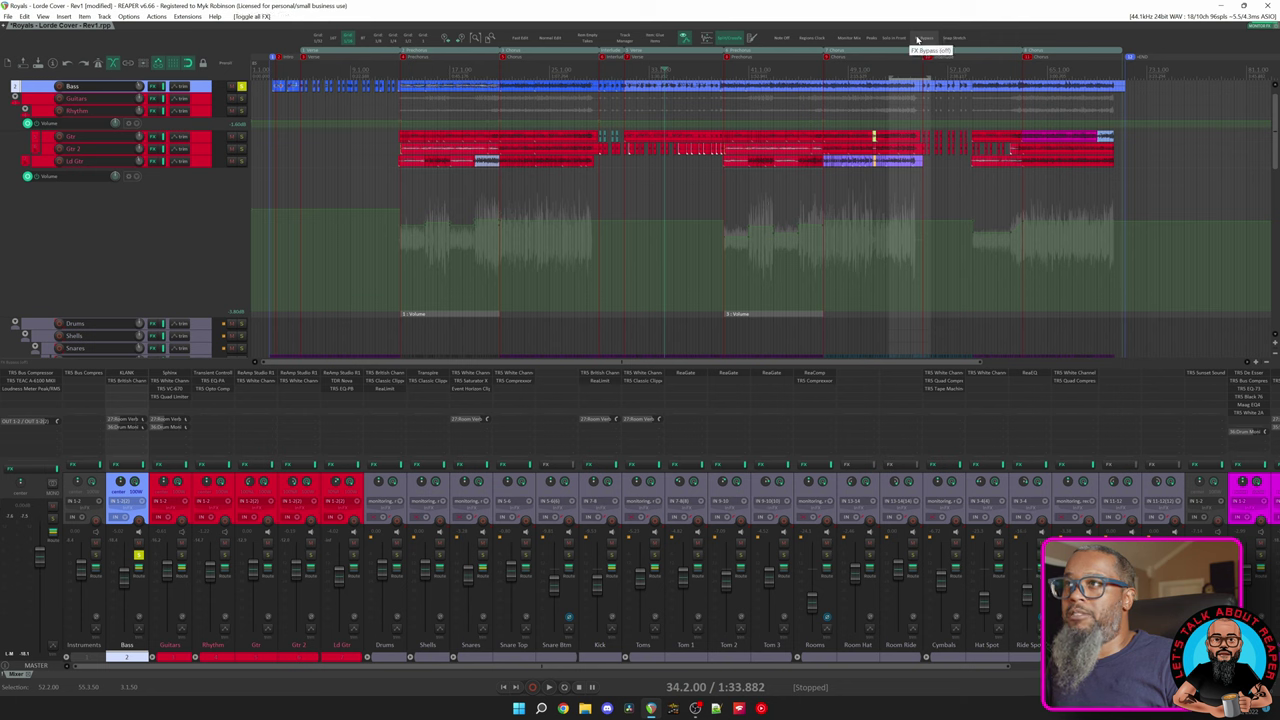
click(156, 17)
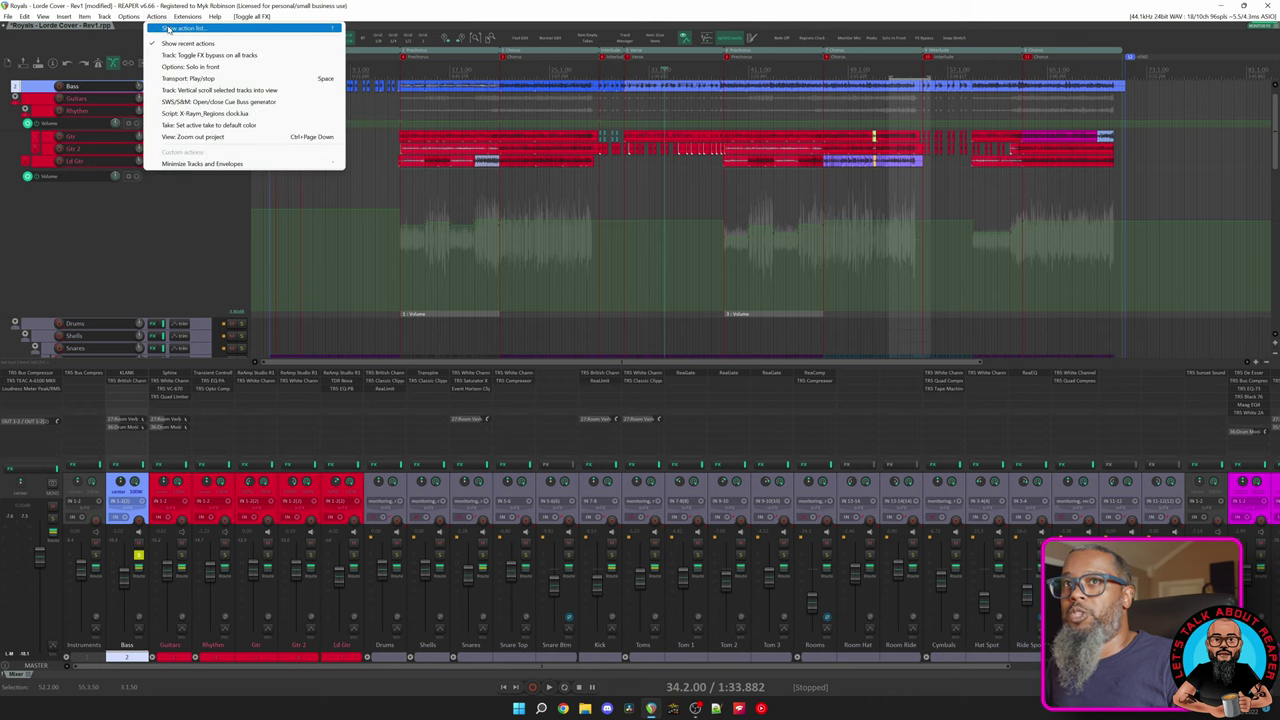
click(168, 28)
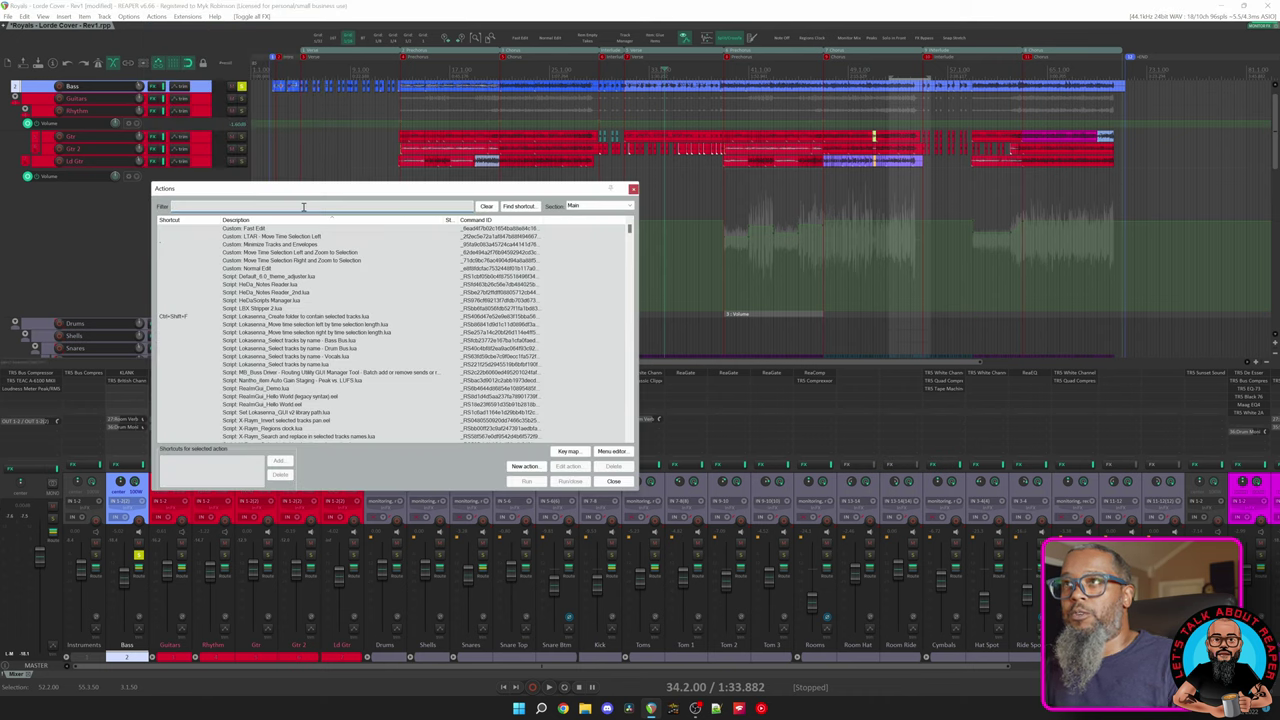
text(by)
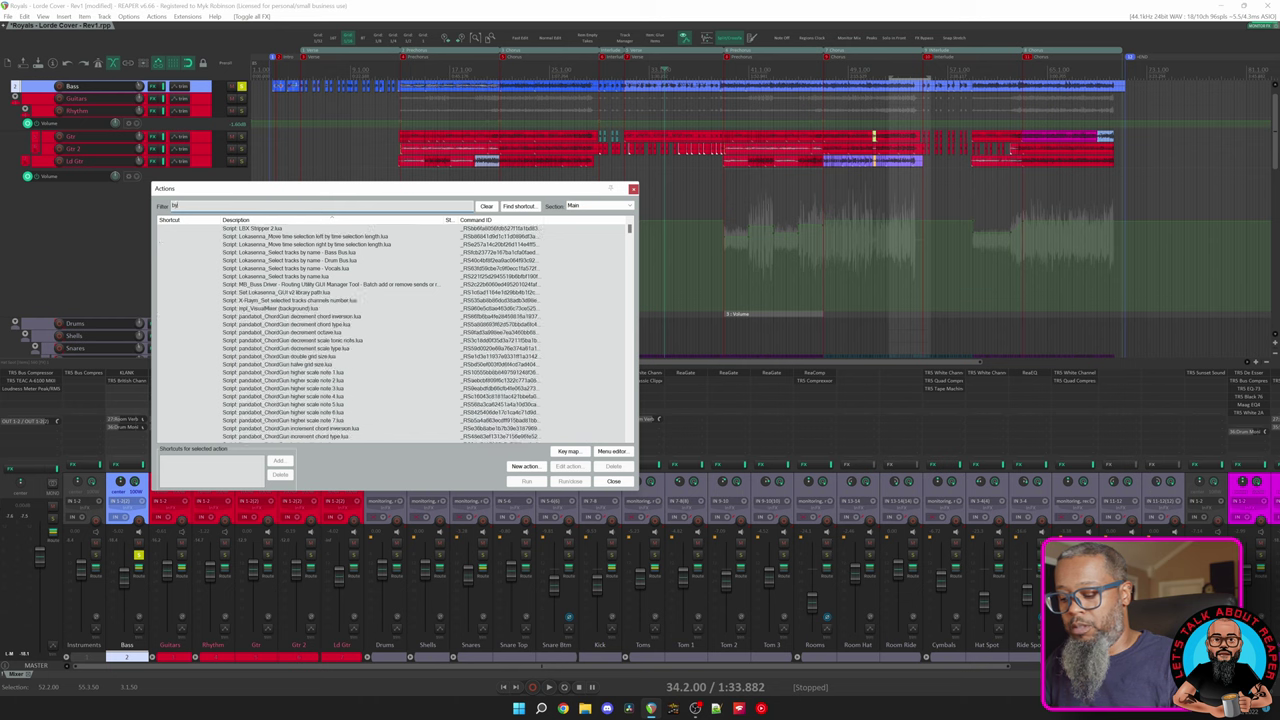
text(pass fx on all)
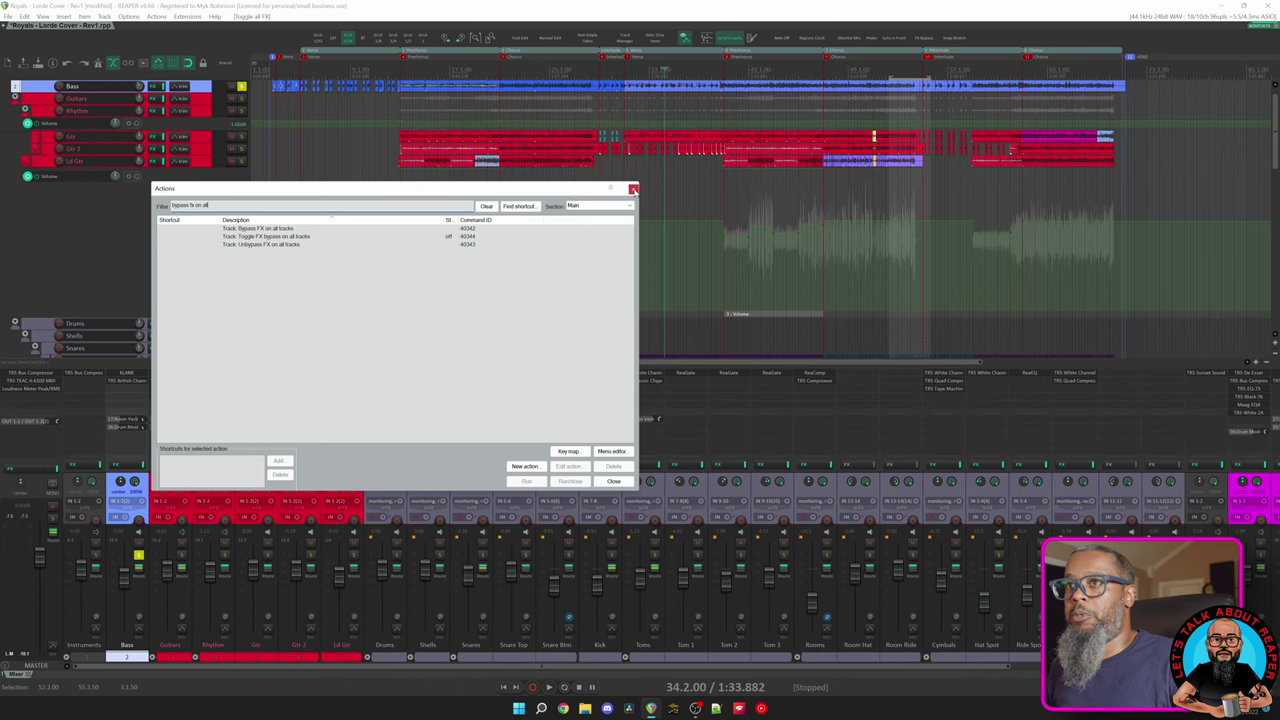
click(632, 189)
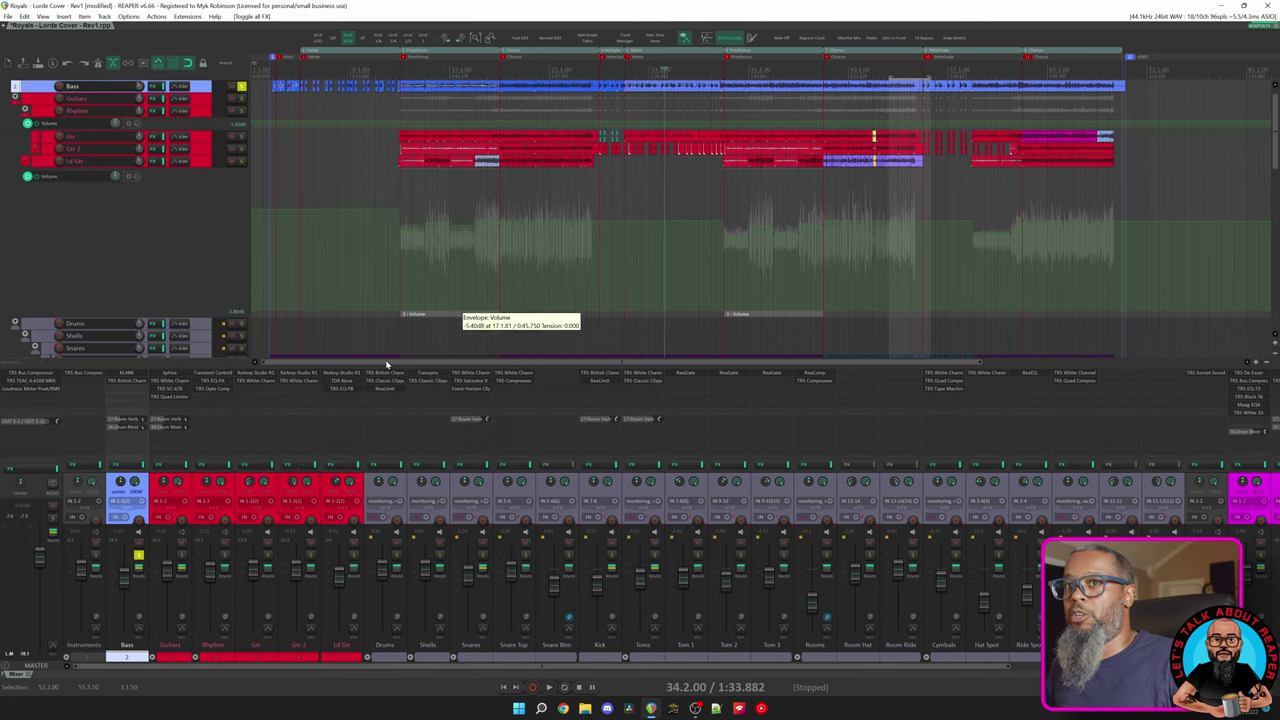
Step: Bypass the effects on all tracks, then restore them with Ctrl+Z
click(928, 42)
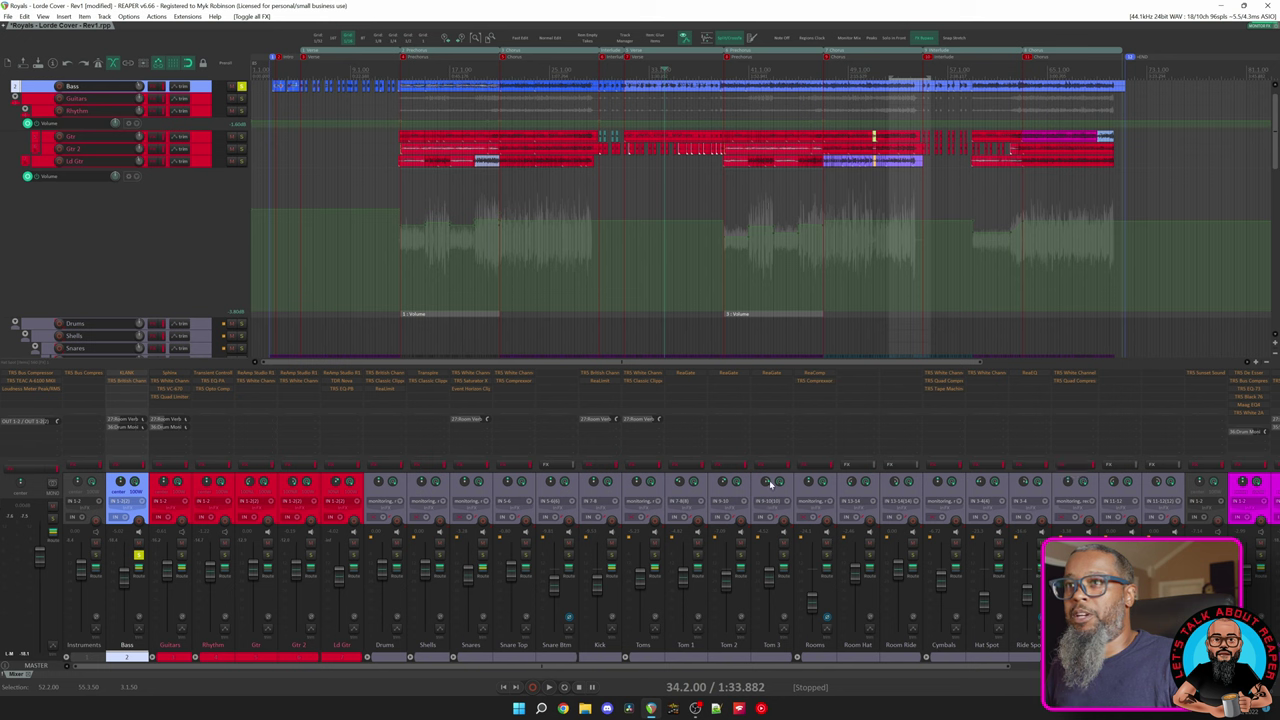
key(ctrl+z)
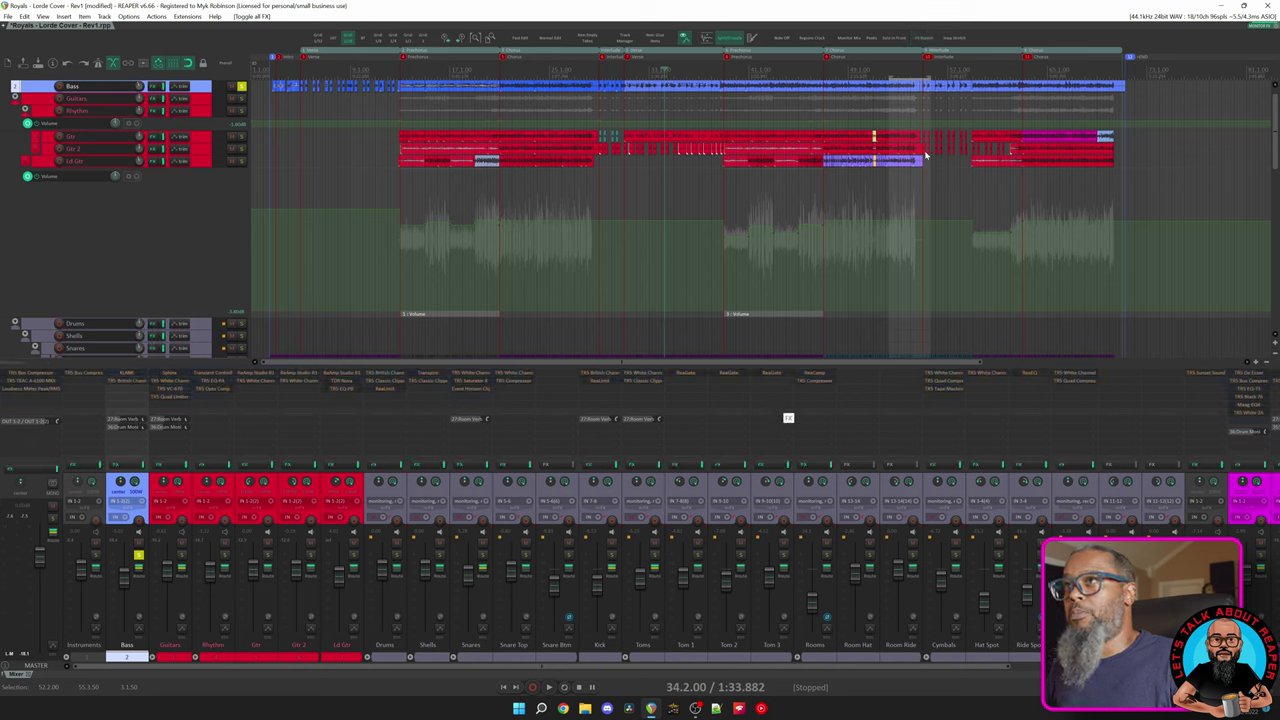